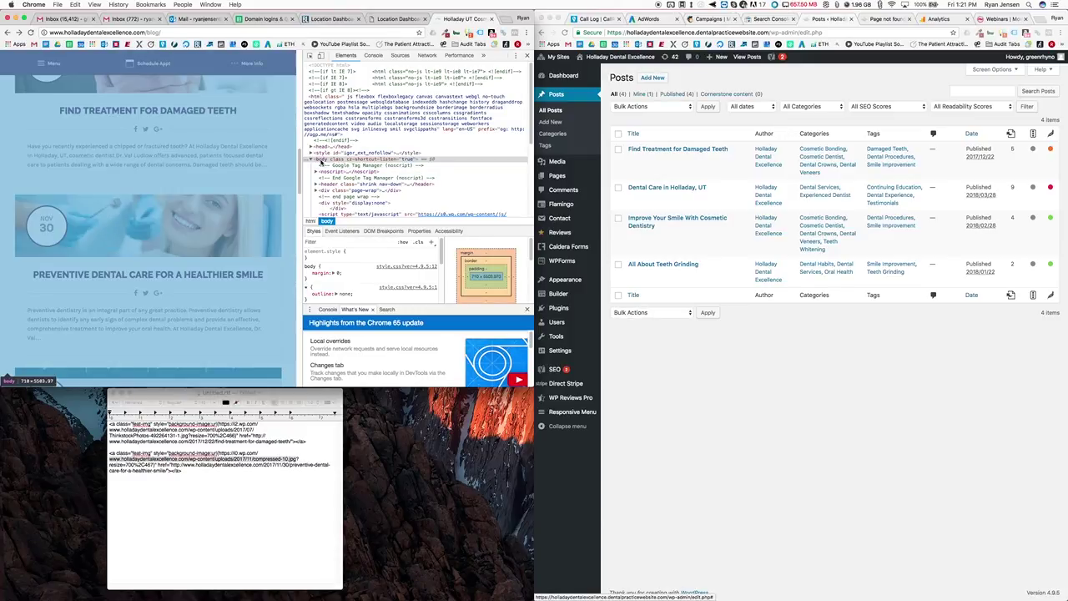
- Expand the page's body element, the page-wrap div and the role="main" div inside it in the HTML tree
{"action": "left_click", "coordinate": [311, 155]}
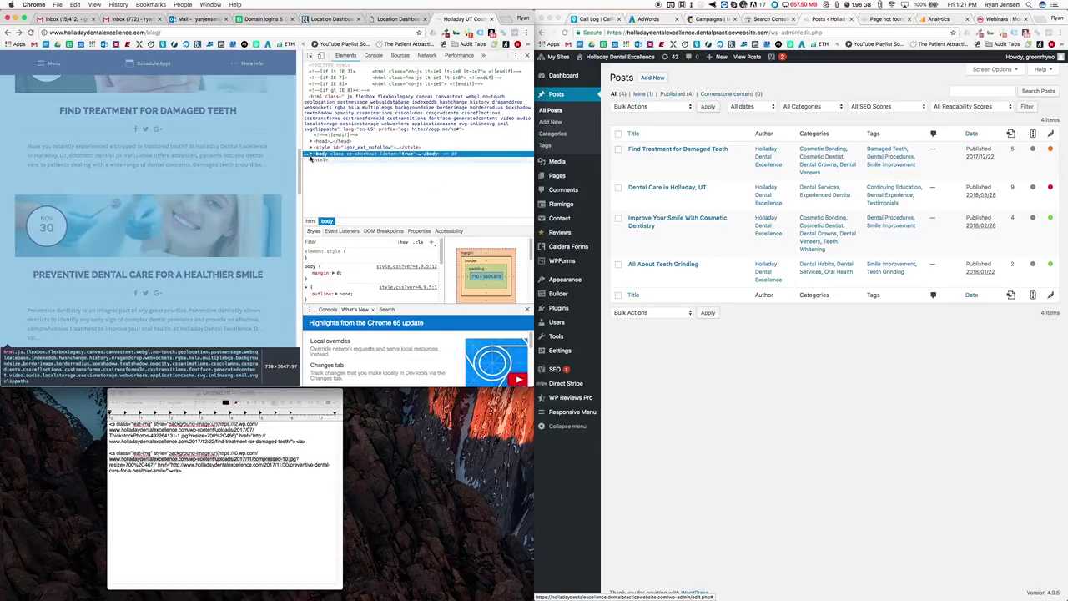
{"action": "left_click", "coordinate": [310, 155]}
{"action": "scroll", "coordinate": [339, 169], "scroll_direction": "down", "scroll_amount": 3}
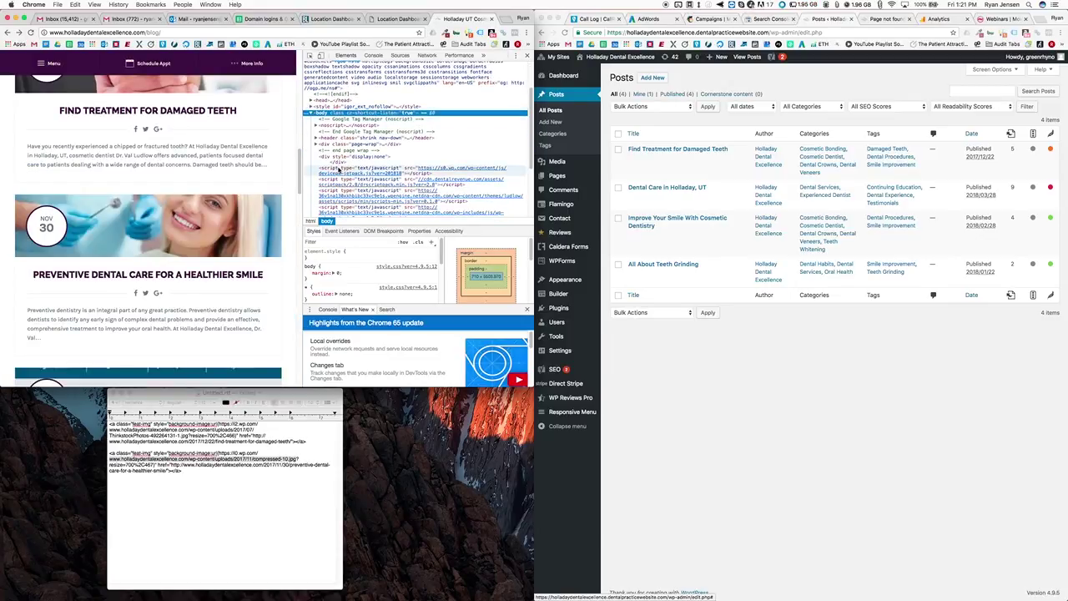
{"action": "scroll", "coordinate": [337, 169], "scroll_direction": "down", "scroll_amount": 4}
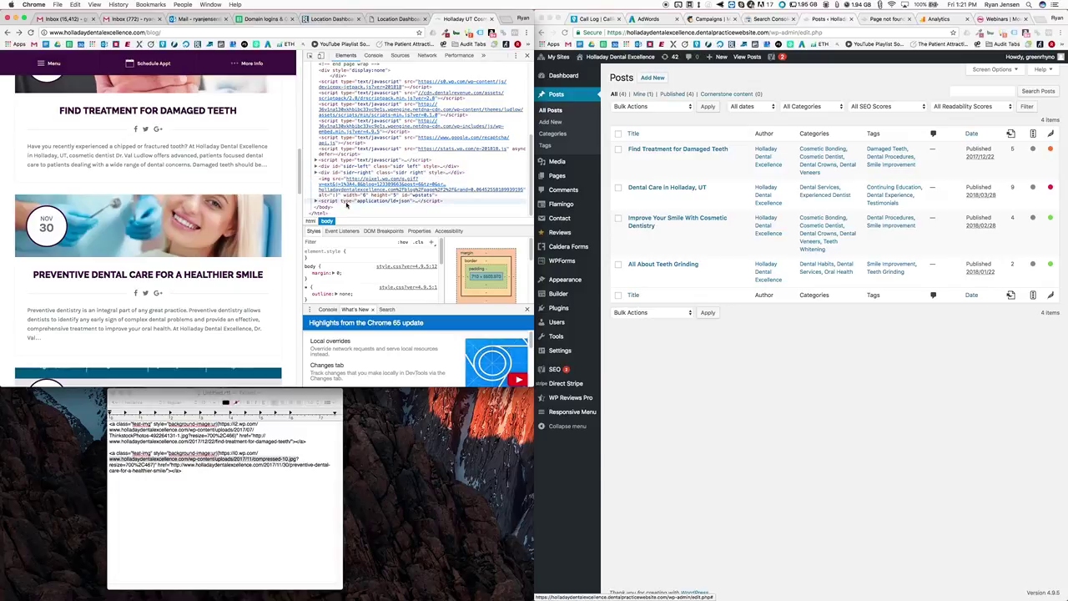
{"action": "scroll", "coordinate": [338, 167], "scroll_direction": "up", "scroll_amount": 3}
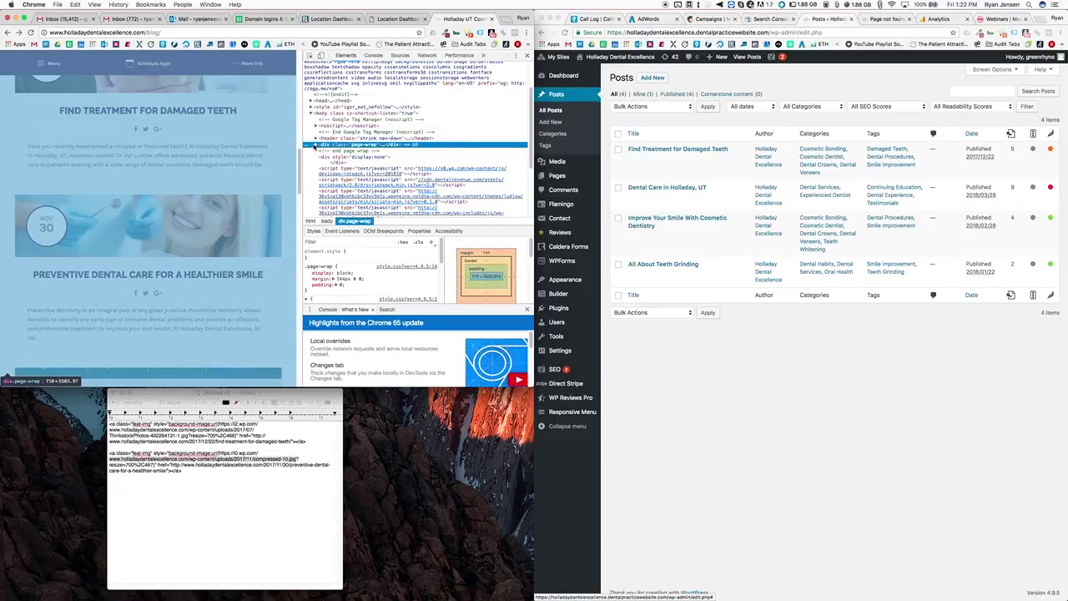
{"action": "left_click", "coordinate": [315, 146]}
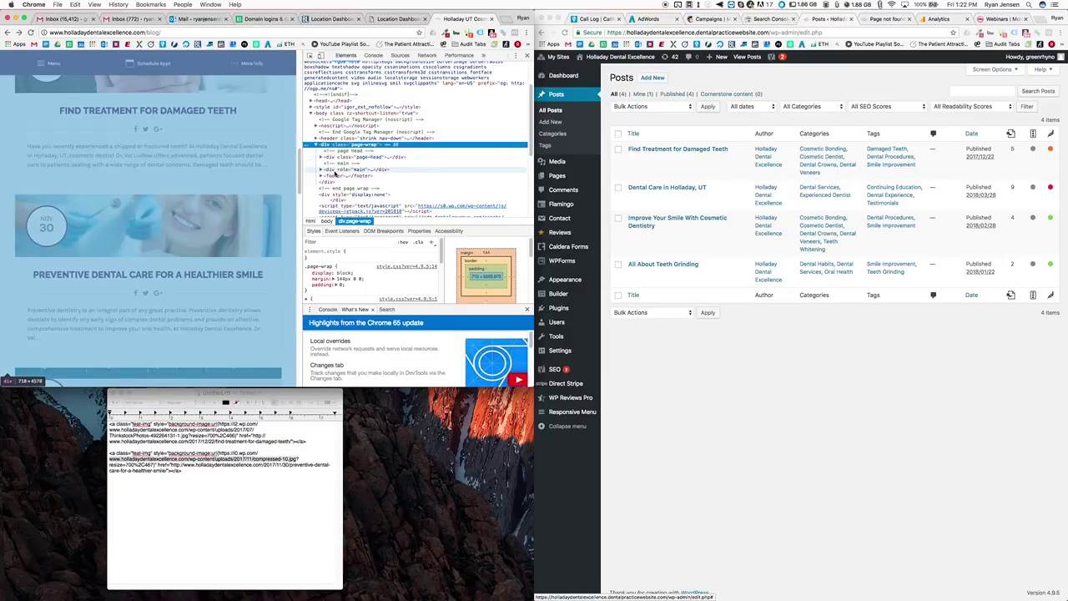
{"action": "left_click", "coordinate": [321, 171]}
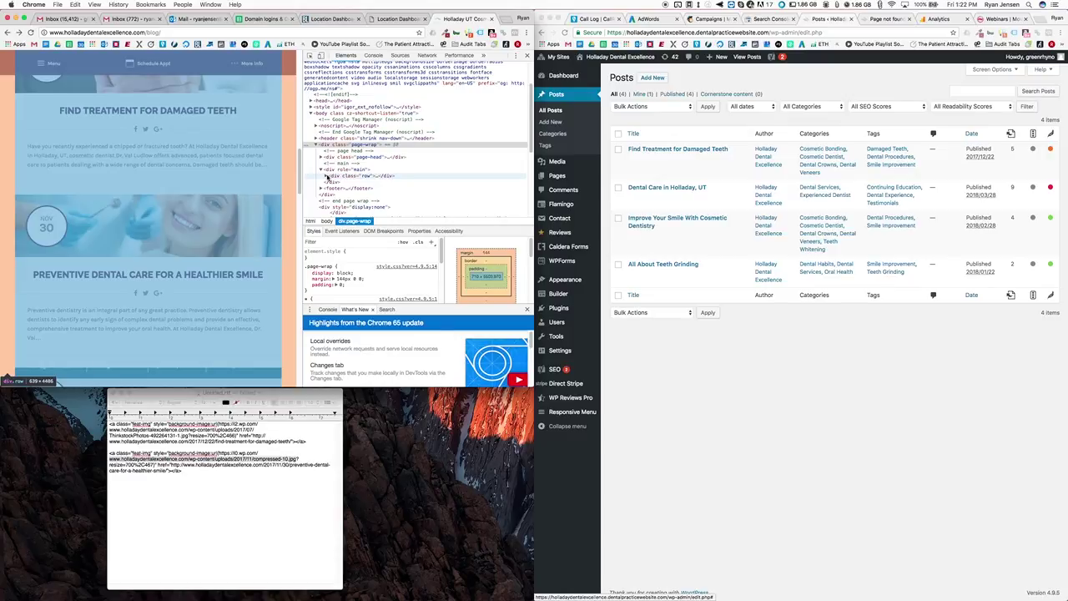
- Expand the row div, the "columns eight" div and the post-300 article to reach the November 30 post's featured image element
{"action": "left_click", "coordinate": [327, 176]}
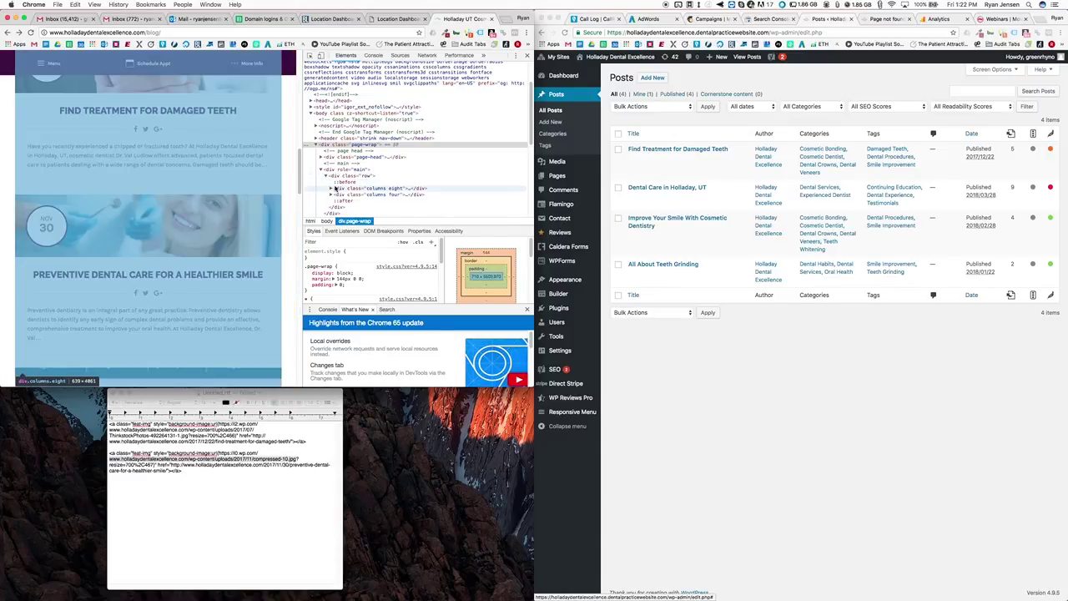
{"action": "left_click", "coordinate": [331, 189]}
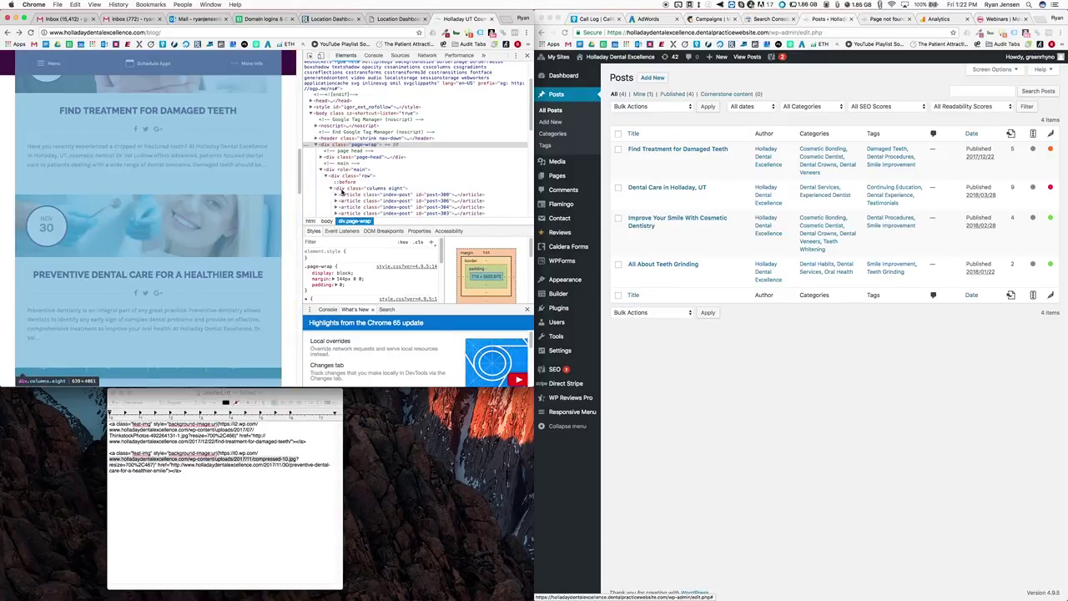
{"action": "scroll", "coordinate": [342, 191], "scroll_direction": "down", "scroll_amount": 1}
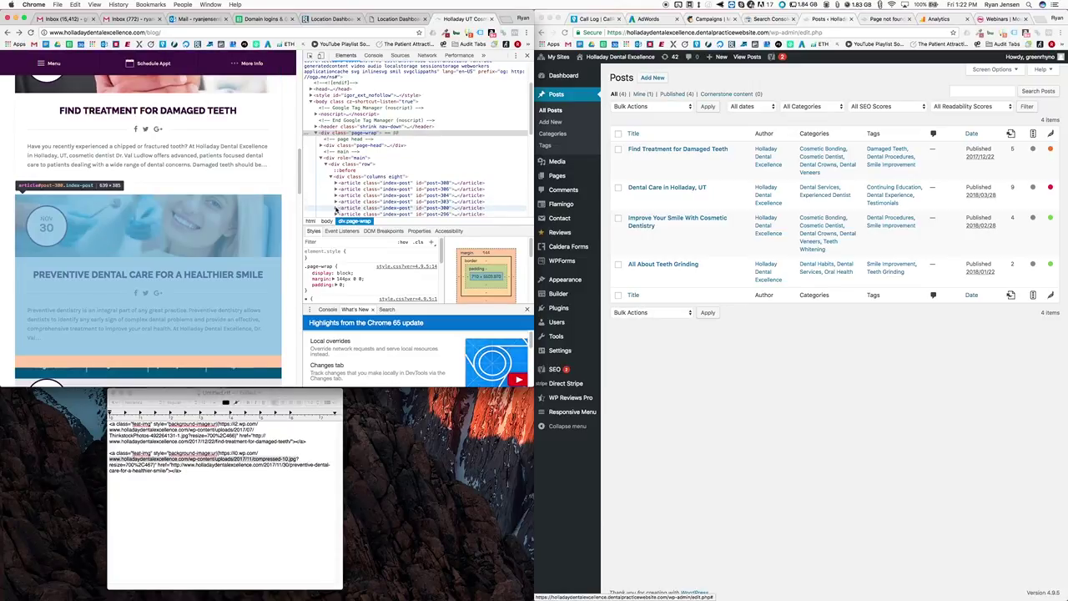
{"action": "left_click", "coordinate": [335, 213]}
{"action": "scroll", "coordinate": [342, 200], "scroll_direction": "down", "scroll_amount": 2}
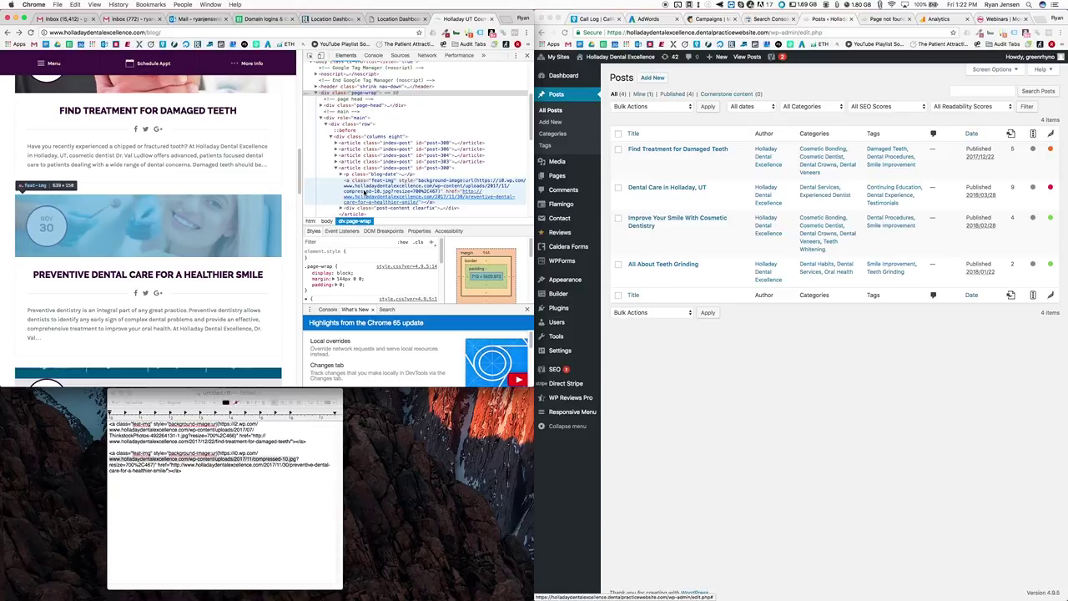
- Copy the post's feat-img link element and paste it as a new paragraph below the existing snippets in the TextEdit document Untitled.rtf
{"action": "right_click", "coordinate": [364, 192]}
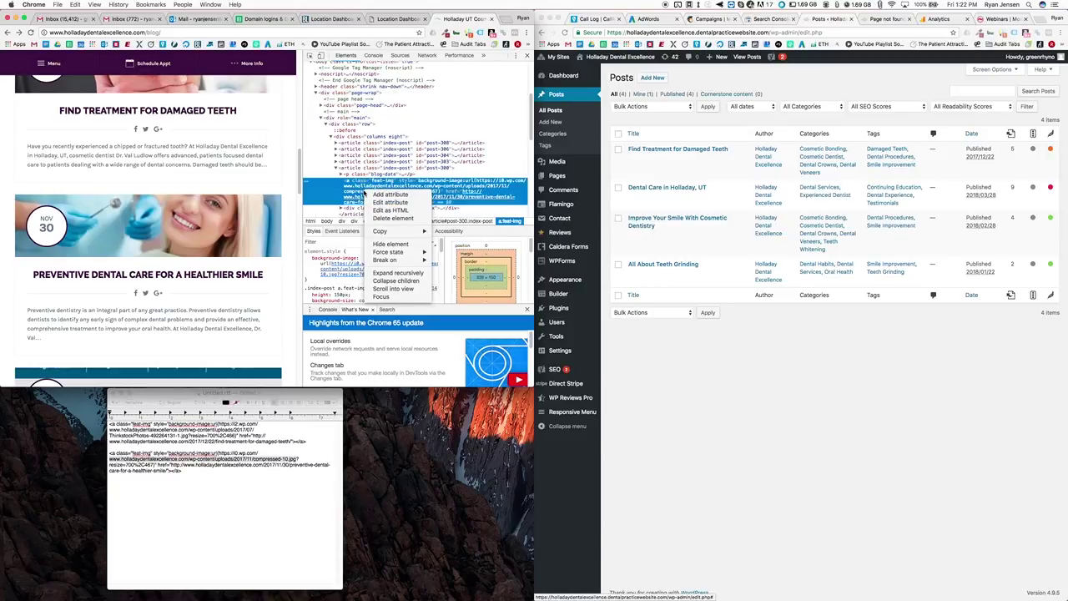
{"action": "mouse_move", "coordinate": [401, 231]}
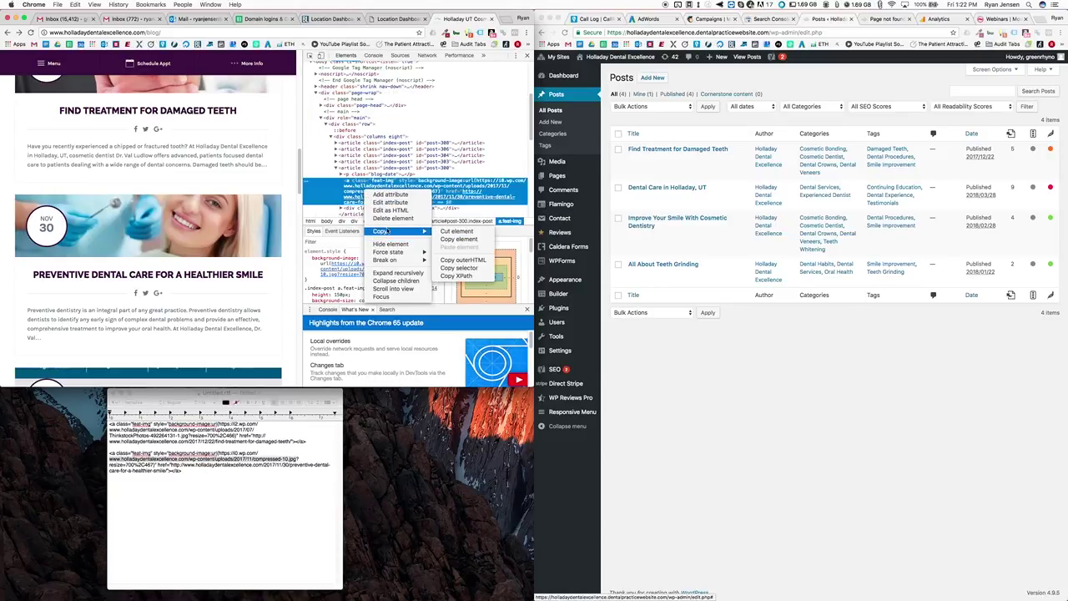
{"action": "left_click", "coordinate": [459, 238]}
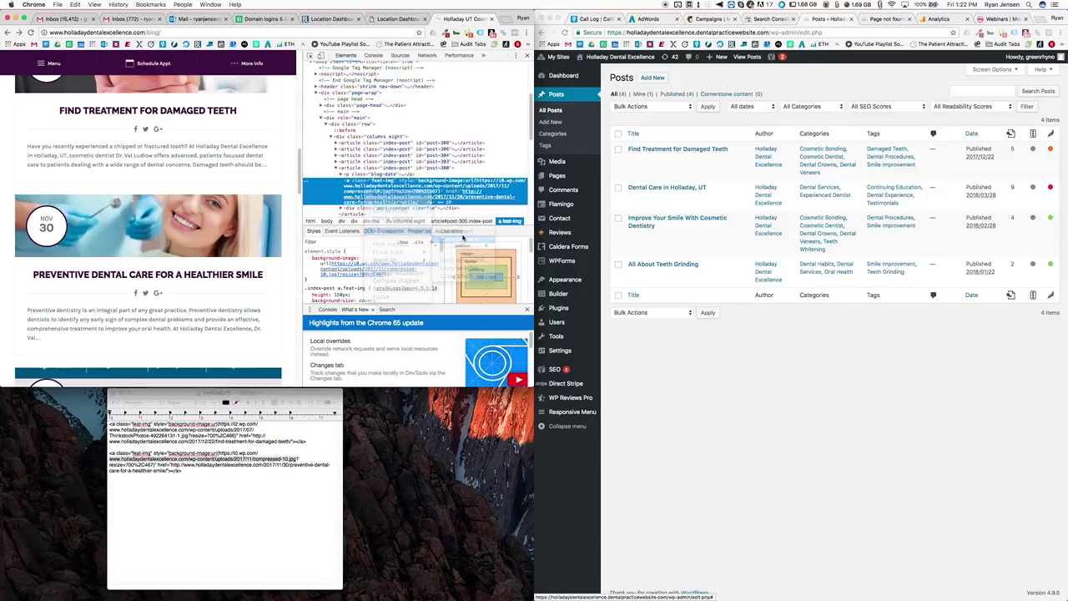
{"action": "left_click", "coordinate": [195, 480]}
{"action": "left_click", "coordinate": [188, 469]}
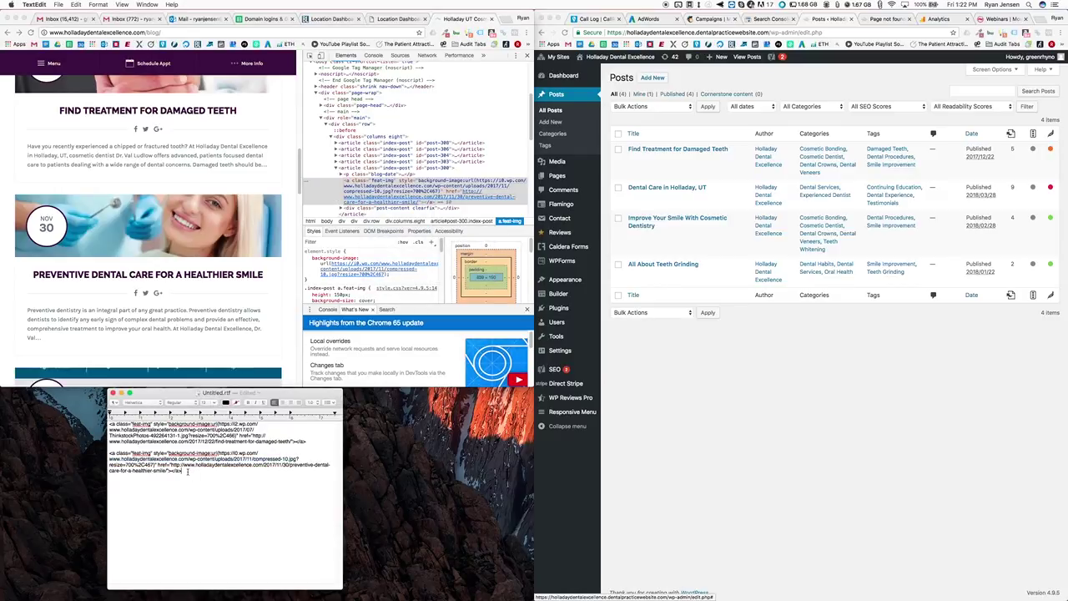
{"action": "key", "text": "Return"}
{"action": "key", "text": "Return"}
{"action": "key", "text": "super+v"}
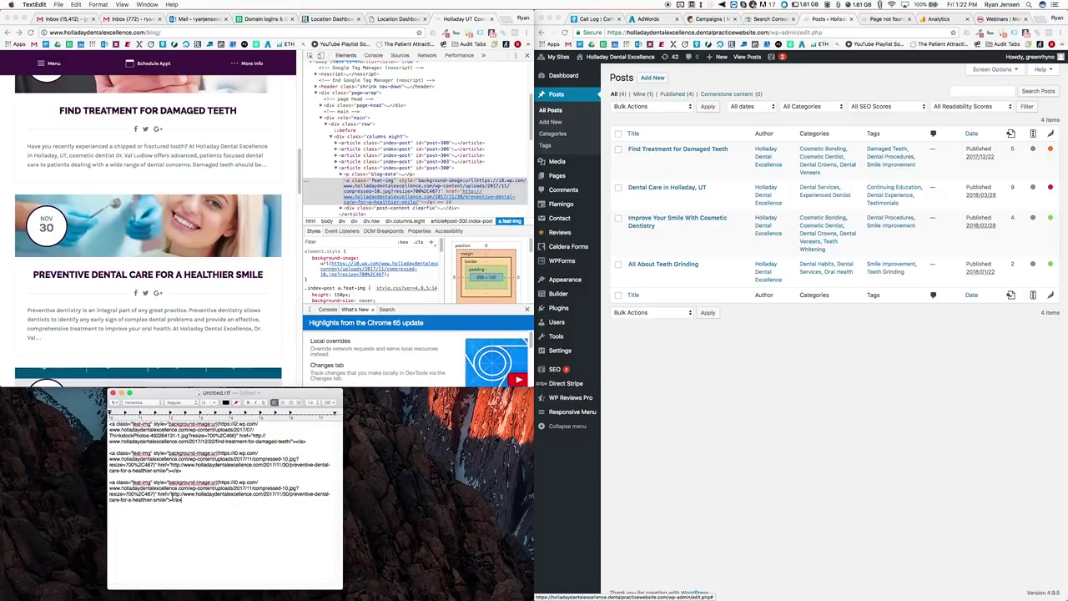
- Copy the image URL ending in compressed-10.jpg, without its resize parameters, from the pasted snippet and open it in a new Chrome tab
{"action": "mouse_move", "coordinate": [172, 494]}
{"action": "left_mouse_down"}
{"action": "mouse_move", "coordinate": [220, 501]}
{"action": "mouse_move", "coordinate": [169, 501]}
{"action": "left_mouse_up"}
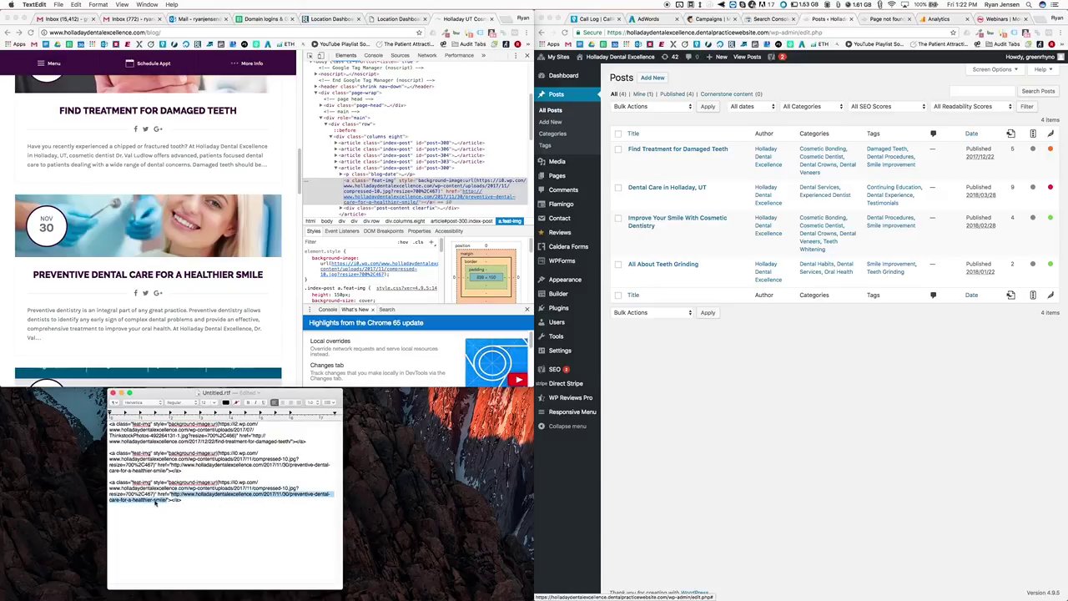
{"action": "left_click", "coordinate": [297, 489]}
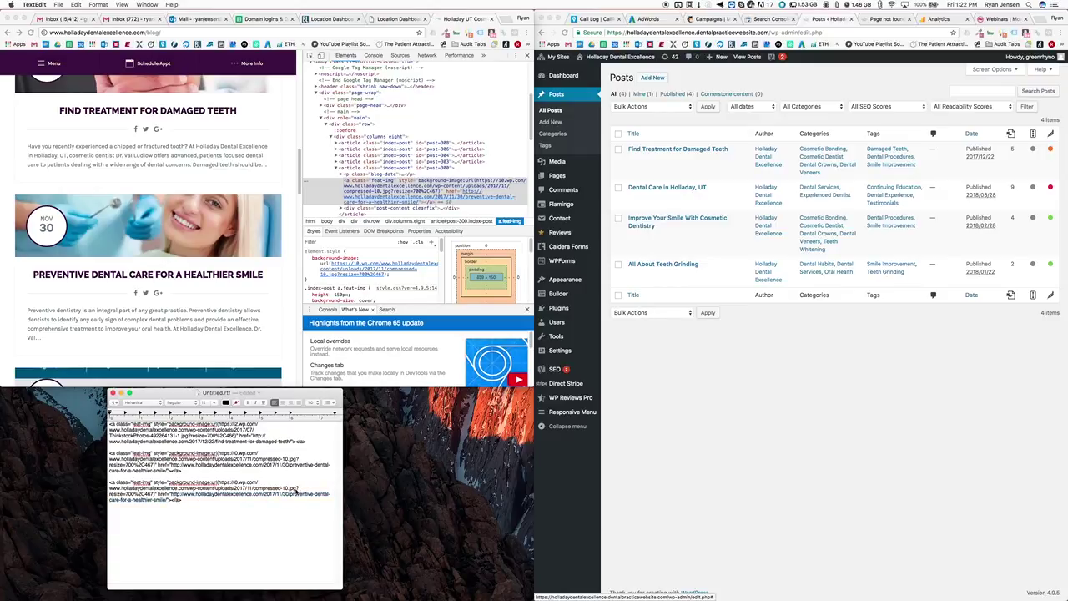
{"action": "left_click_drag", "start_coordinate": [255, 488], "coordinate": [219, 482]}
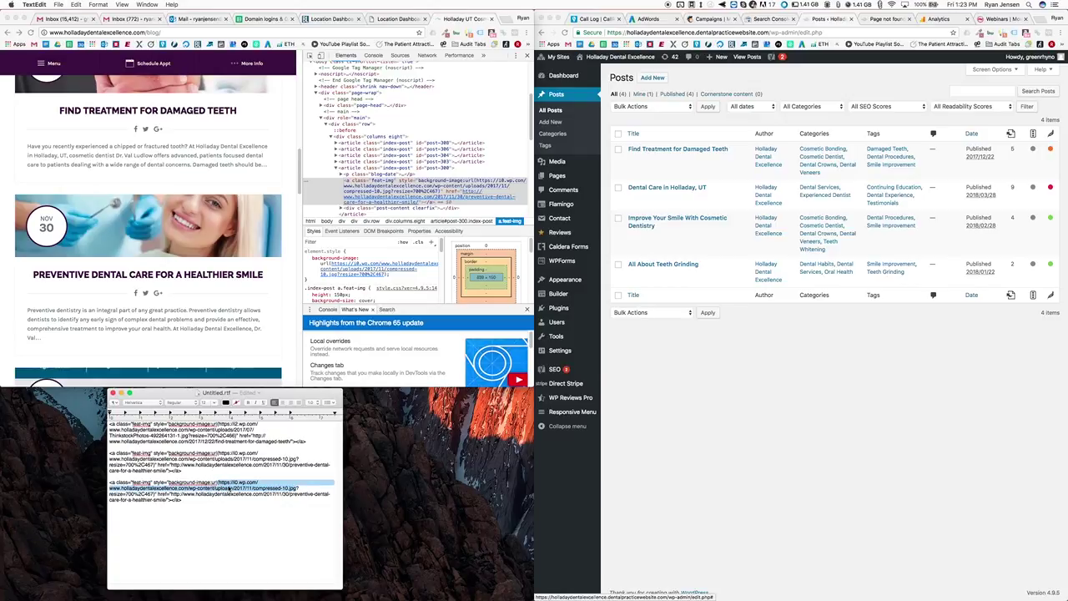
{"action": "left_click", "coordinate": [501, 18]}
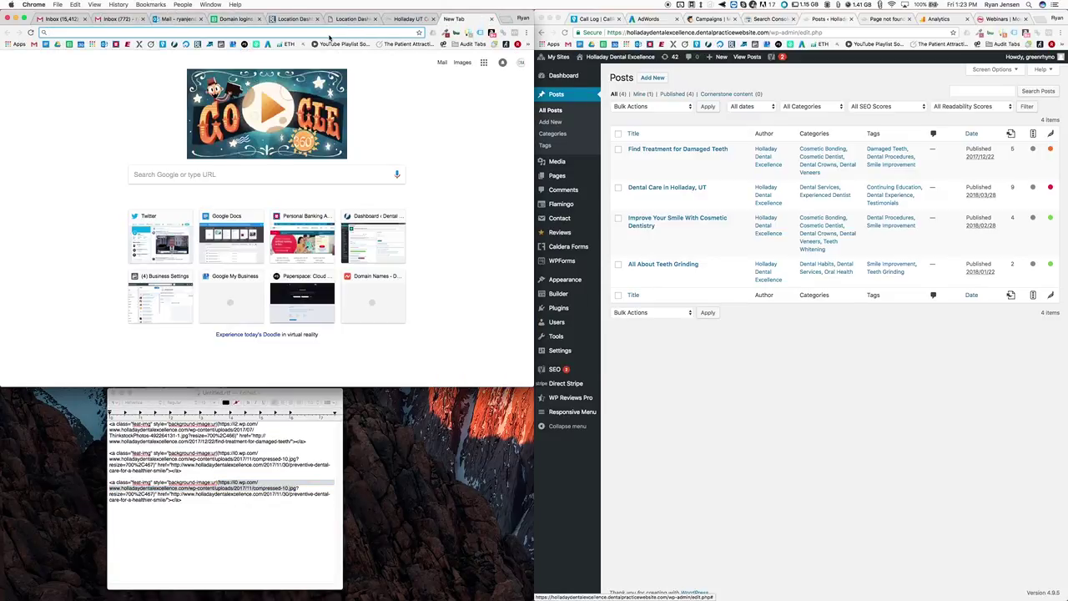
{"action": "key", "text": "super+v"}
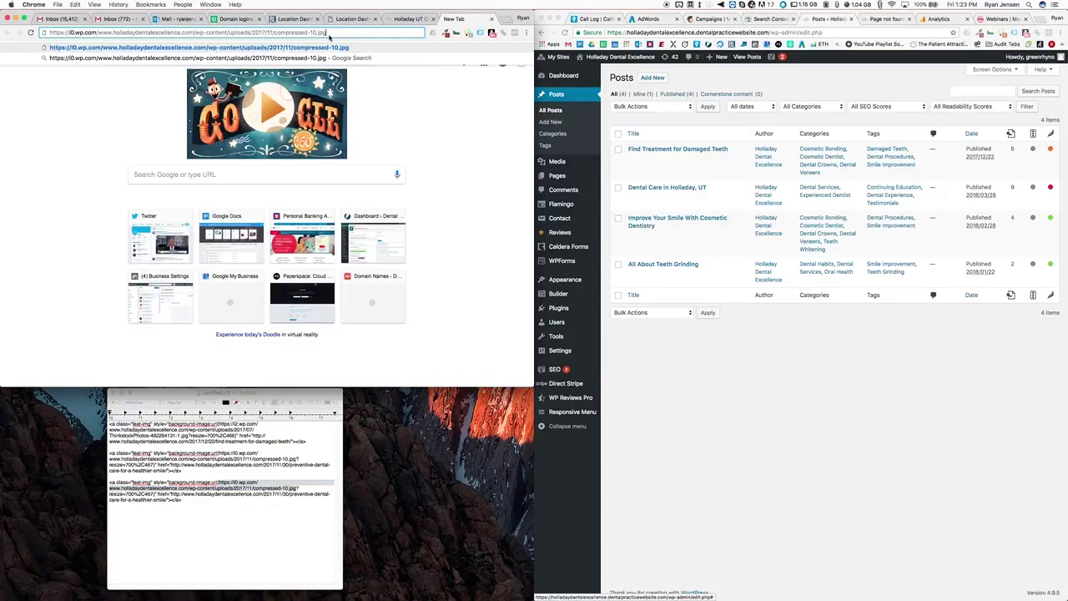
{"action": "key", "text": "Return"}
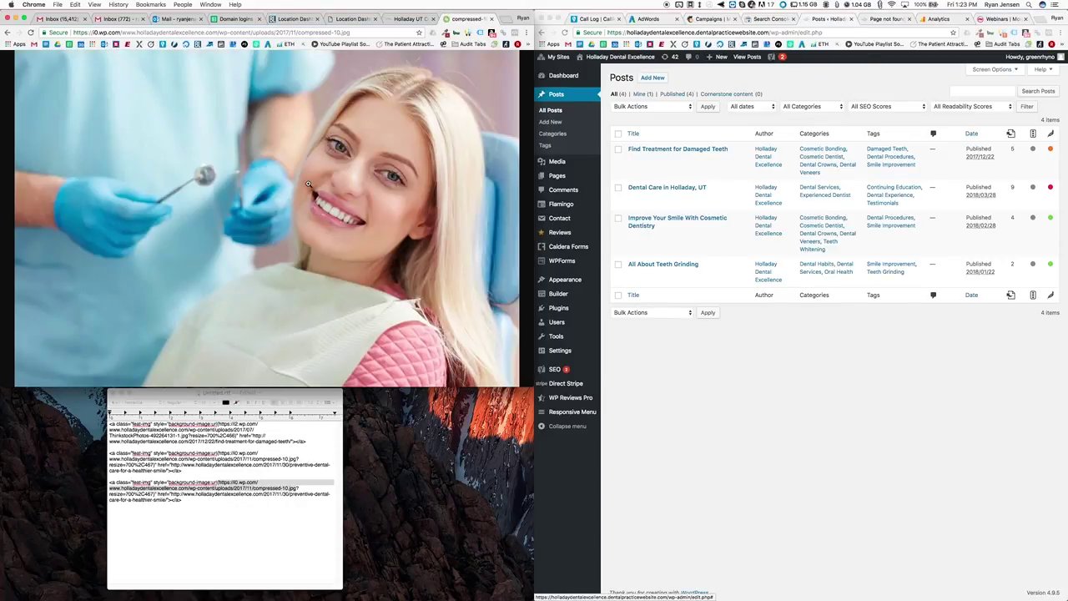
{"action": "right_click", "coordinate": [308, 183]}
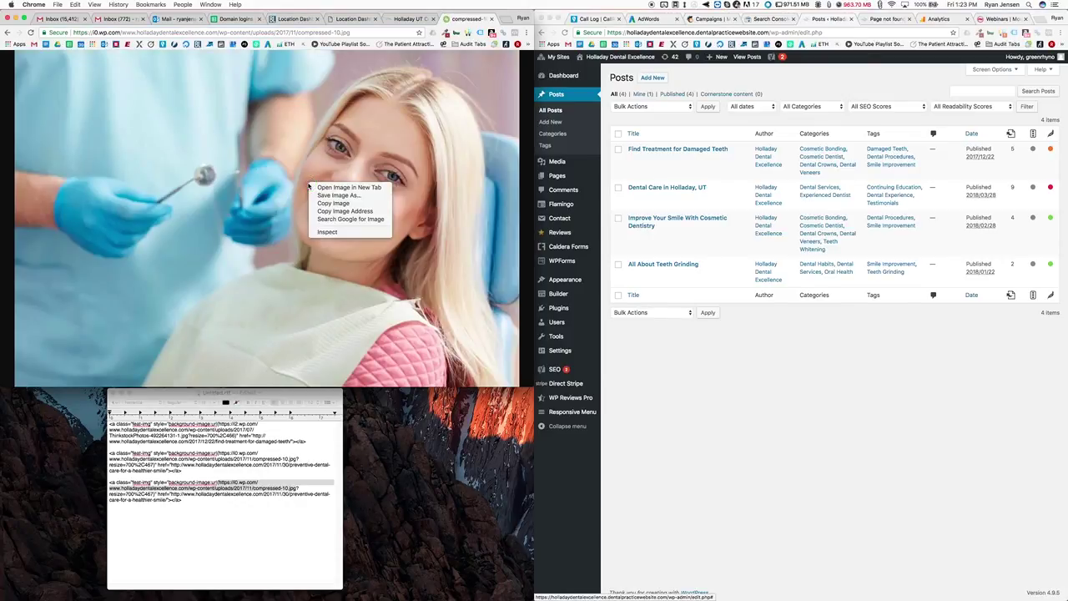
{"action": "left_click", "coordinate": [329, 194]}
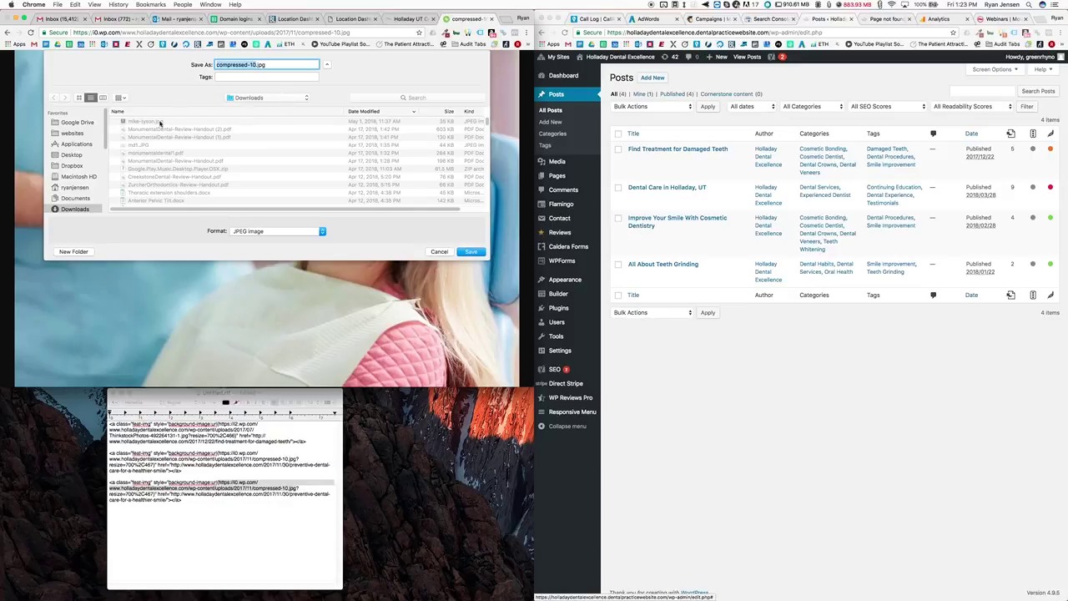
{"action": "left_click", "coordinate": [79, 133]}
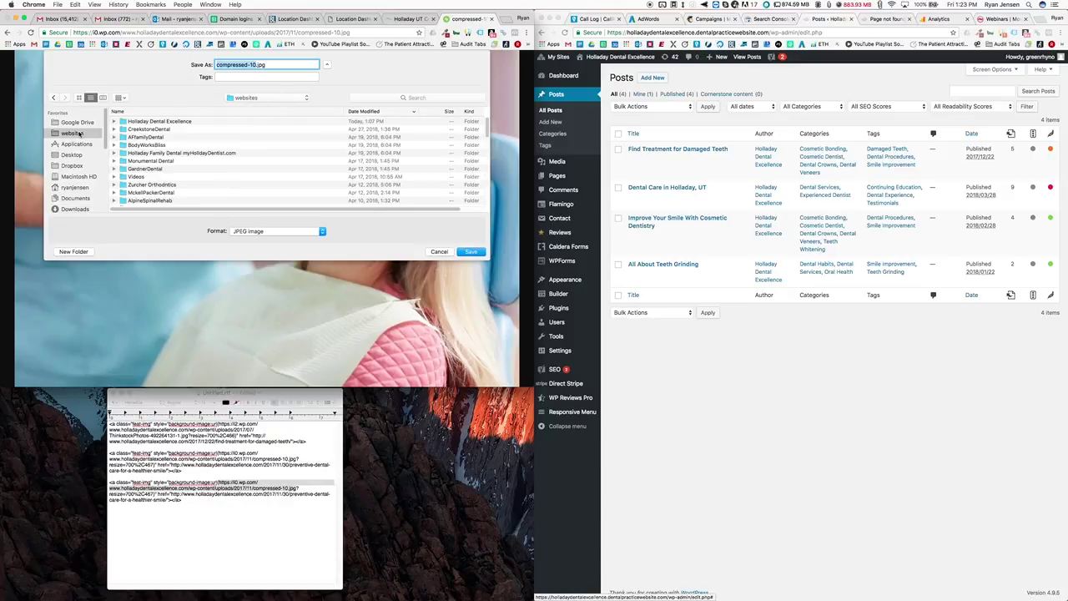
{"action": "double_click", "coordinate": [169, 121]}
{"action": "double_click", "coordinate": [142, 121]}
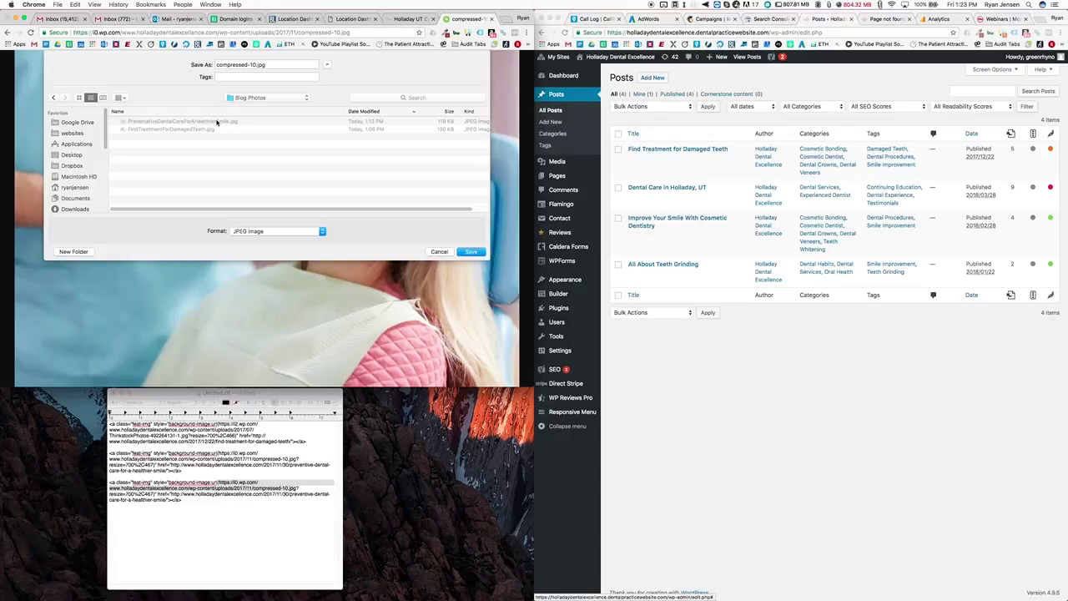
{"action": "left_click", "coordinate": [217, 122]}
{"action": "mouse_move", "coordinate": [394, 19]}
{"action": "left_mouse_down"}
{"action": "mouse_move", "coordinate": [423, 67]}
{"action": "mouse_move", "coordinate": [412, 22]}
{"action": "left_mouse_up"}
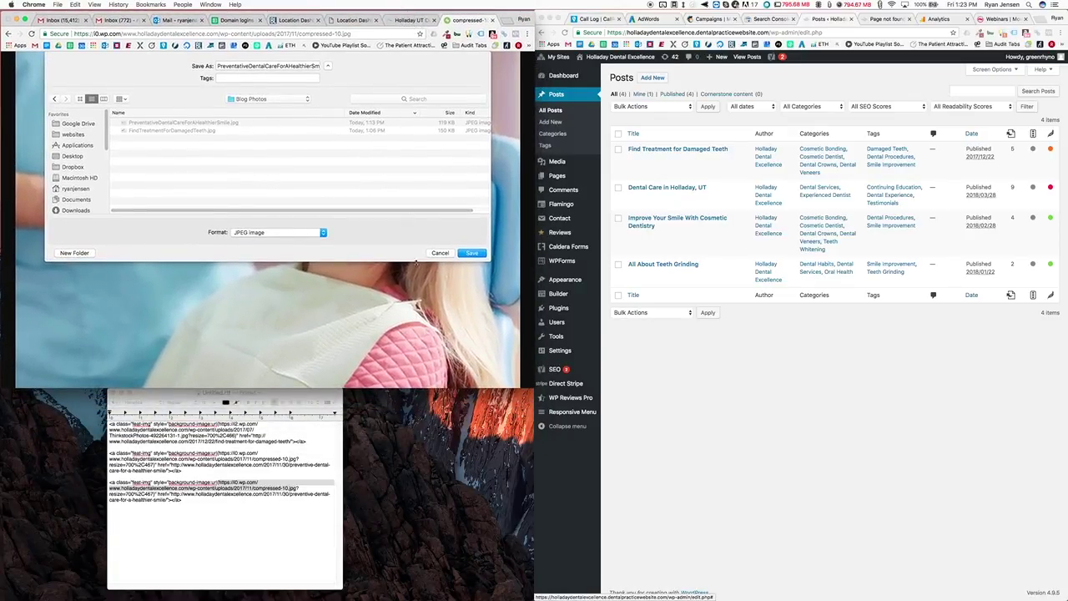
{"action": "left_click", "coordinate": [469, 253]}
- Copy the title "Preventive Dental Care for a Healthier Smile" from the blog page, and choose Blog Photos in Holladay Dental Excellence as the image's save location
{"action": "left_click", "coordinate": [411, 21]}
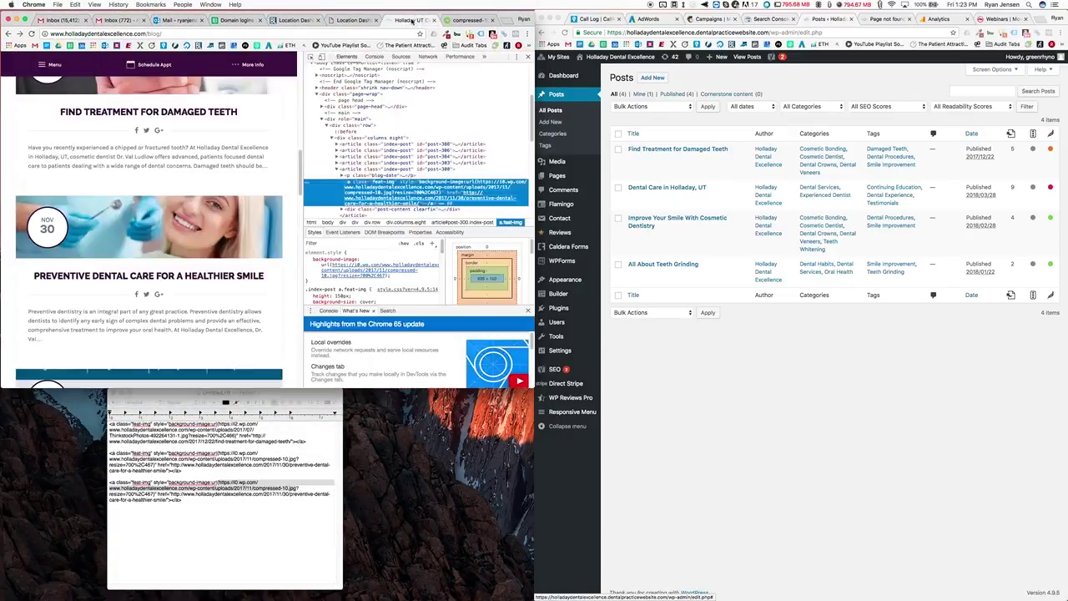
{"action": "left_click_drag", "start_coordinate": [265, 276], "coordinate": [31, 275]}
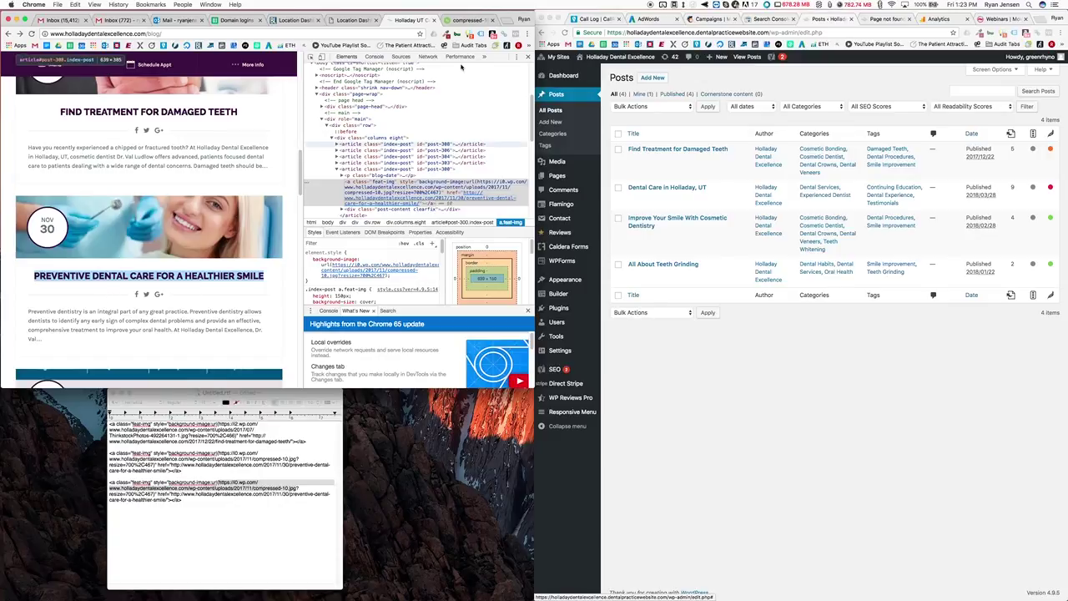
{"action": "left_click", "coordinate": [467, 20]}
{"action": "right_click", "coordinate": [263, 259]}
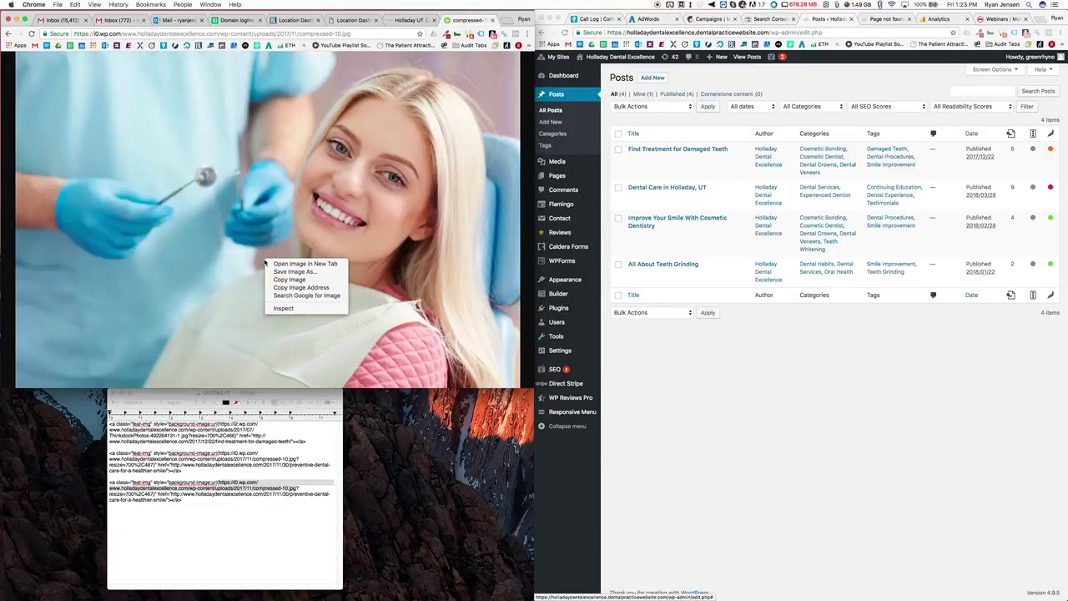
{"action": "left_click", "coordinate": [301, 279]}
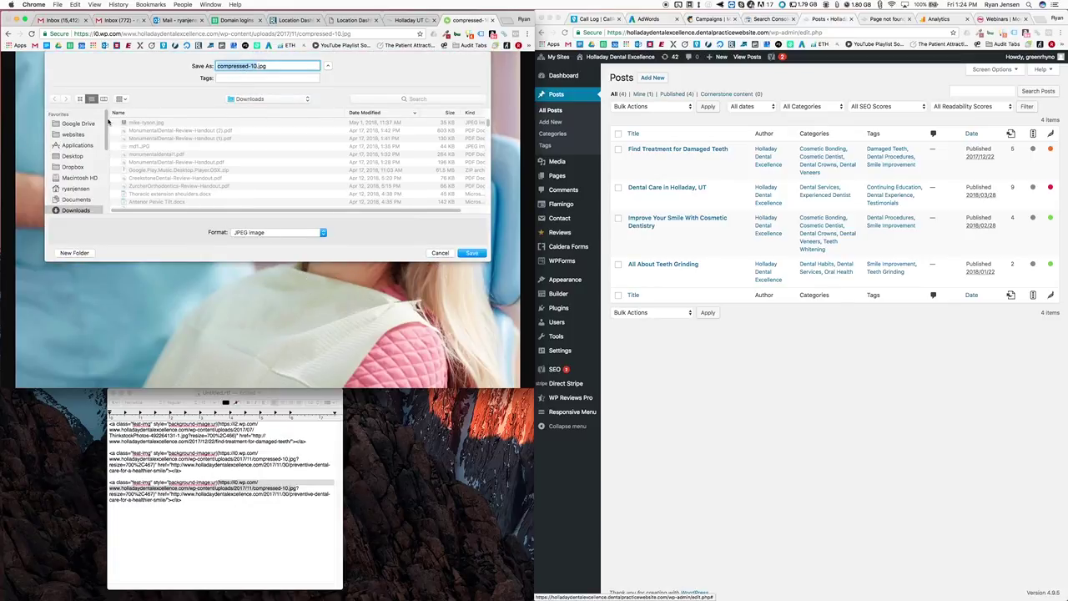
{"action": "left_click", "coordinate": [74, 137]}
{"action": "double_click", "coordinate": [125, 123]}
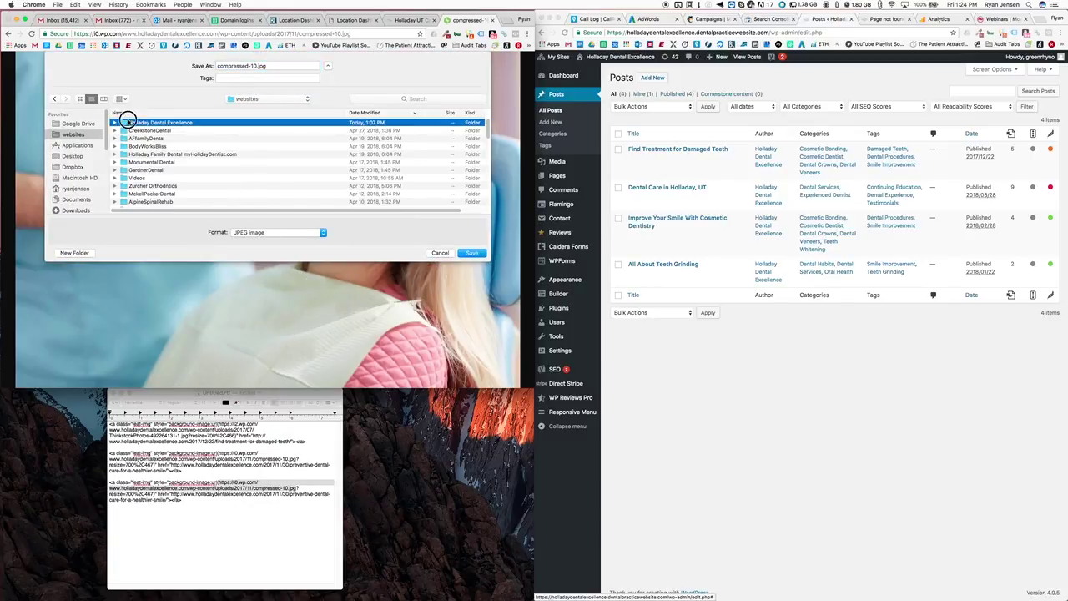
{"action": "double_click", "coordinate": [144, 123]}
- Save the image as PreventativeDentalCareForAHealthierSmile.jpg in Blog Photos, replacing the existing file, and return to the old blog page
{"action": "triple_click", "coordinate": [252, 65]}
{"action": "key", "text": "super+v"}
{"action": "mouse_move", "coordinate": [227, 66]}
{"action": "left_mouse_down"}
{"action": "mouse_move", "coordinate": [186, 66]}
{"action": "mouse_move", "coordinate": [220, 66]}
{"action": "left_mouse_up"}
{"action": "left_click", "coordinate": [250, 64]}
{"action": "type", "text": "Preventative"}
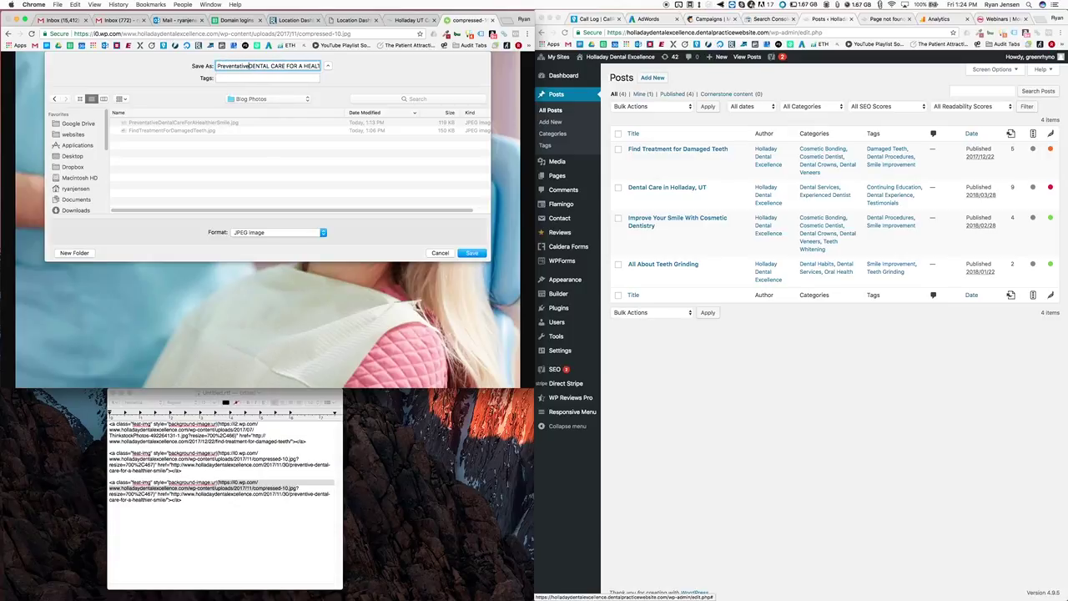
{"action": "left_click", "coordinate": [205, 123]}
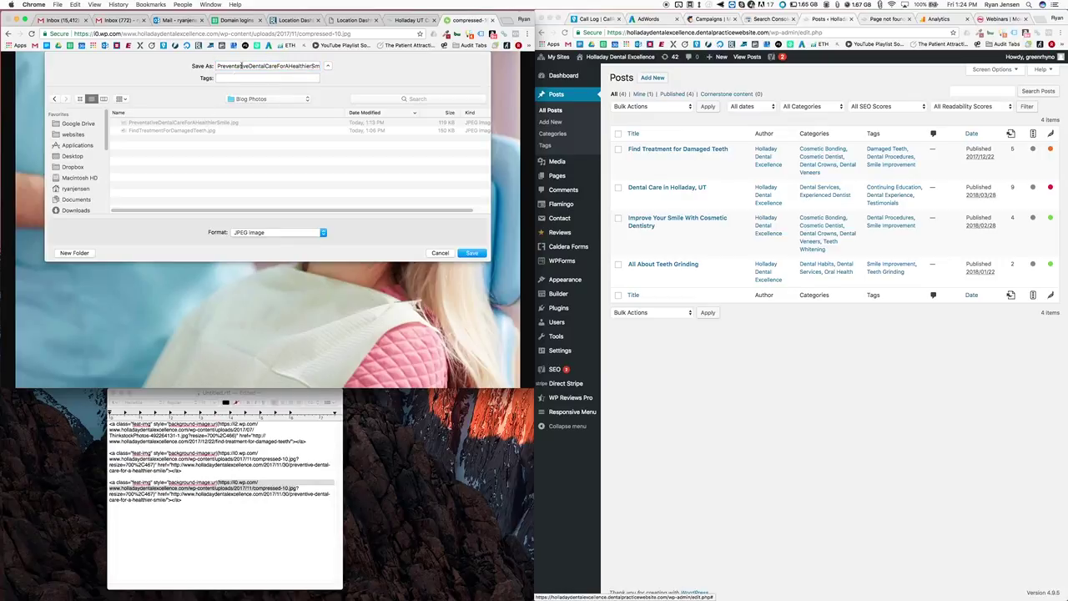
{"action": "left_click_drag", "start_coordinate": [242, 65], "coordinate": [331, 67]}
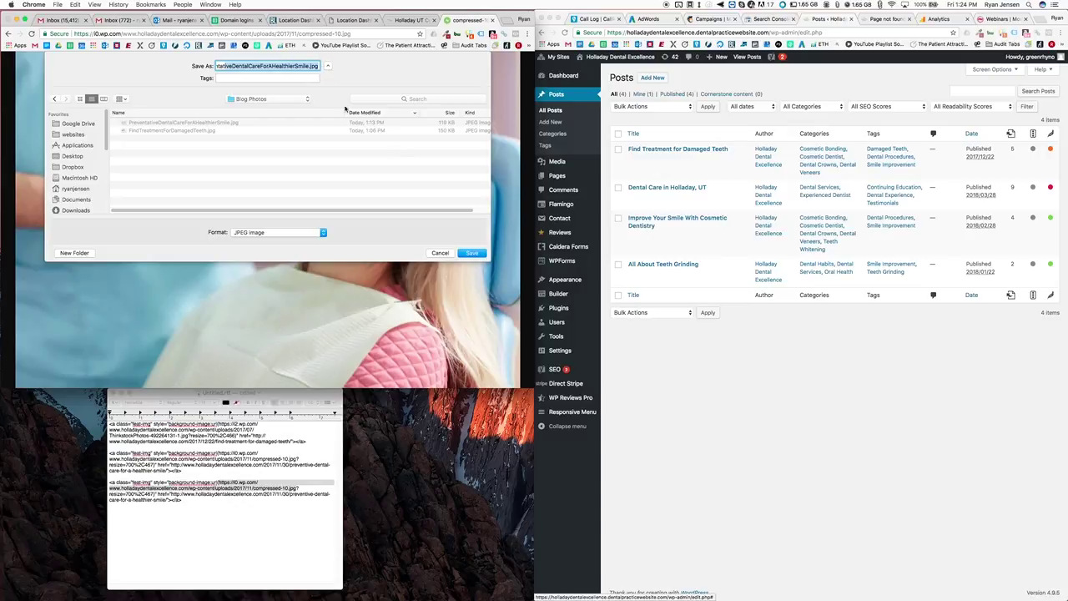
{"action": "left_click", "coordinate": [481, 255]}
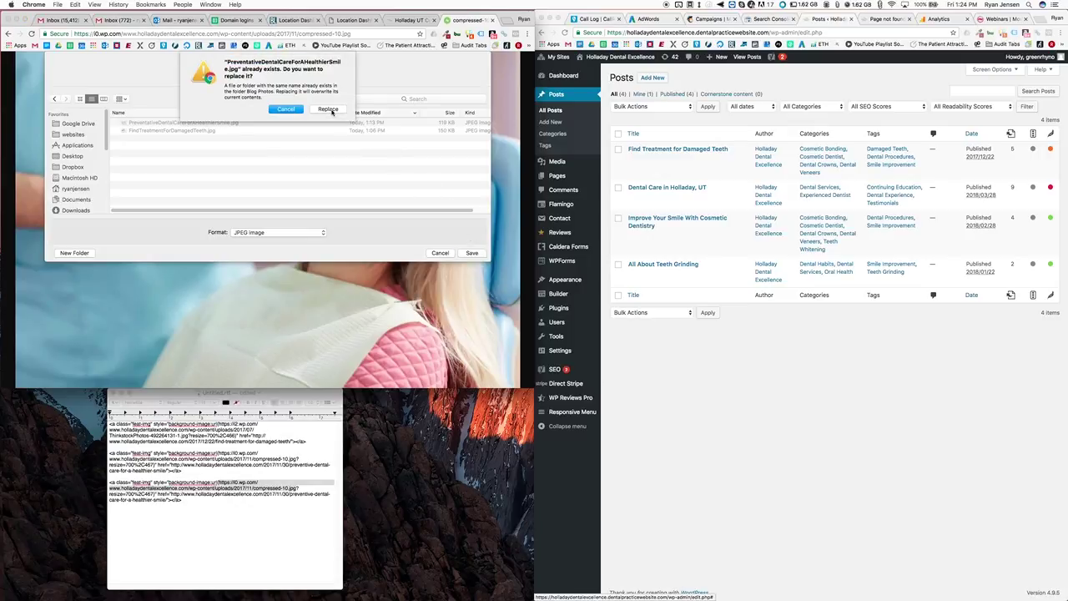
{"action": "left_click", "coordinate": [330, 110]}
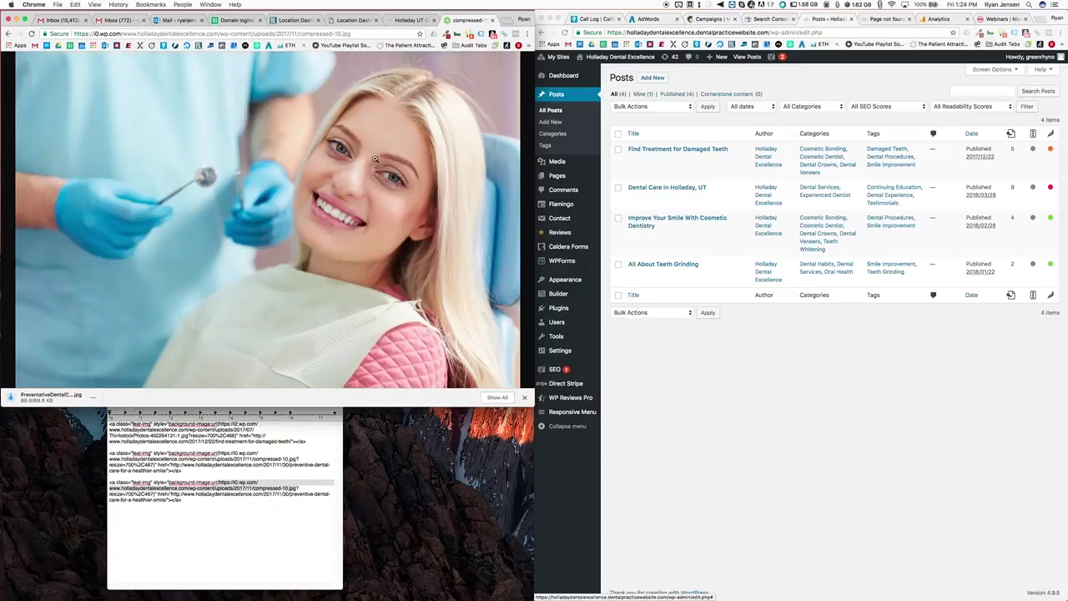
{"action": "left_click", "coordinate": [405, 20]}
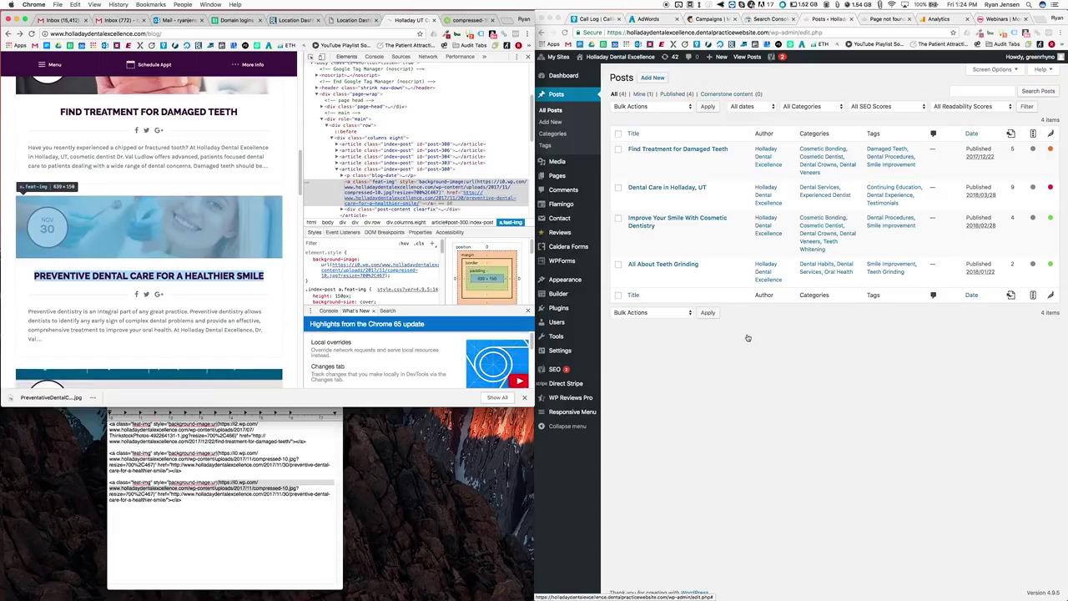
- Add a new WordPress post titled "Preventative Dental Care for a Healthier Smile"
{"action": "left_click", "coordinate": [654, 81]}
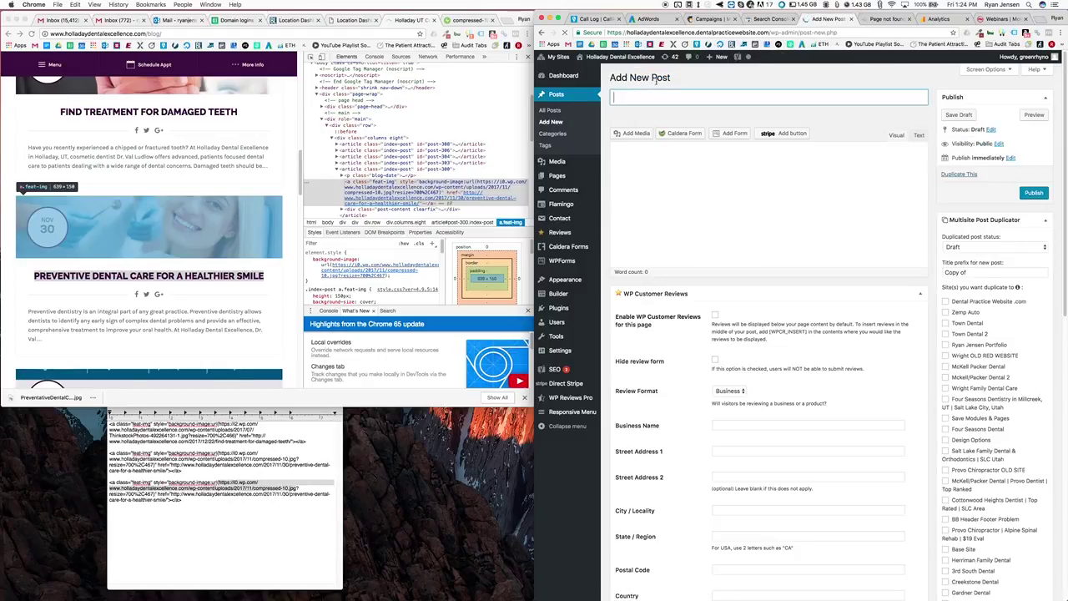
{"action": "left_click", "coordinate": [660, 98]}
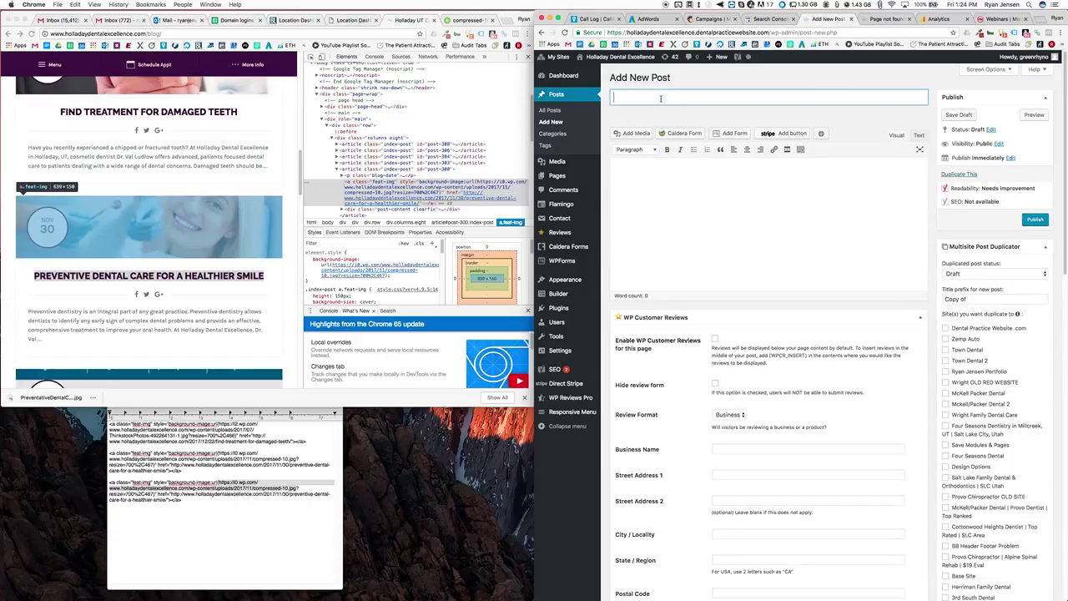
{"action": "type", "text": "Preventati"}
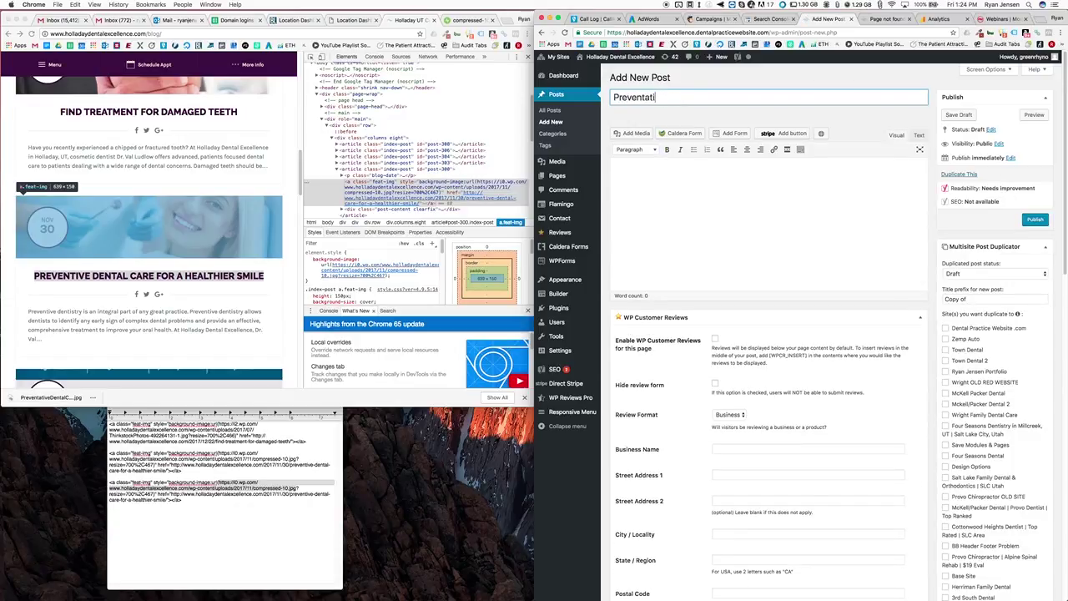
{"action": "type", "text": "ve dental C"}
{"action": "key", "text": "BackSpace"}
{"action": "key", "text": "BackSpace"}
{"action": "key", "text": "BackSpace"}
{"action": "key", "text": "BackSpace"}
{"action": "key", "text": "BackSpace"}
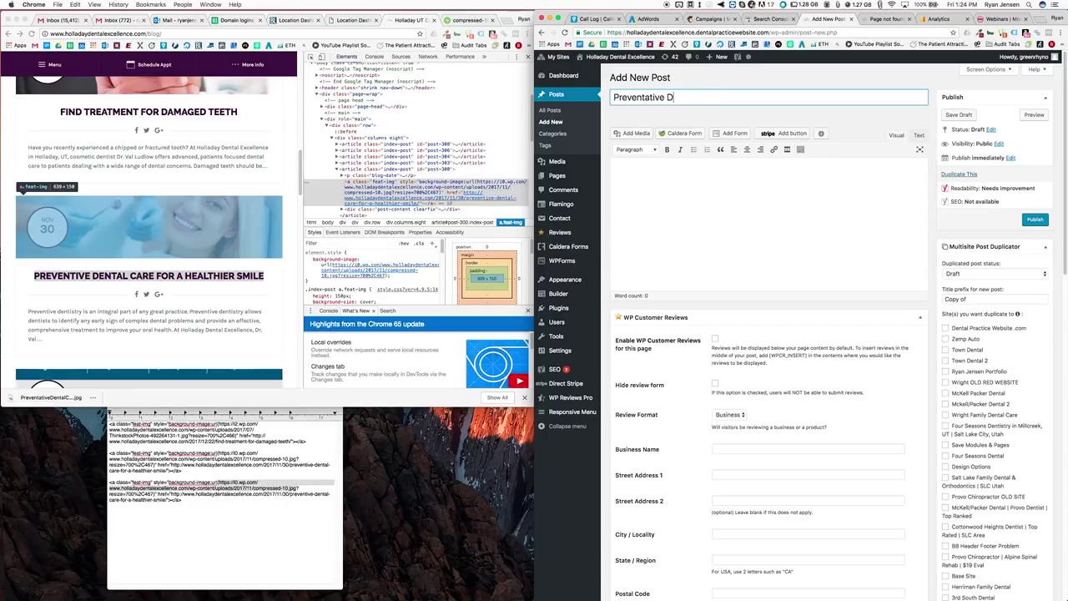
{"action": "type", "text": "ental Care Forfor a He"}
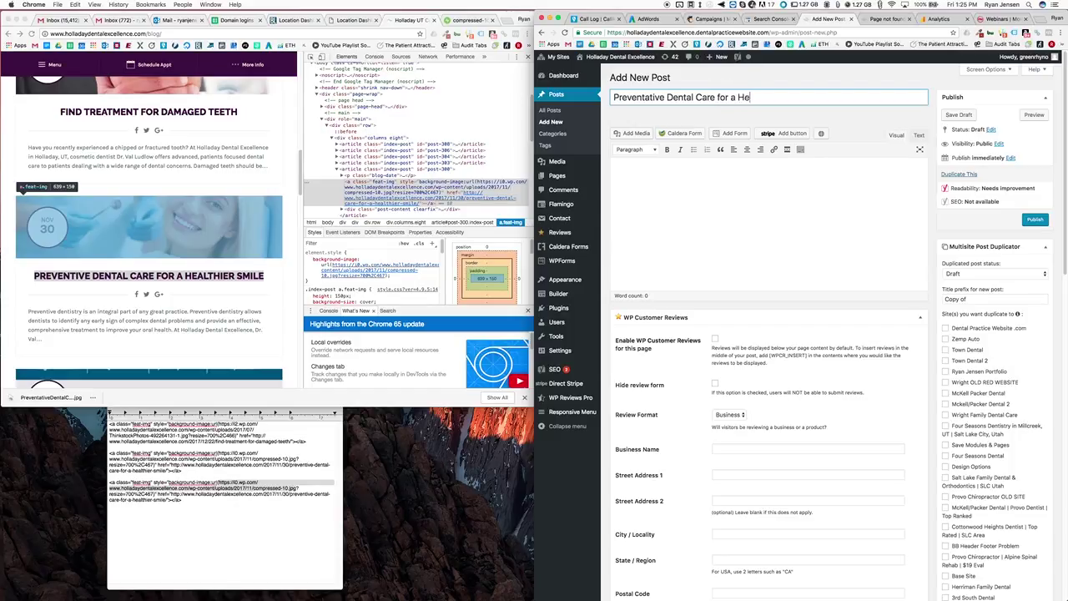
{"action": "type", "text": "althier Smi"}
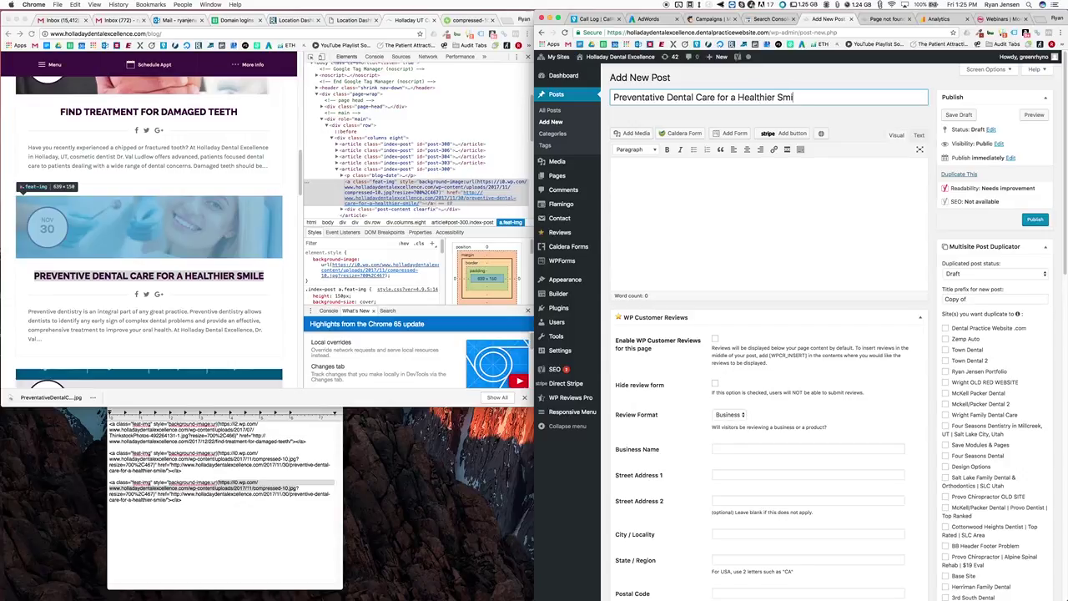
{"action": "type", "text": "le"}
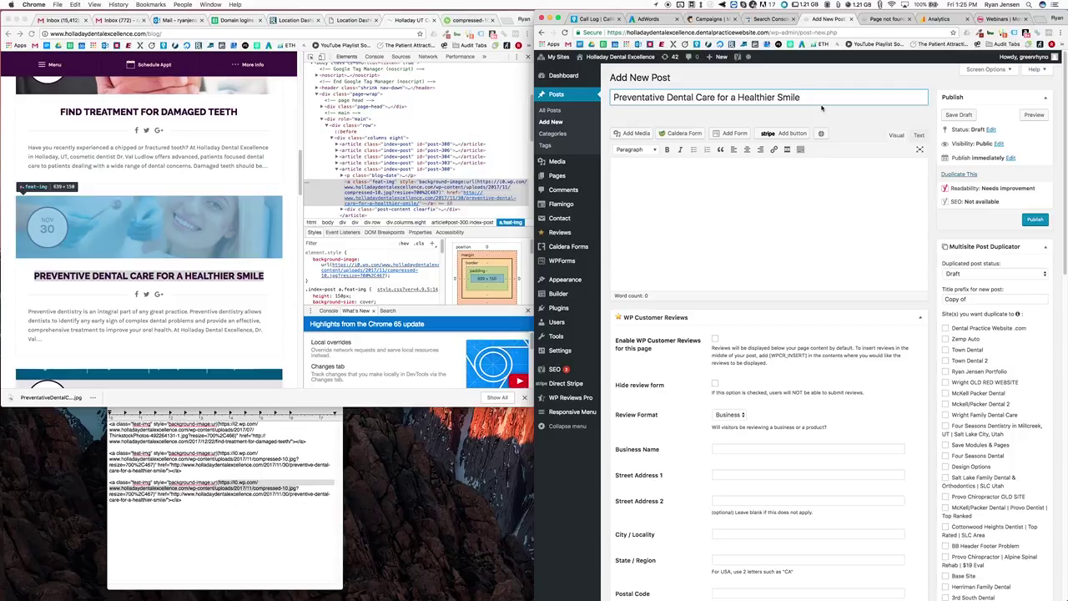
{"action": "left_click", "coordinate": [797, 193]}
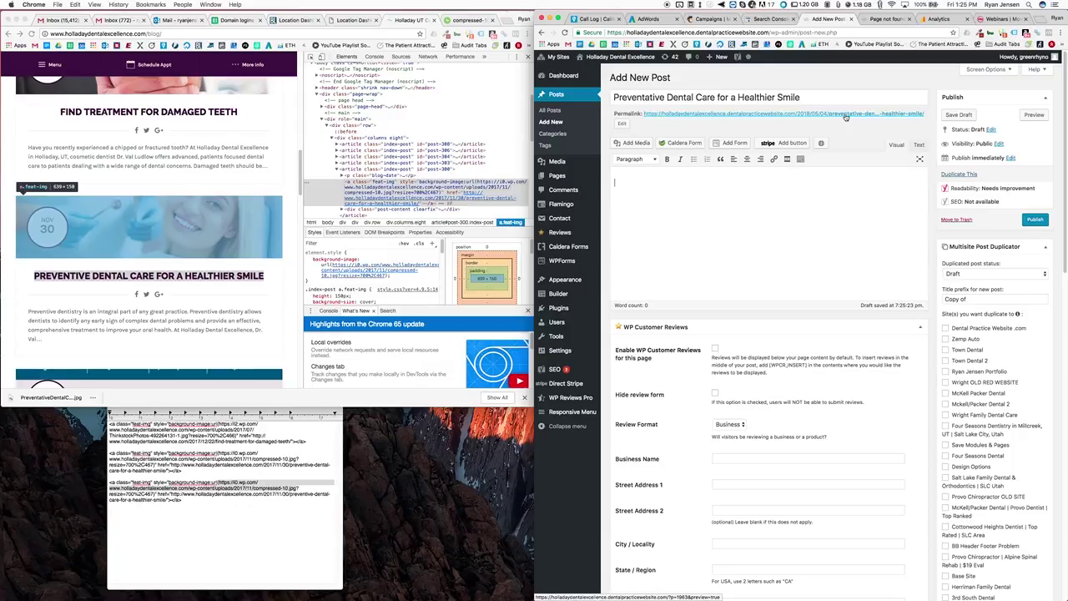
- Open the old blog's "Preventive Dental Care for a Healthier Smile" post and copy its title, photo and full article into the new post's body
{"action": "left_click", "coordinate": [167, 276]}
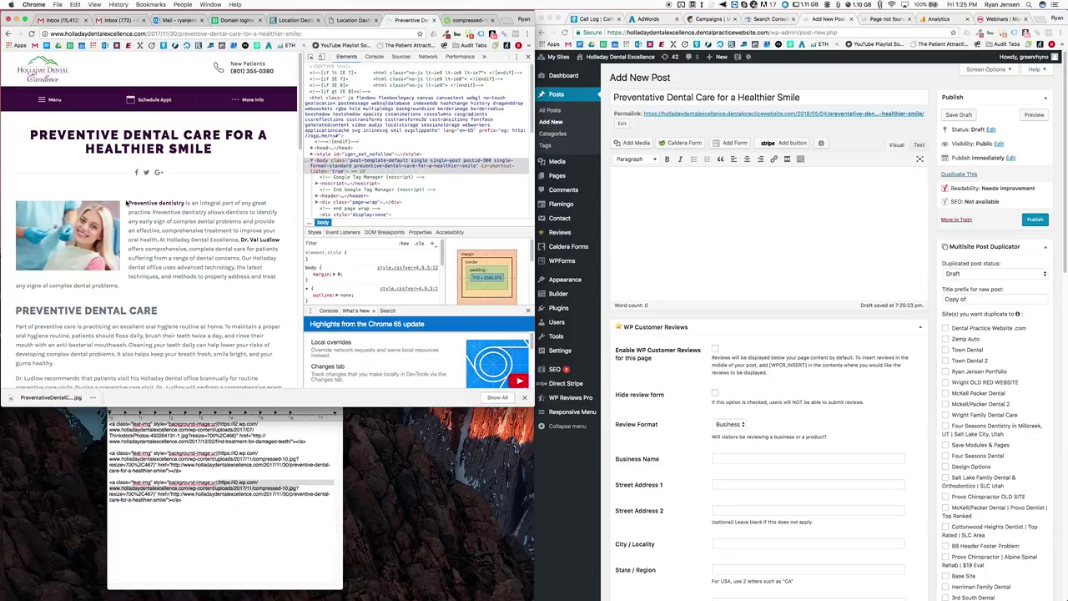
{"action": "left_click_drag", "start_coordinate": [126, 203], "coordinate": [231, 161]}
{"action": "key", "text": "super+c"}
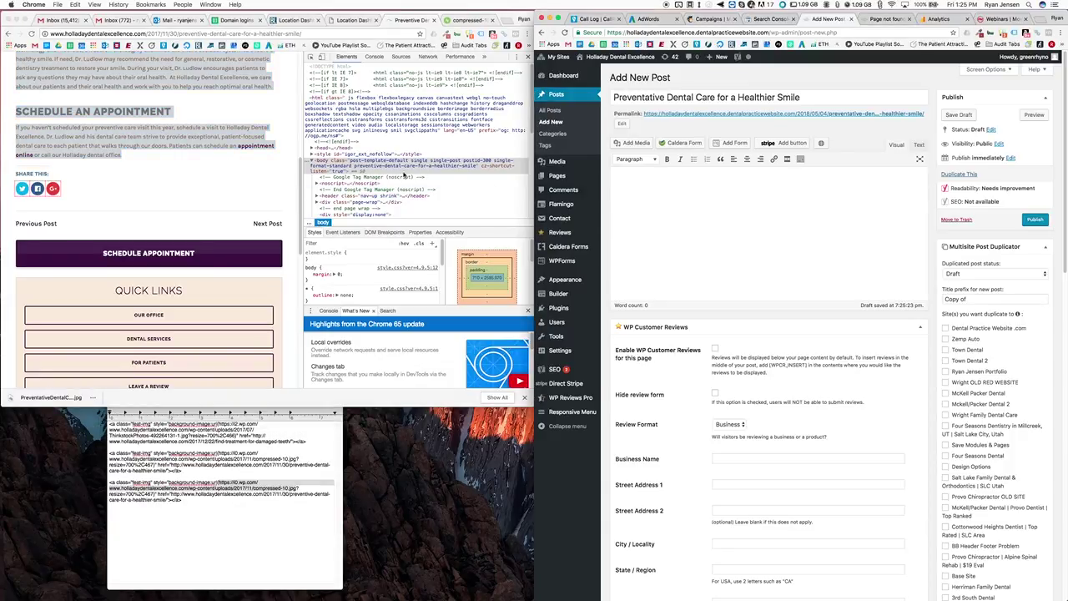
{"action": "right_click", "coordinate": [208, 142]}
{"action": "left_click", "coordinate": [222, 185]}
{"action": "left_click", "coordinate": [717, 200]}
{"action": "key", "text": "super+v"}
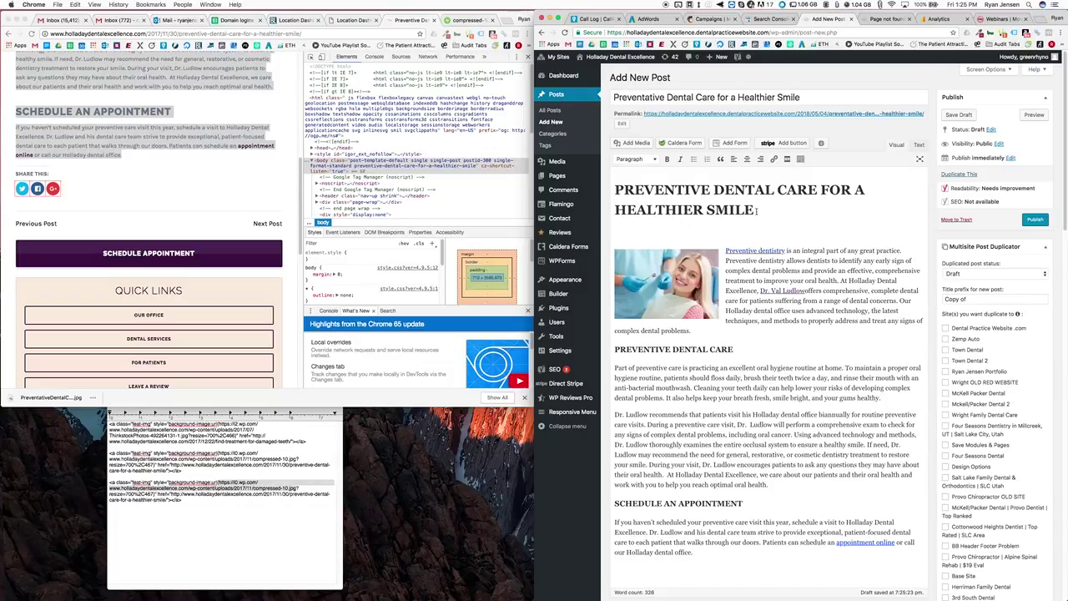
- Switch the pasted title in the post body to Paragraph and back to Heading 1
{"action": "mouse_move", "coordinate": [757, 211]}
{"action": "left_mouse_down"}
{"action": "mouse_move", "coordinate": [644, 209]}
{"action": "mouse_move", "coordinate": [616, 204]}
{"action": "mouse_move", "coordinate": [615, 191]}
{"action": "left_mouse_up"}
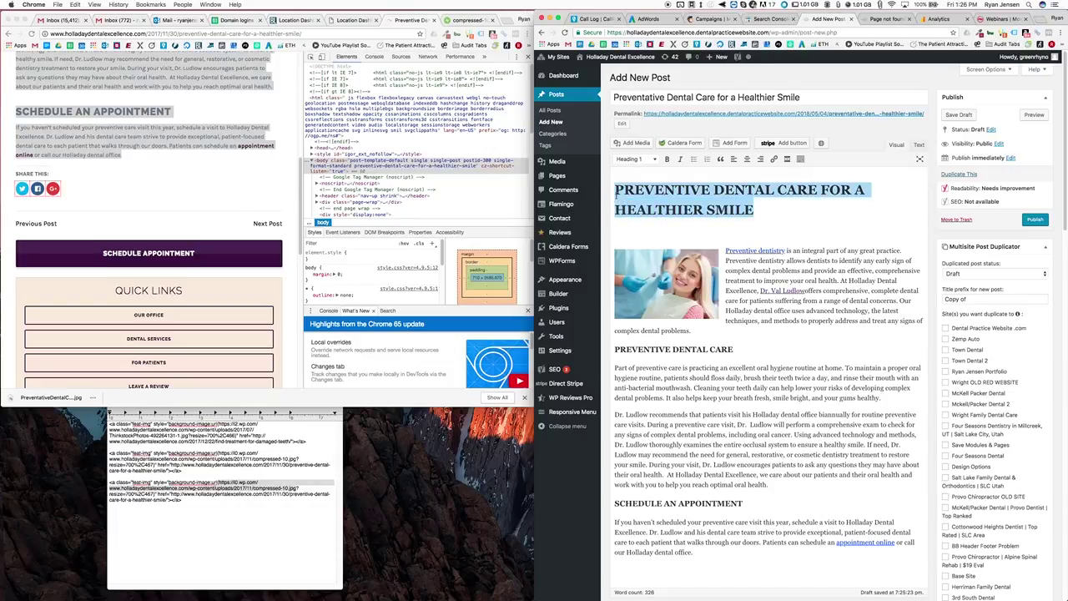
{"action": "left_click", "coordinate": [643, 159]}
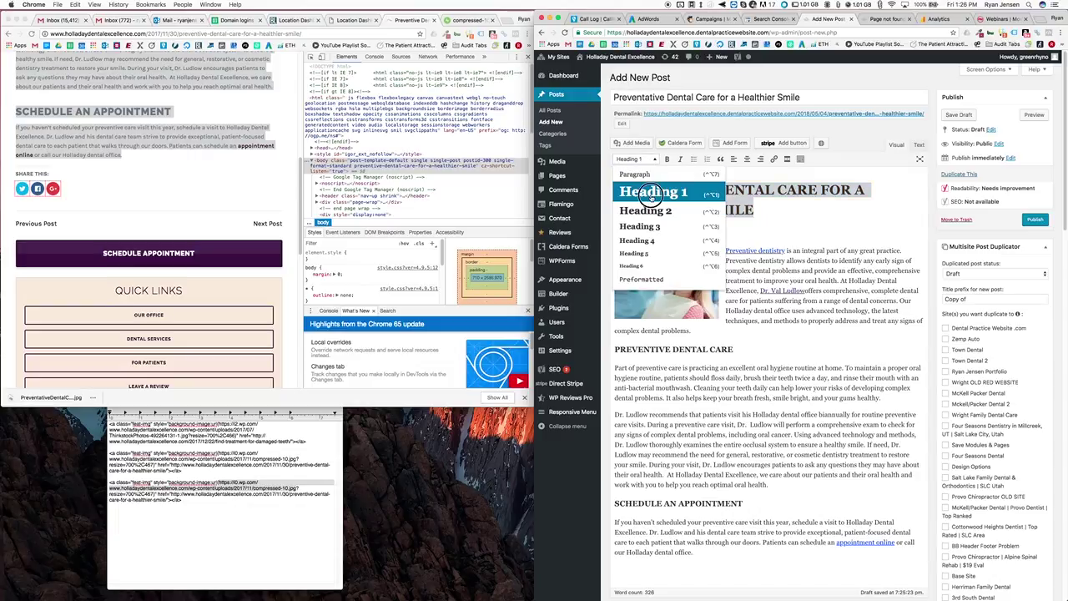
{"action": "left_click", "coordinate": [636, 174]}
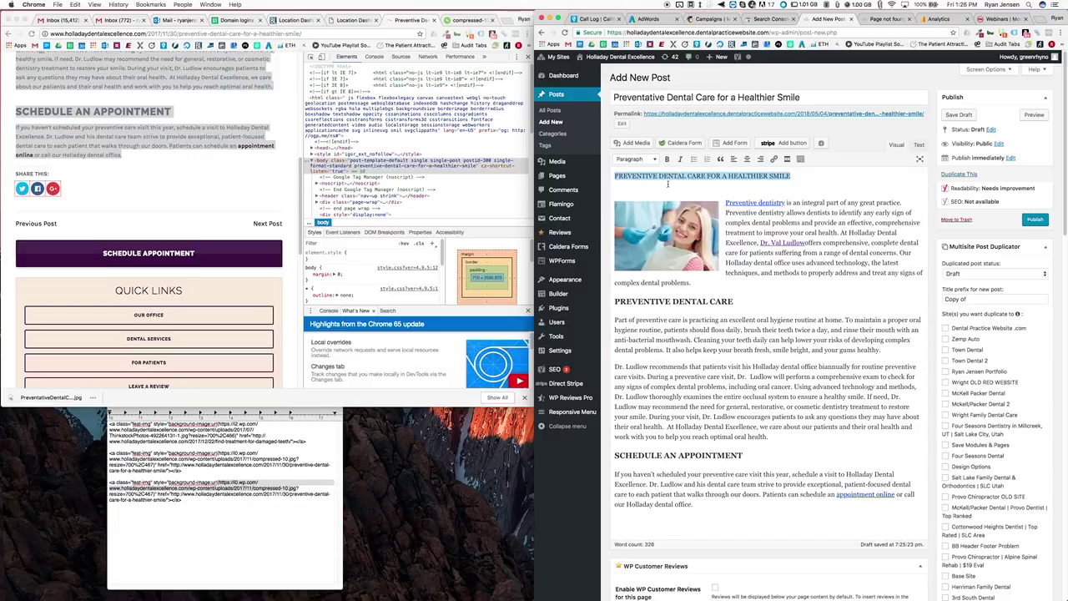
{"action": "left_click", "coordinate": [652, 159]}
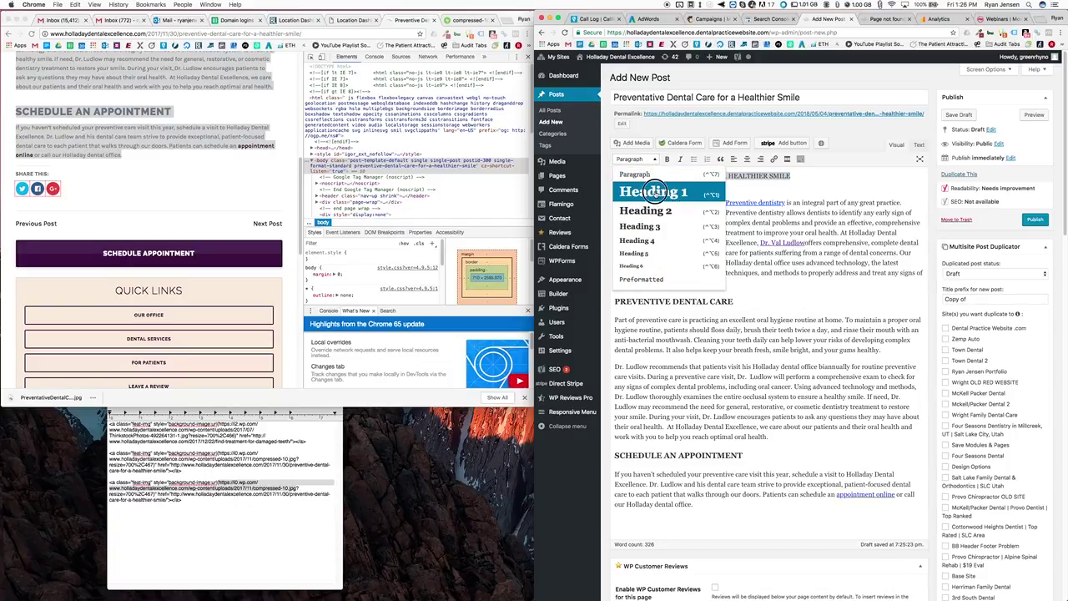
{"action": "left_click", "coordinate": [655, 193]}
- Format the "PREVENTIVE DENTAL CARE" line as Heading 2 and toggle Heading 3 off for "SCHEDULE AN APPOINTMENT", making it Paragraph
{"action": "triple_click", "coordinate": [674, 353]}
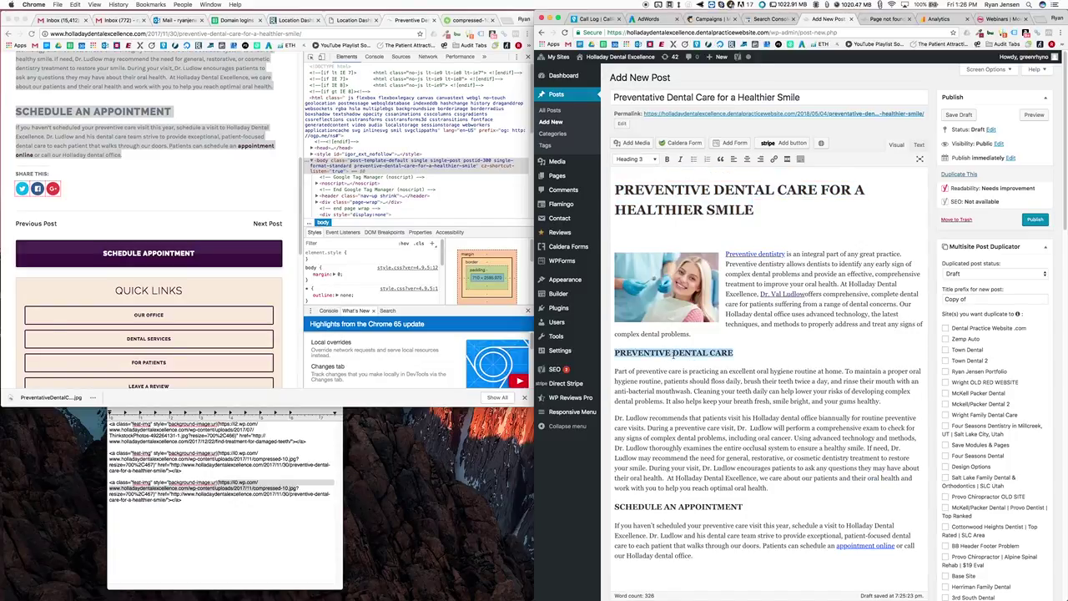
{"action": "left_click", "coordinate": [654, 160]}
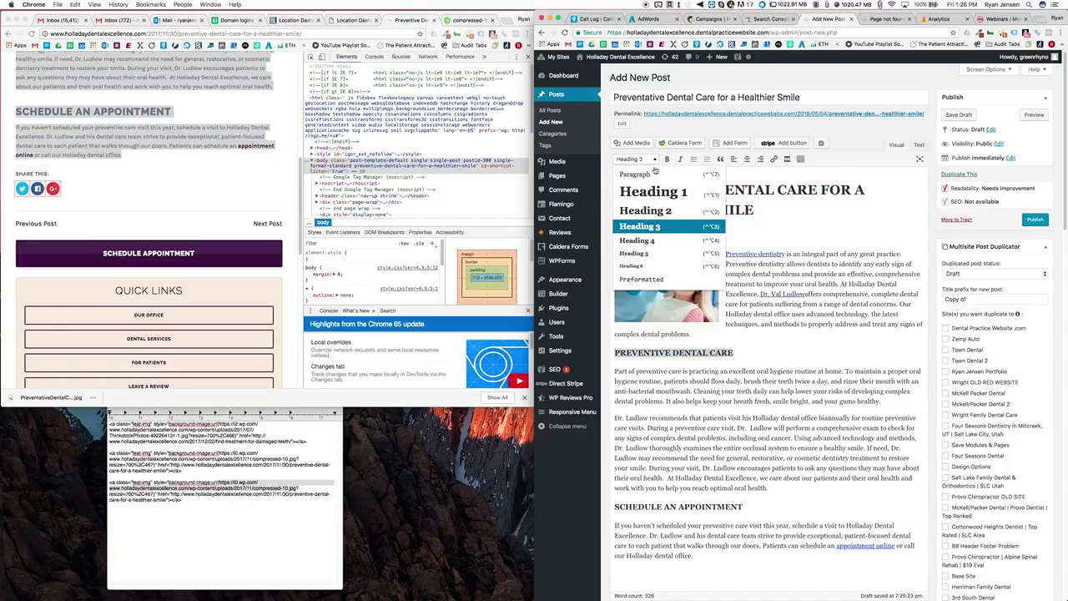
{"action": "left_click", "coordinate": [655, 210]}
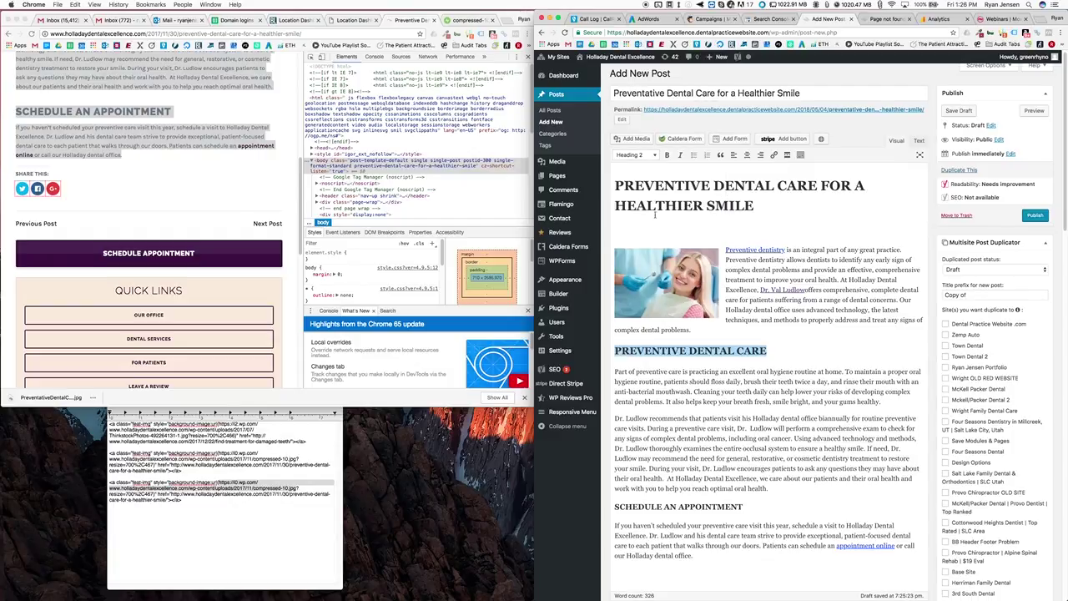
{"action": "triple_click", "coordinate": [700, 507]}
{"action": "left_click", "coordinate": [653, 155]}
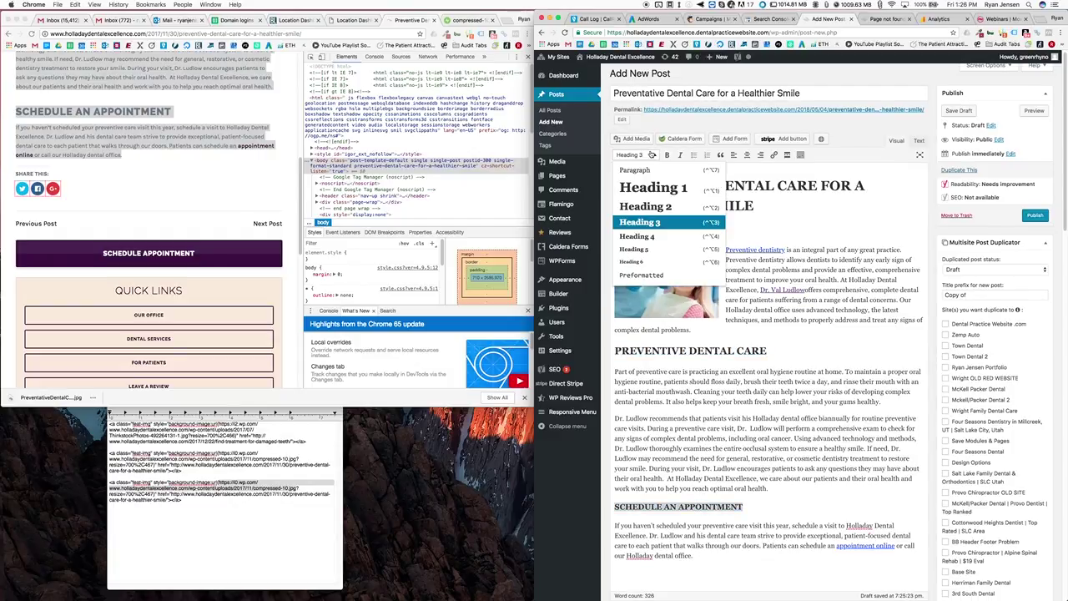
{"action": "left_click", "coordinate": [657, 223]}
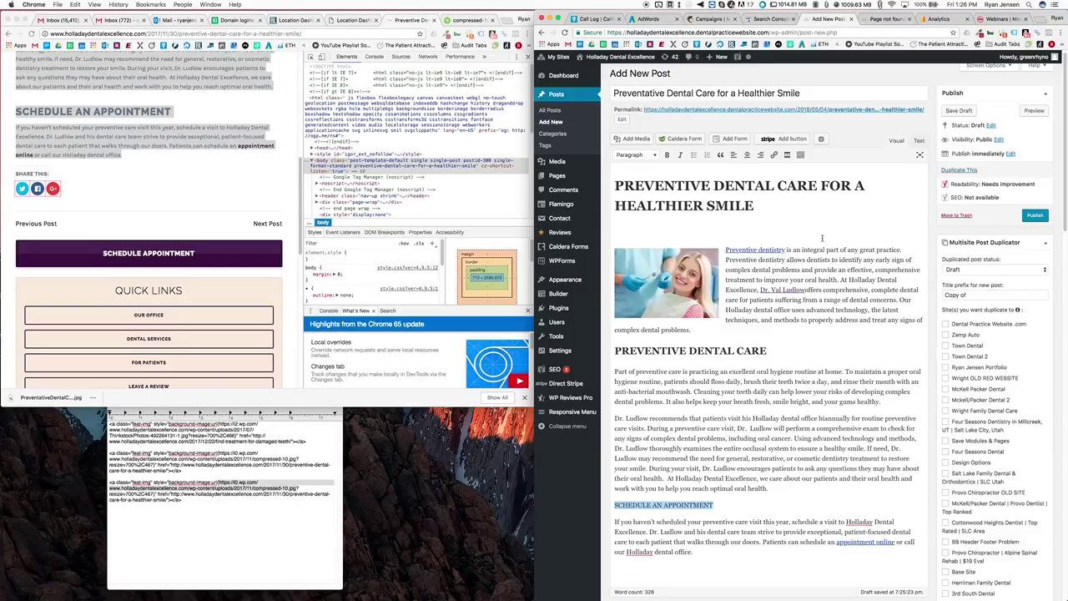
- Check the "Preventive dentistry" link's target and delete the pasted photo from the post body
{"action": "left_click", "coordinate": [780, 248]}
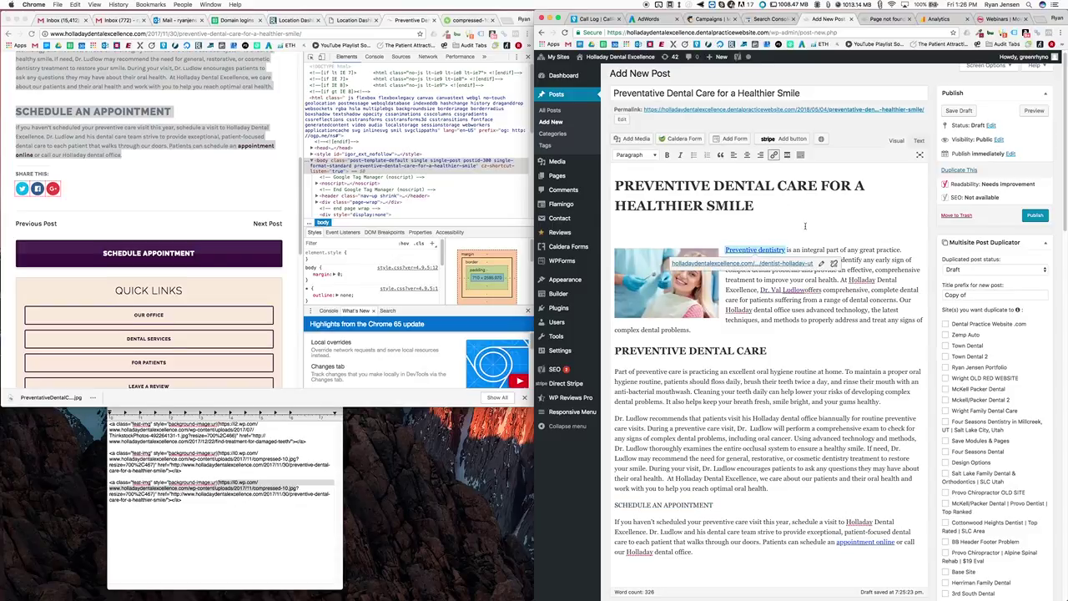
{"action": "left_click", "coordinate": [805, 225]}
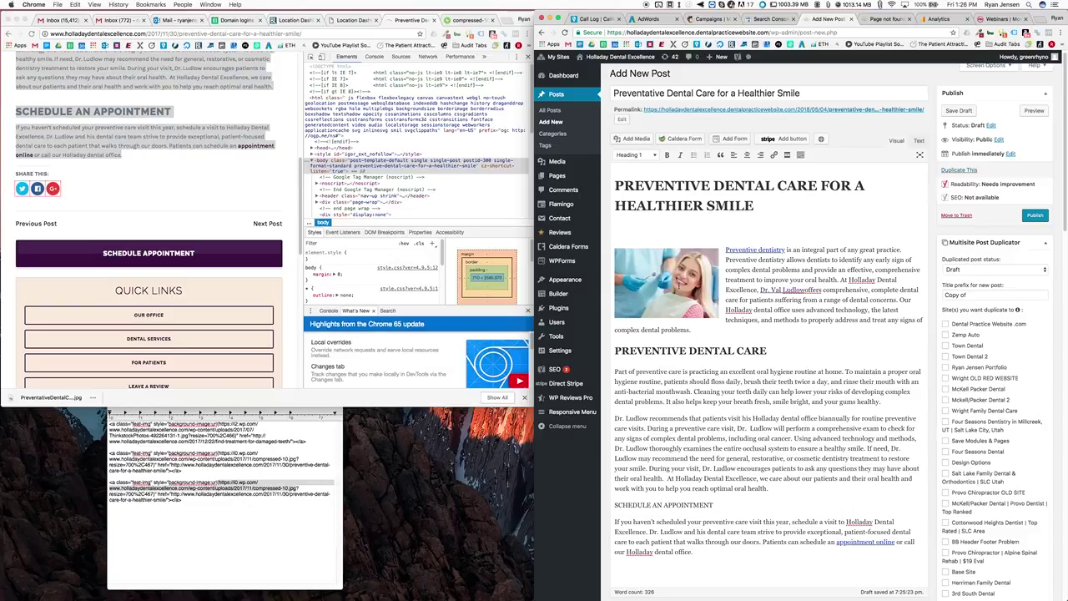
{"action": "left_click", "coordinate": [666, 282]}
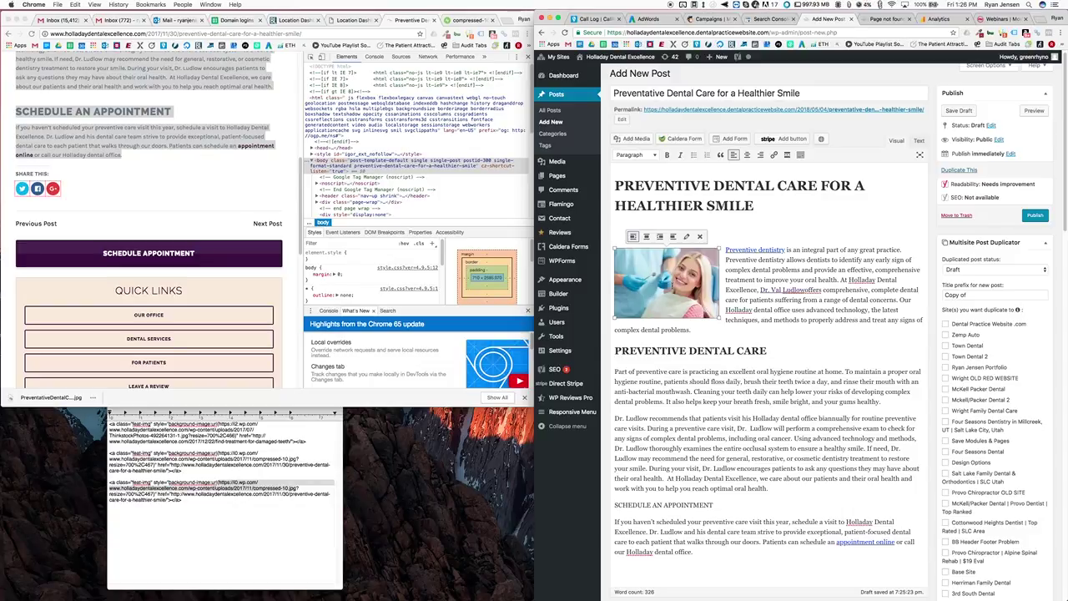
{"action": "key", "text": "Delete"}
- Start uploading a new file as the post's featured image and browse to the websites folder
{"action": "scroll", "coordinate": [763, 304], "scroll_direction": "down", "scroll_amount": 15}
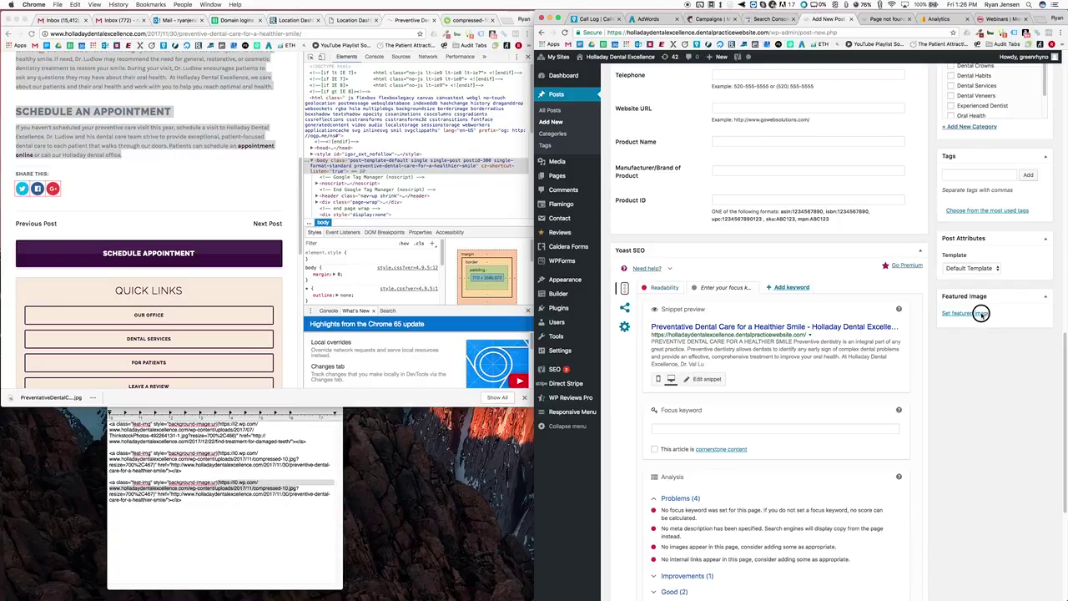
{"action": "left_click", "coordinate": [977, 313]}
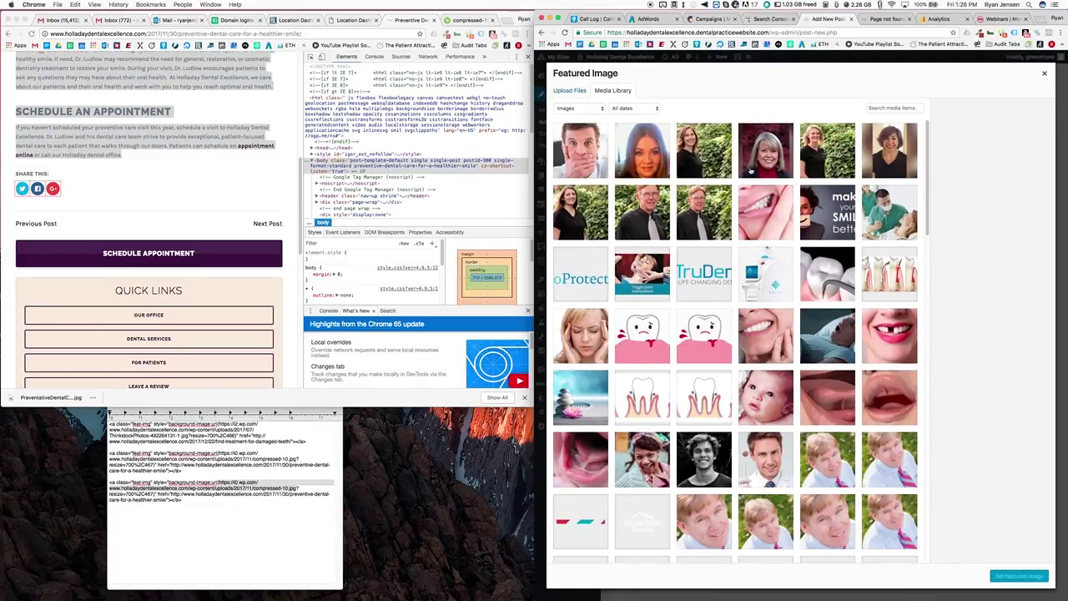
{"action": "left_click", "coordinate": [570, 91]}
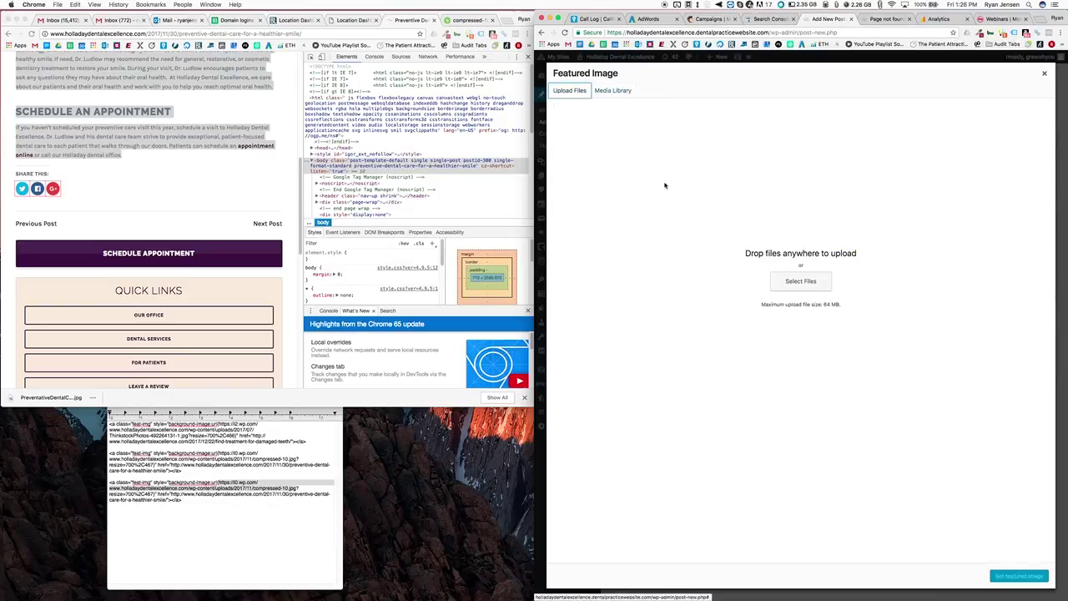
{"action": "left_click", "coordinate": [809, 281]}
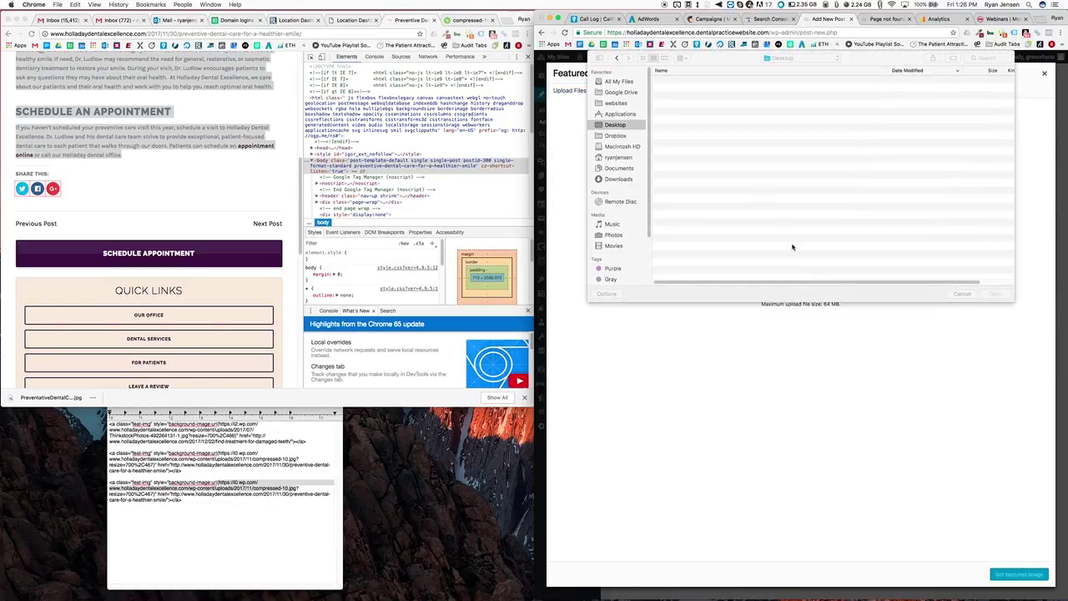
{"action": "left_click", "coordinate": [630, 103]}
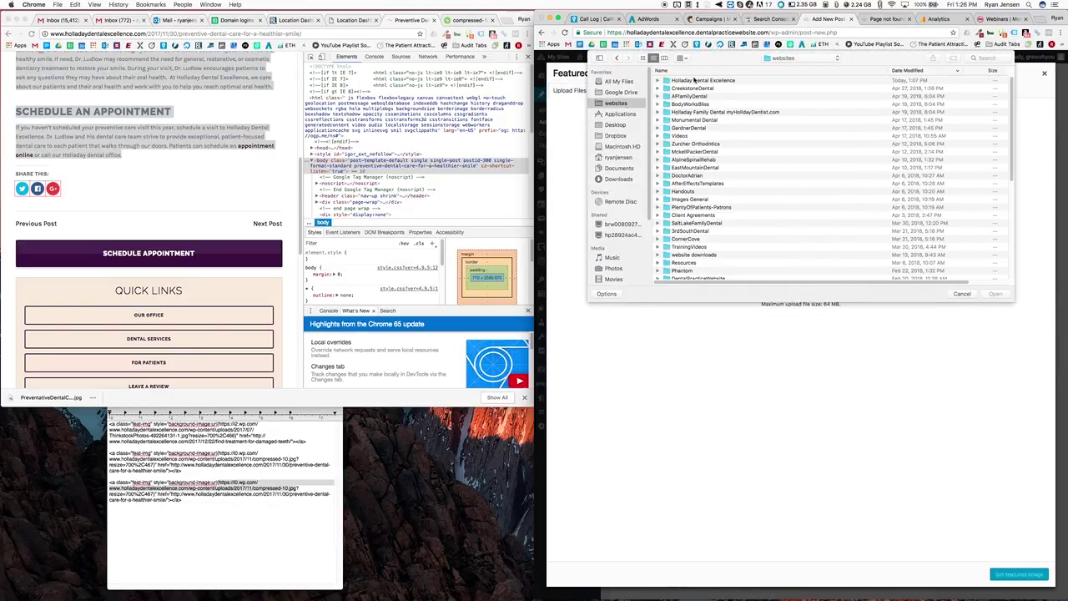
{"action": "double_click", "coordinate": [663, 78]}
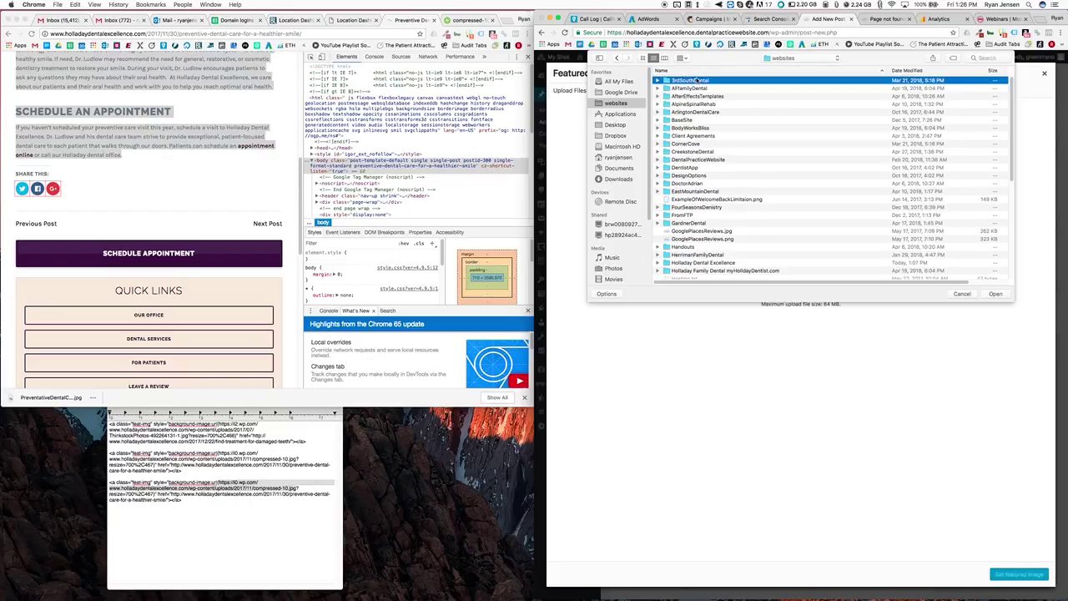
{"action": "left_click", "coordinate": [615, 57]}
{"action": "left_click", "coordinate": [615, 58]}
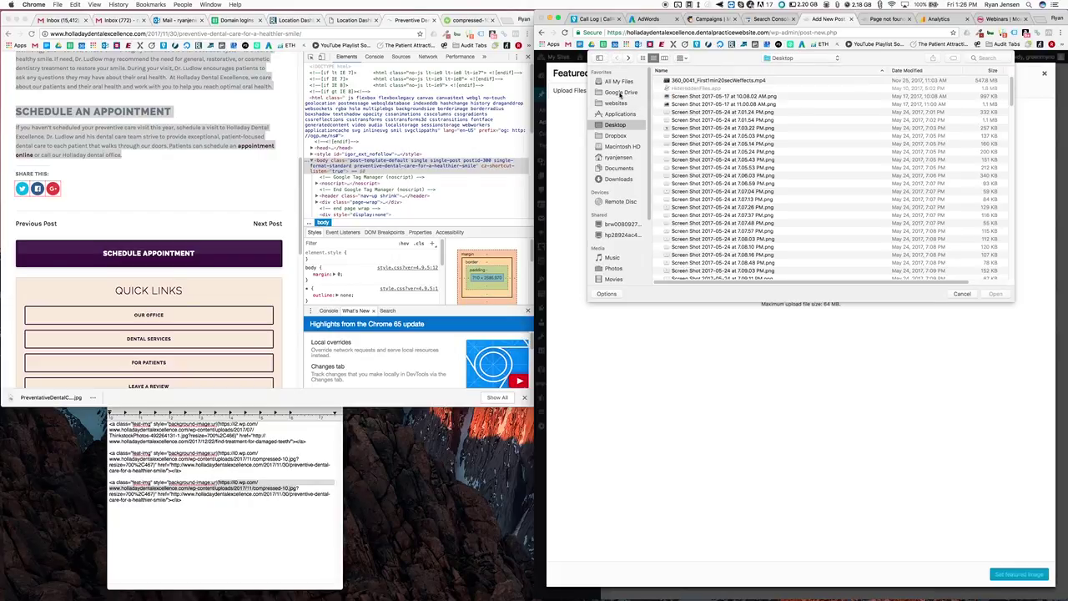
{"action": "left_click", "coordinate": [620, 103]}
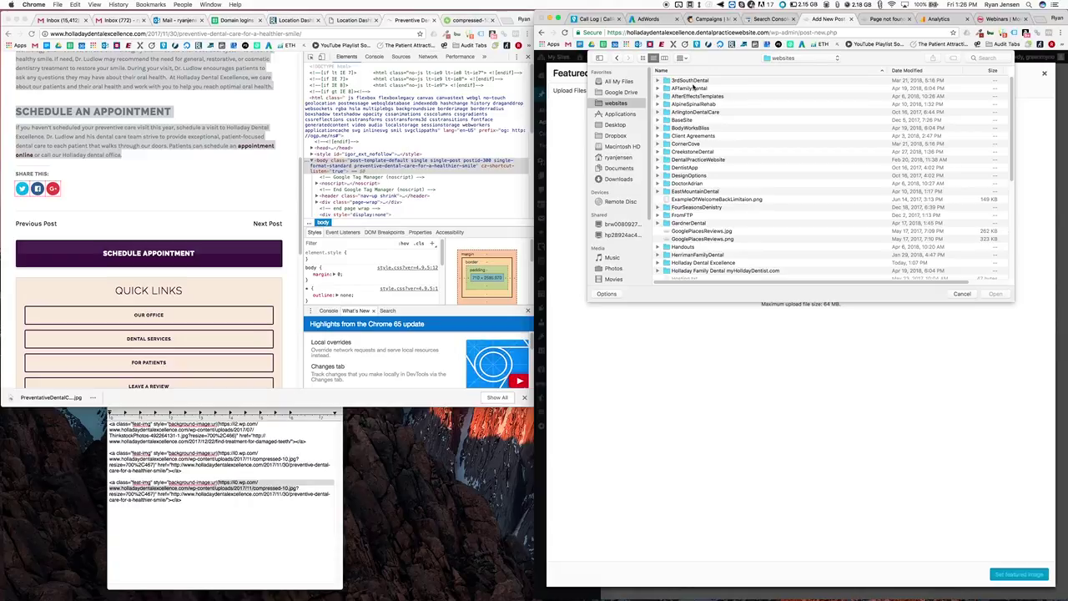
{"action": "left_click", "coordinate": [901, 70]}
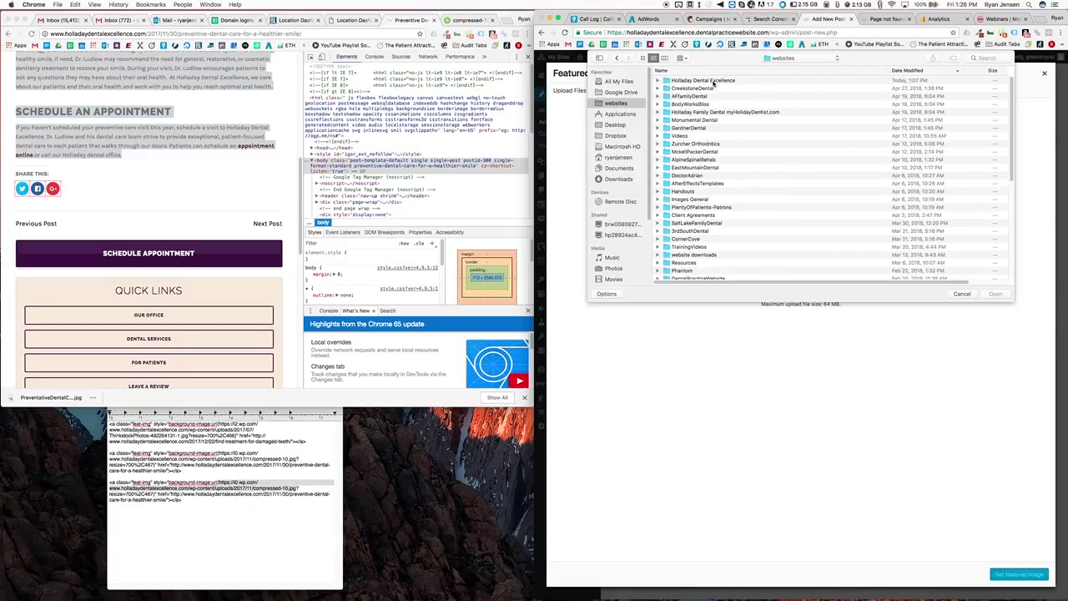
- Upload PreventativeDentalCareForAHealthierSmile.jpg from the Blog Photos folder inside Holladay Dental Excellence
{"action": "double_click", "coordinate": [711, 81]}
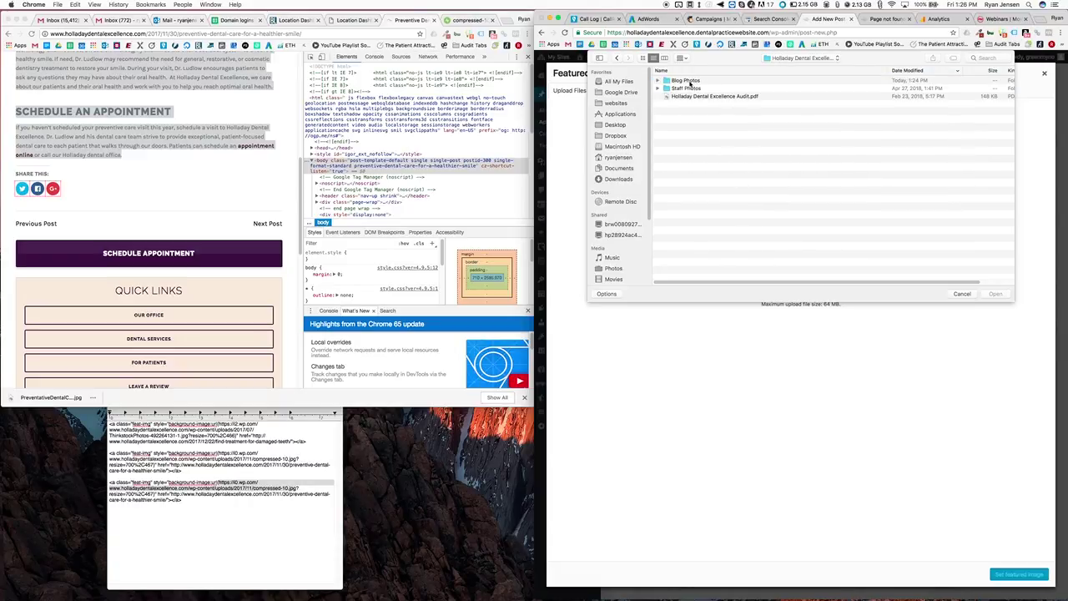
{"action": "double_click", "coordinate": [689, 81]}
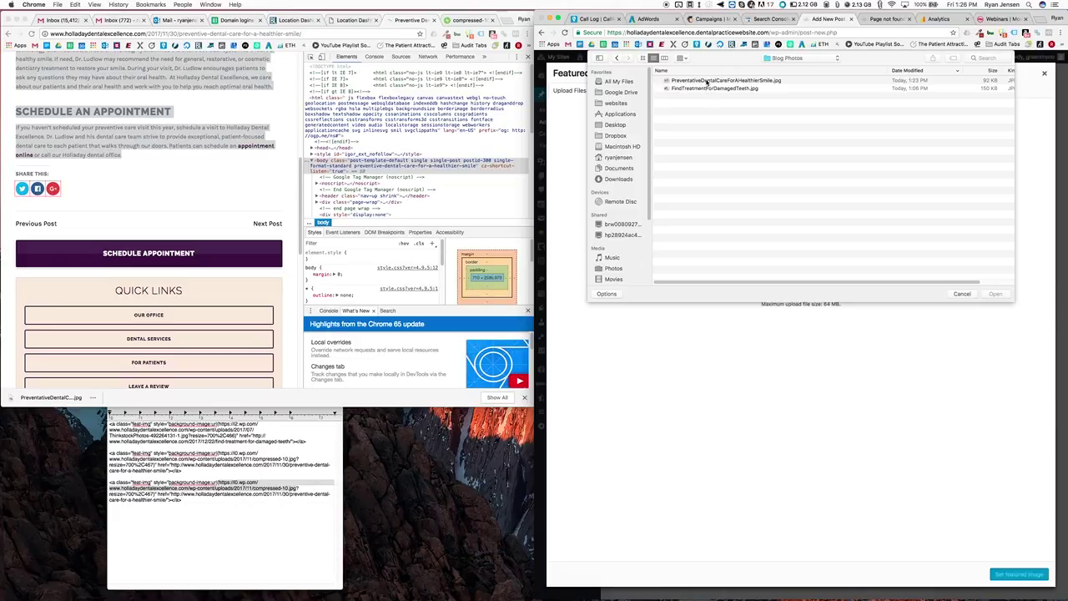
{"action": "double_click", "coordinate": [706, 81]}
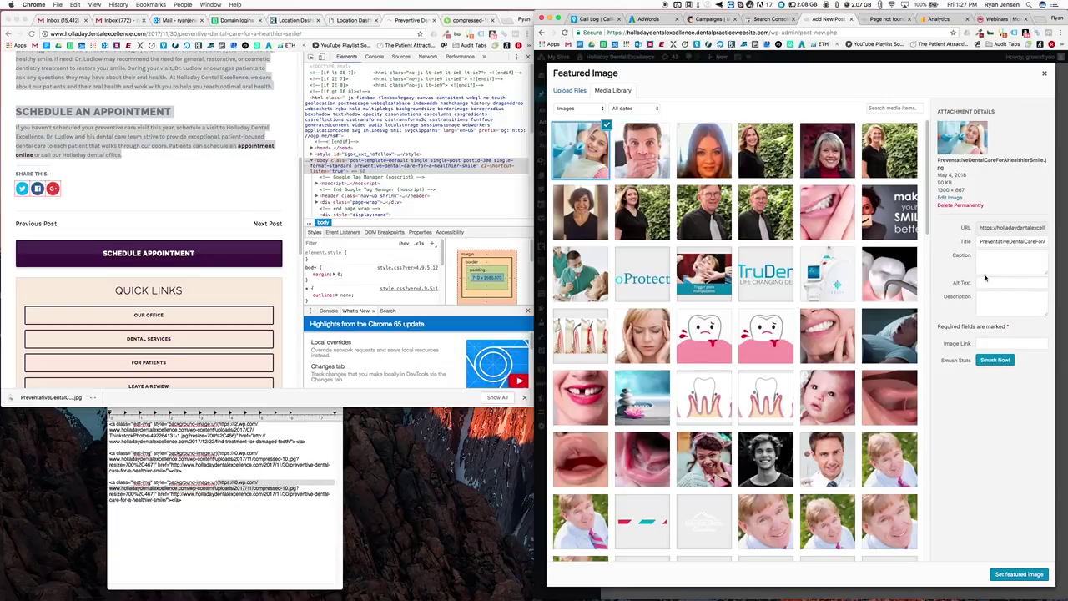
- Give the uploaded photo the alt text "Healthy Smiles at Dentist in Holladay, UT" and set it as the featured image
{"action": "left_click", "coordinate": [989, 281]}
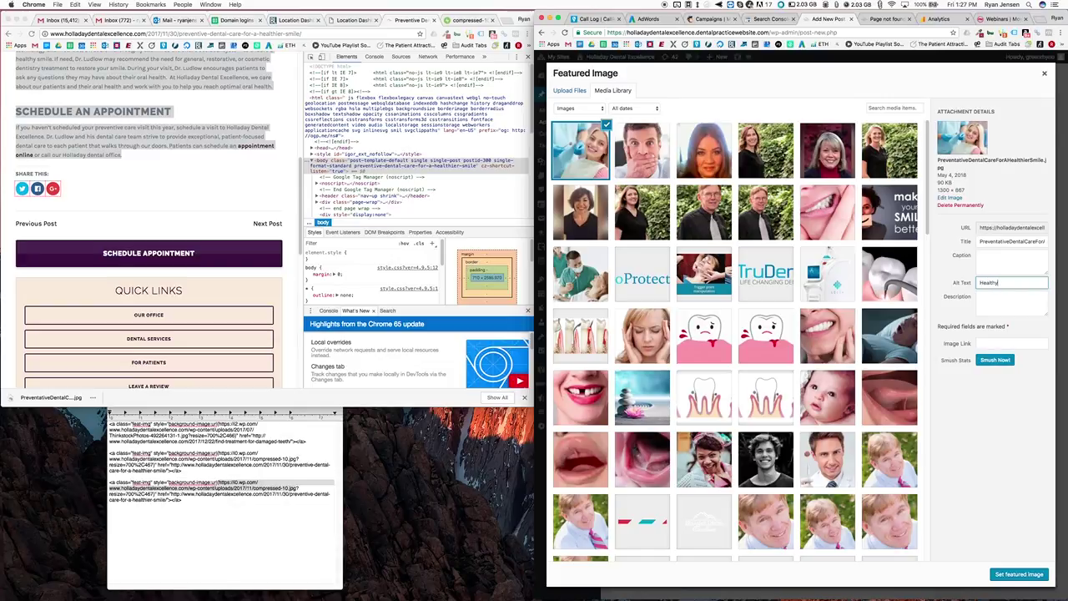
{"action": "type", "text": "Healthy Smiles in Holladay, UT"}
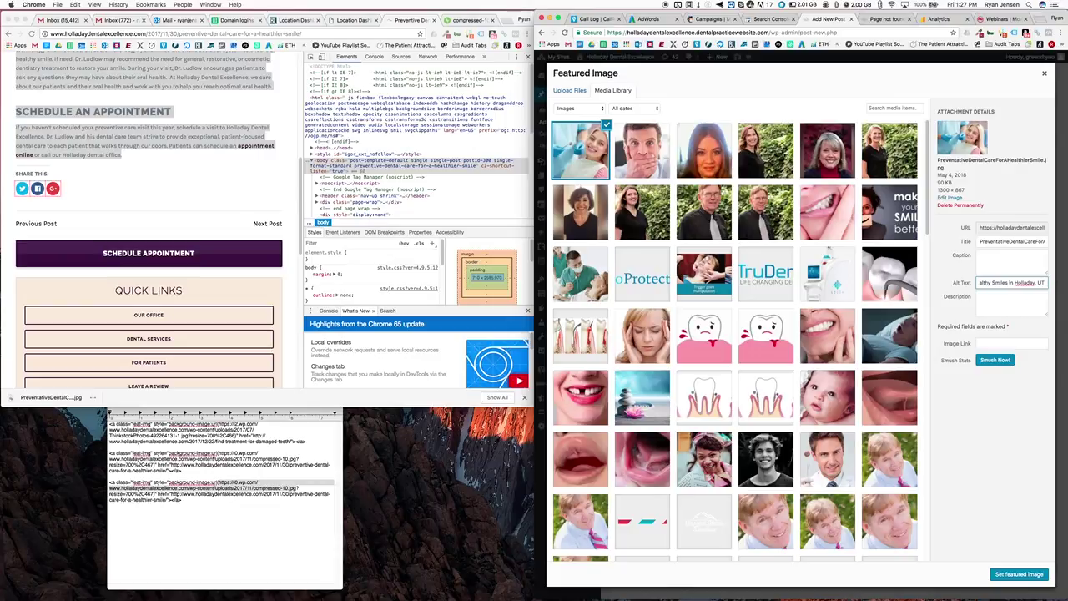
{"action": "left_click", "coordinate": [1010, 284]}
{"action": "type", "text": "at Dentist in Ho"}
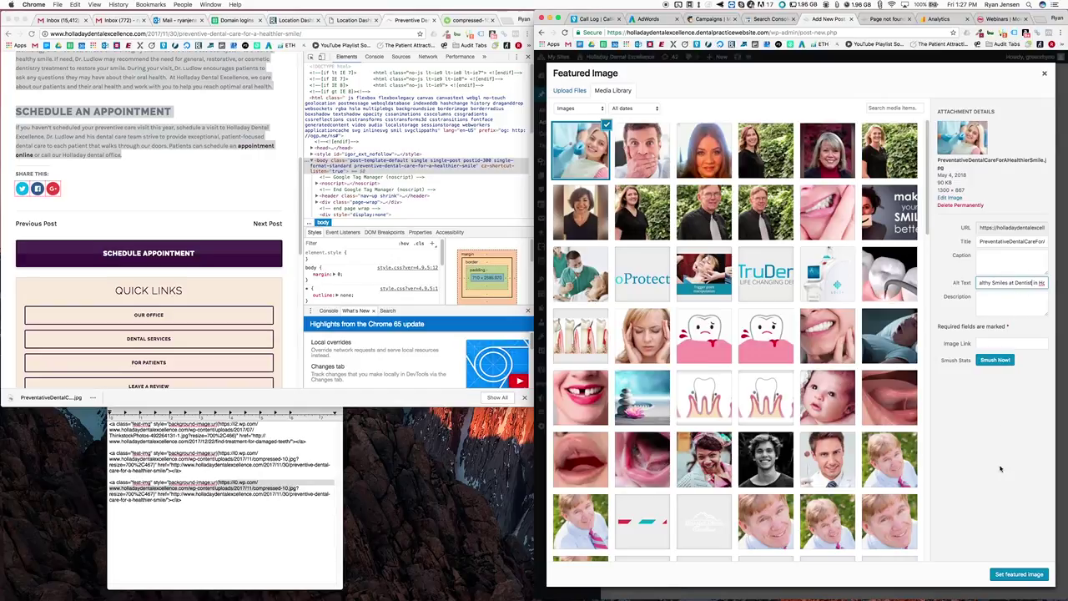
{"action": "left_click", "coordinate": [1014, 575]}
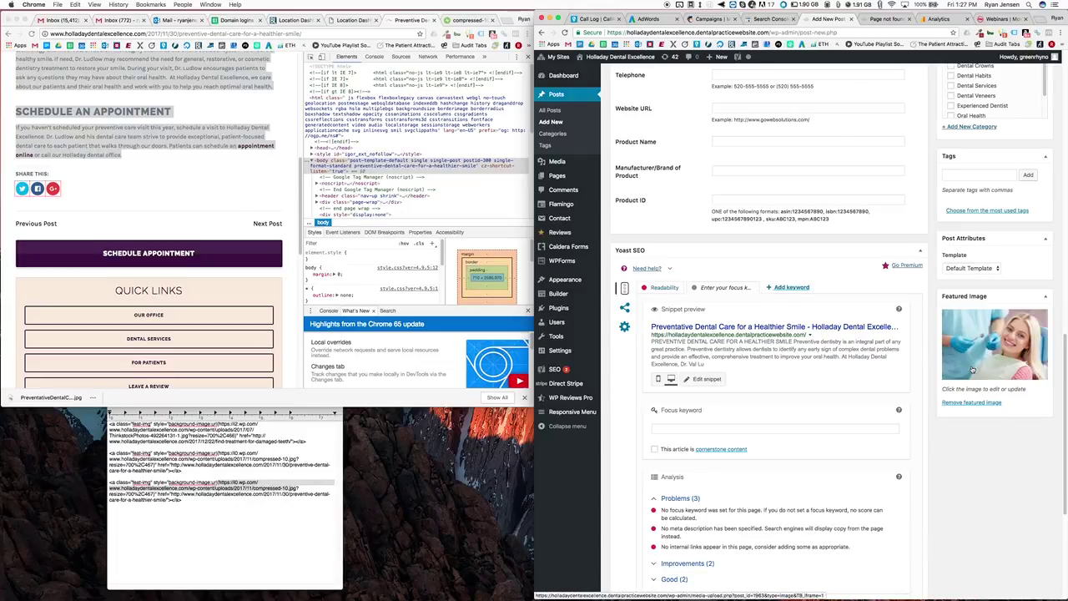
- Try twice to format the "SCHEDULE AN APPOINTMENT" line as Heading 3, undoing the change each time
{"action": "scroll", "coordinate": [953, 465], "scroll_direction": "up", "scroll_amount": 15}
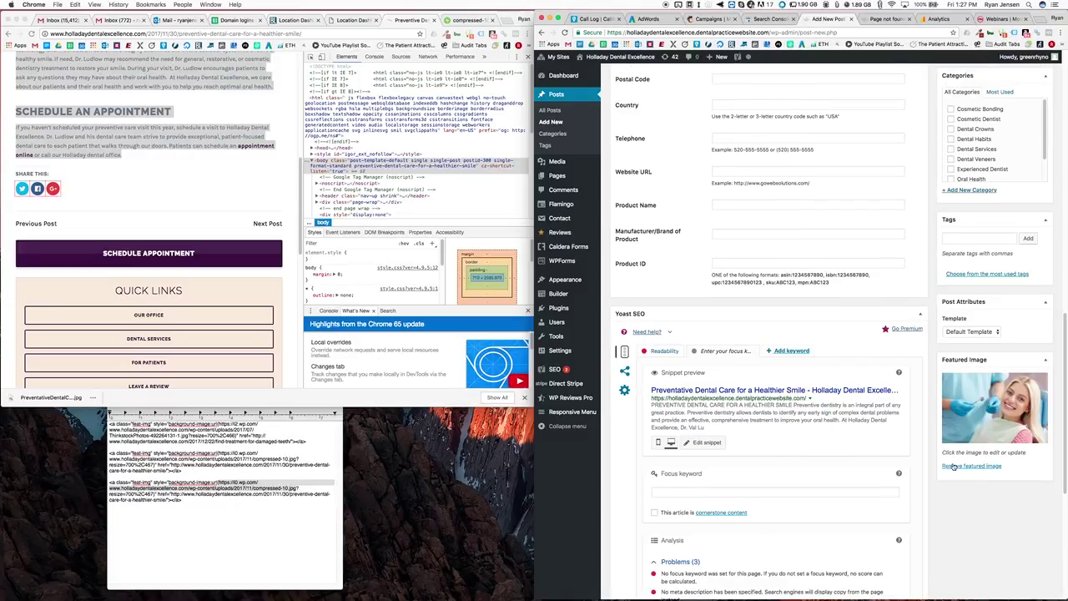
{"action": "scroll", "coordinate": [953, 466], "scroll_direction": "up", "scroll_amount": 5}
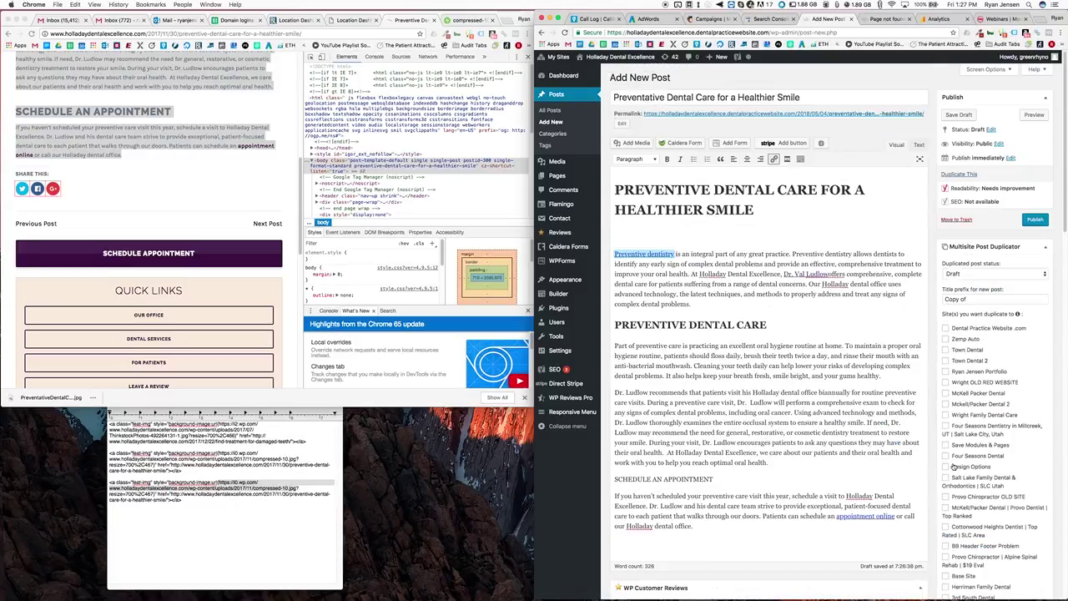
{"action": "triple_click", "coordinate": [683, 478]}
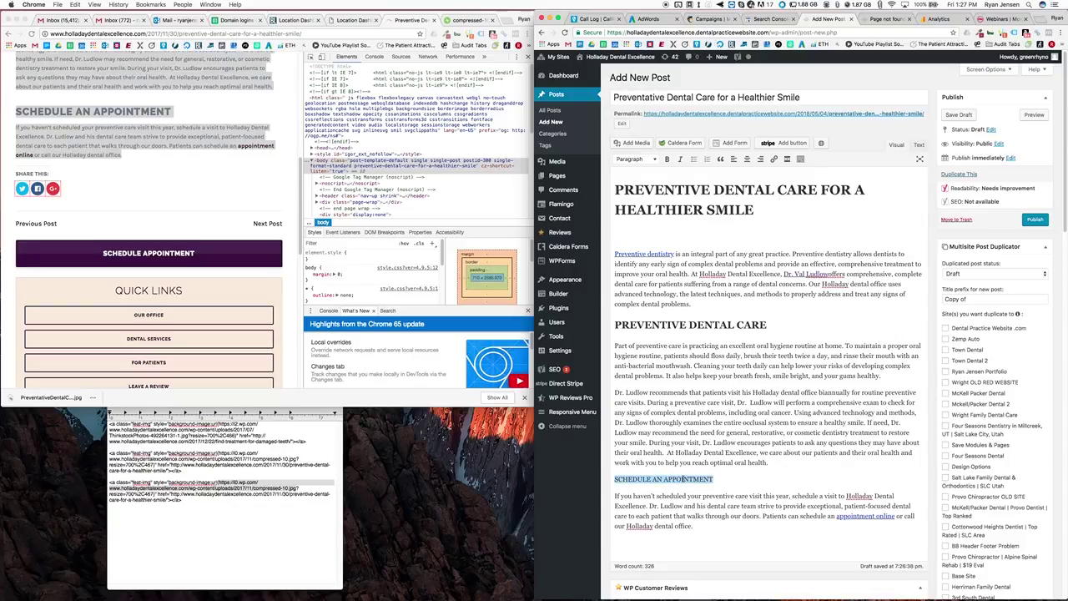
{"action": "left_click", "coordinate": [653, 160]}
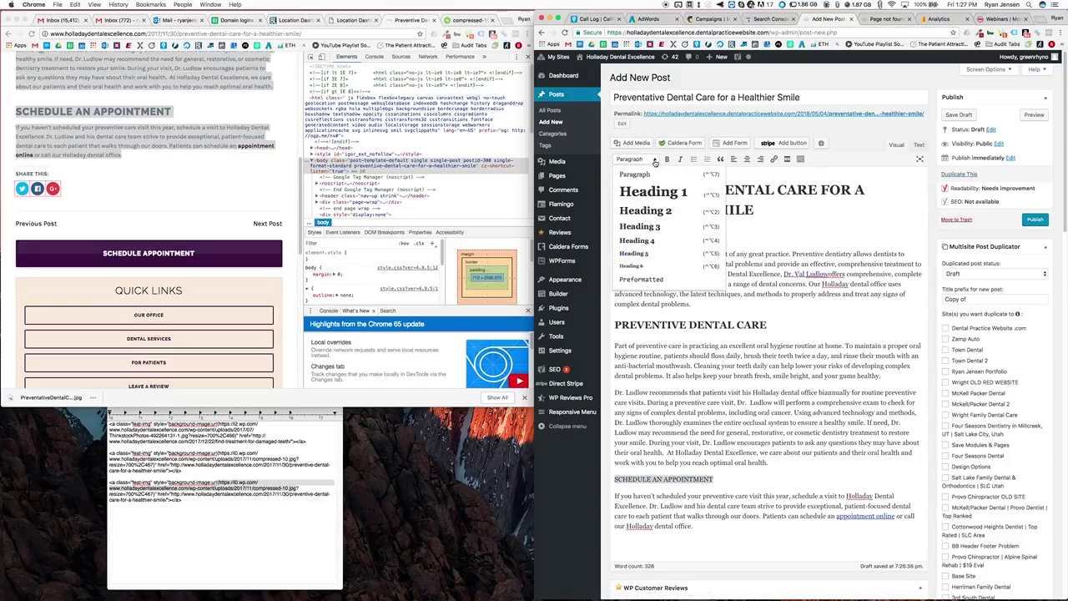
{"action": "left_click", "coordinate": [659, 227]}
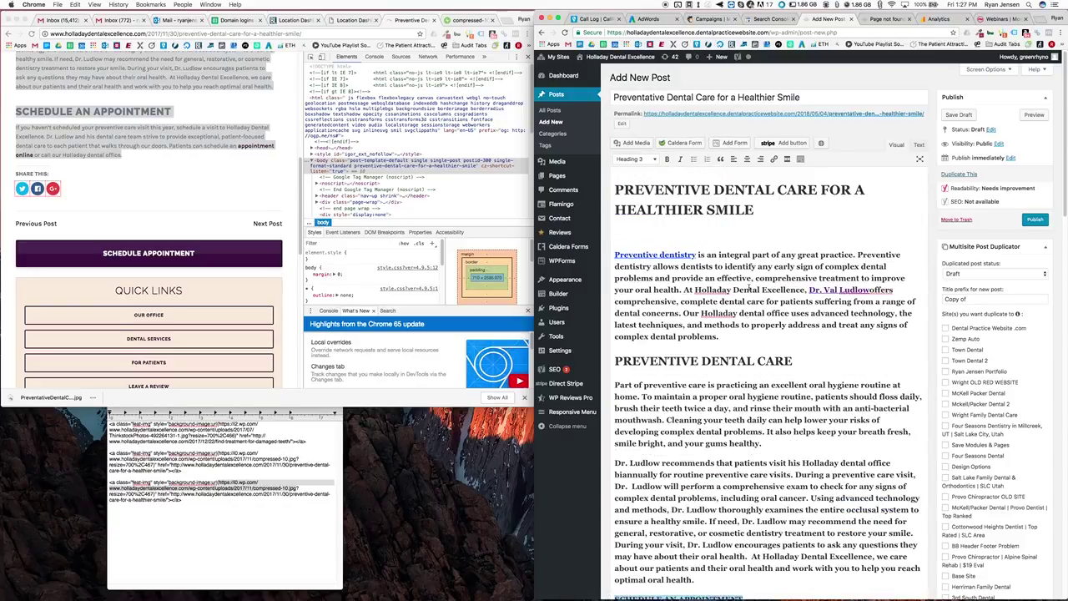
{"action": "key", "text": "super+z"}
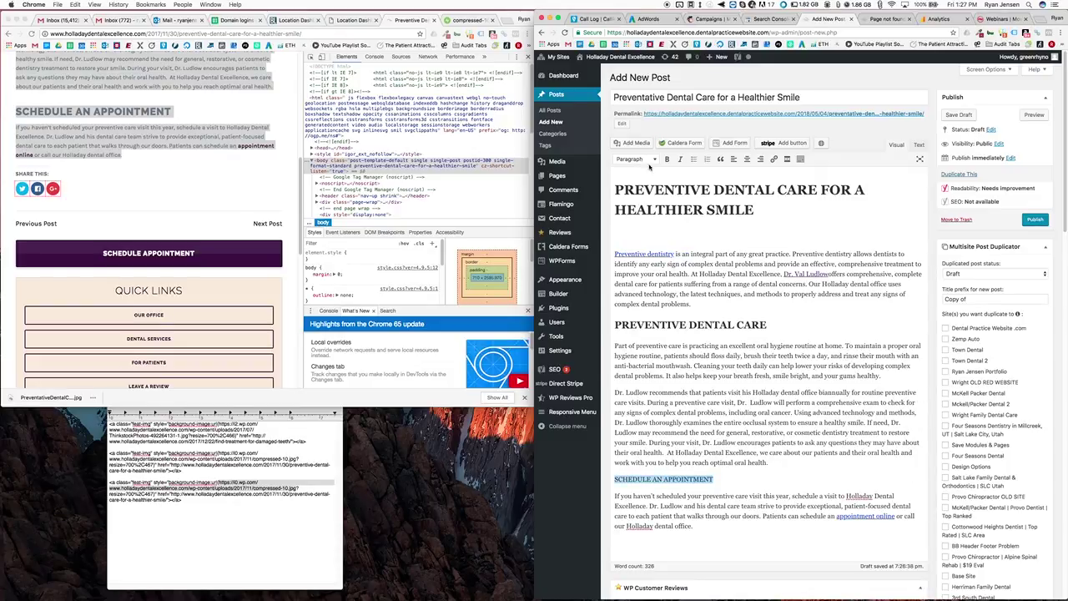
{"action": "left_click", "coordinate": [650, 159]}
{"action": "left_click", "coordinate": [642, 227]}
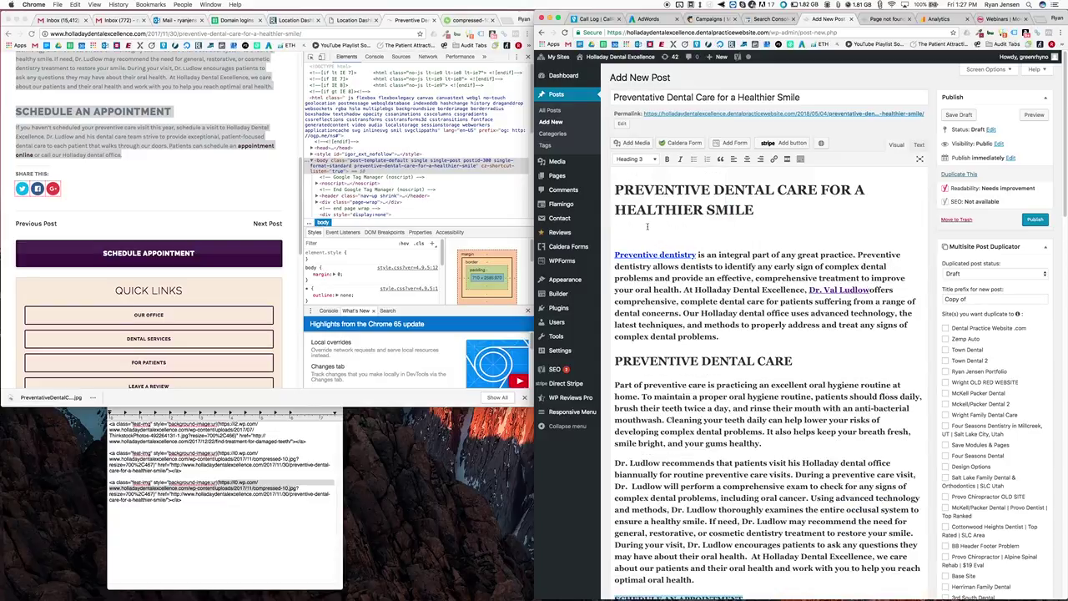
{"action": "key", "text": "super+z"}
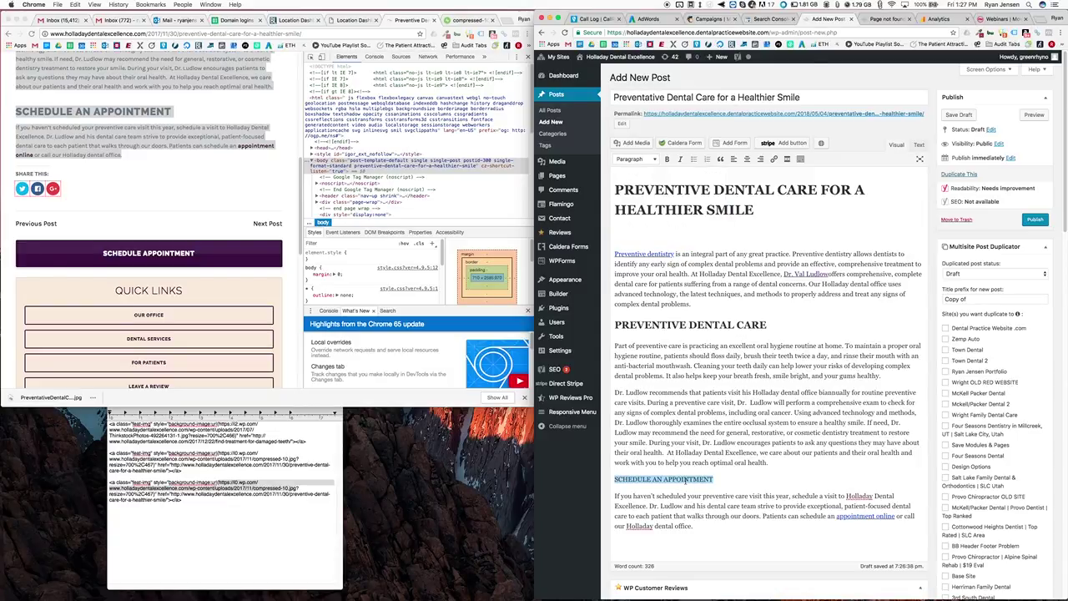
- Delete the pasted "SCHEDULE AN APPOINTMENT" line and retype it as a separate paragraph above the closing text
{"action": "key", "text": "BackSpace"}
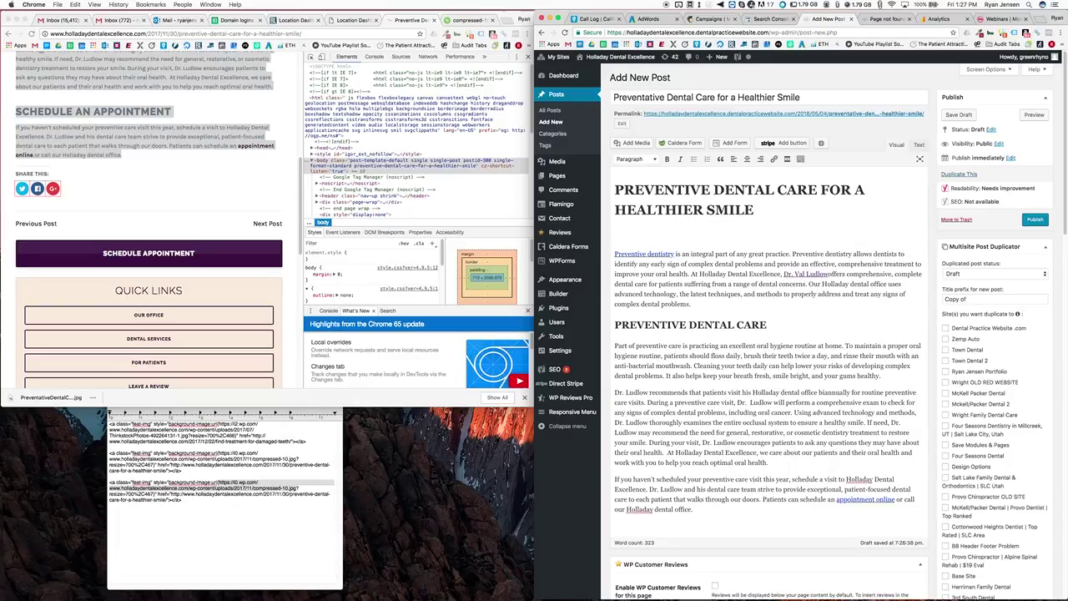
{"action": "key", "text": "Return"}
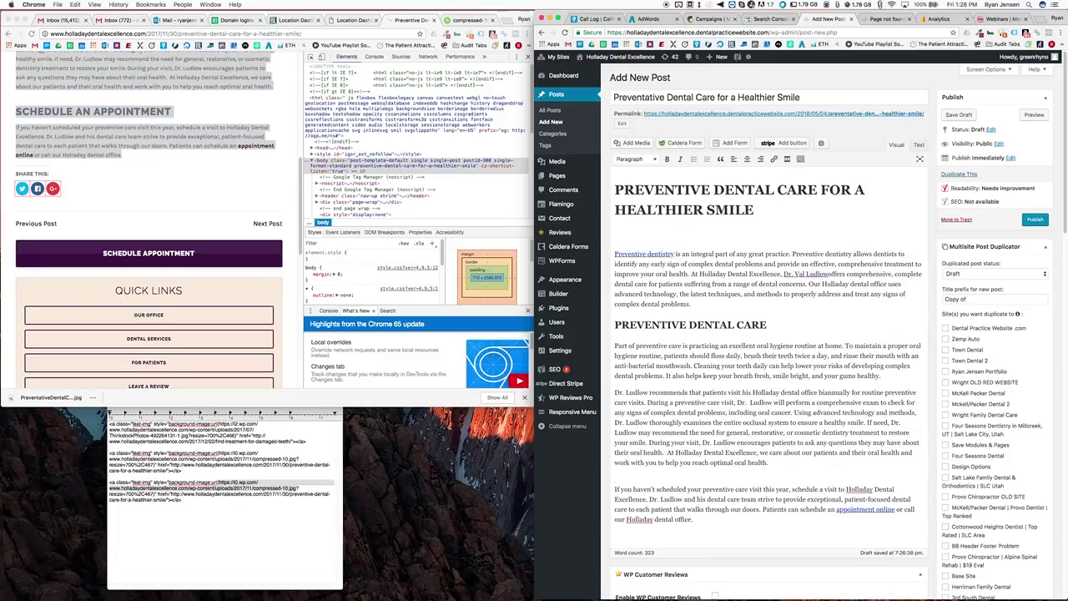
{"action": "left_click", "coordinate": [615, 462]}
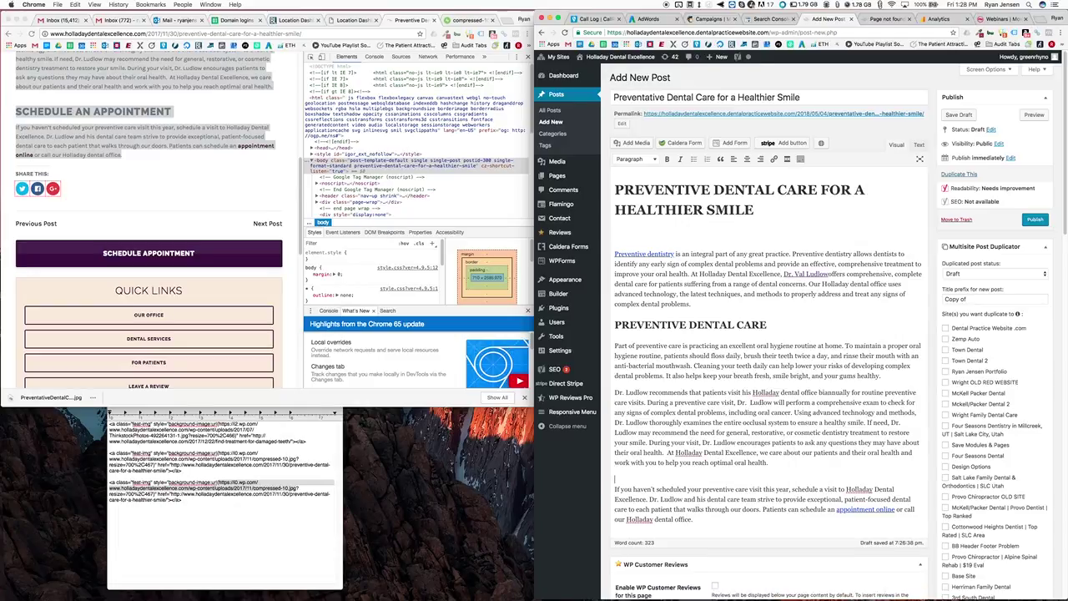
{"action": "type", "text": "SCHEDULE AN APPOINTMENT"}
{"action": "key", "text": "Return"}
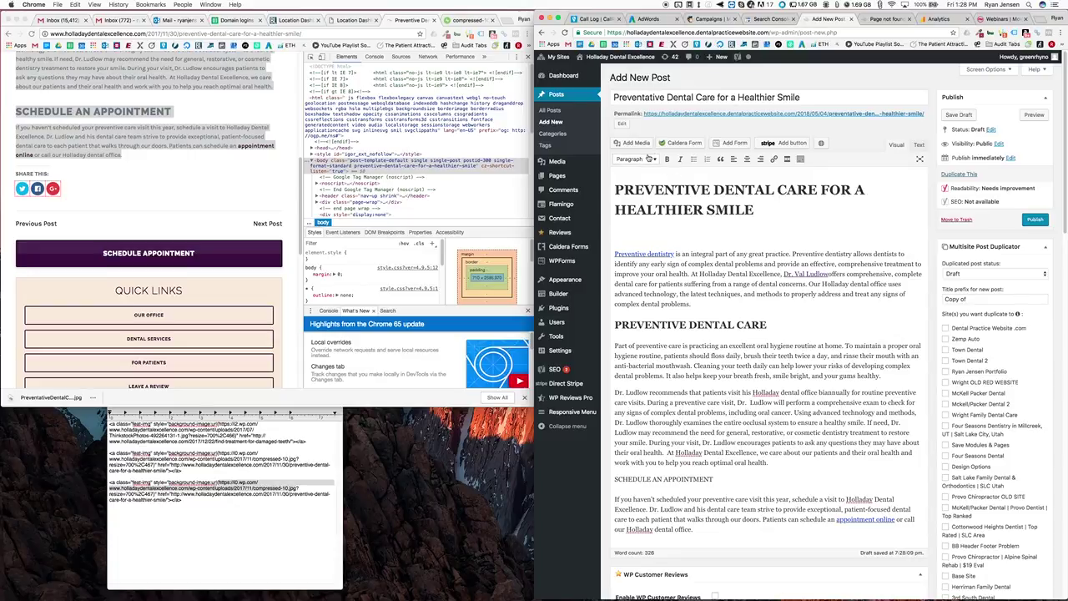
- Format the retyped "SCHEDULE AN APPOINTMENT" line as Heading 3 and remove the empty line below it
{"action": "left_click", "coordinate": [644, 158]}
{"action": "left_click", "coordinate": [652, 223]}
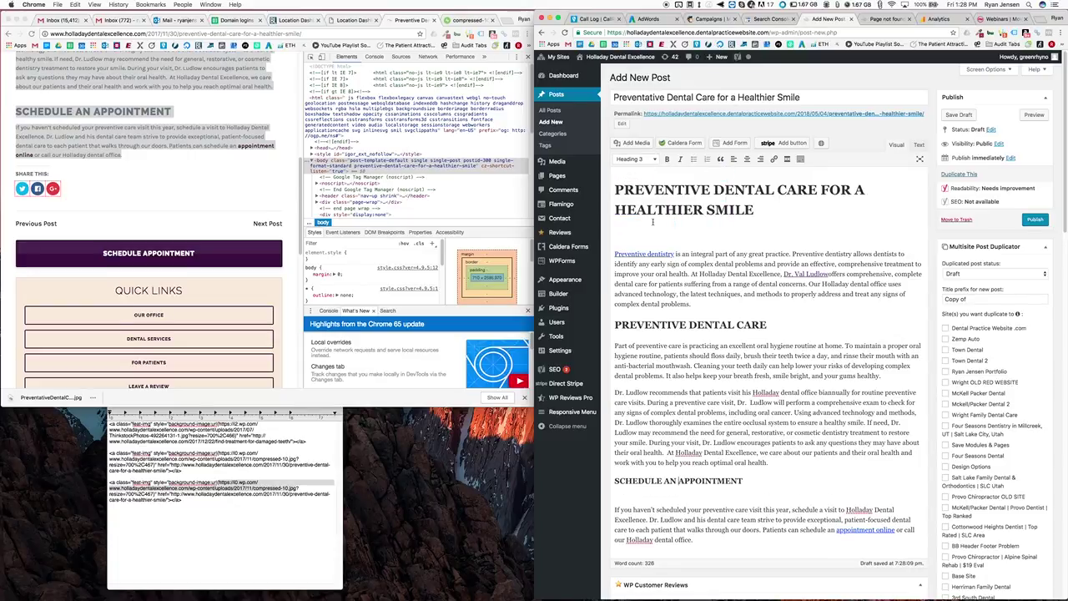
{"action": "left_click", "coordinate": [651, 501]}
{"action": "key", "text": "BackSpace"}
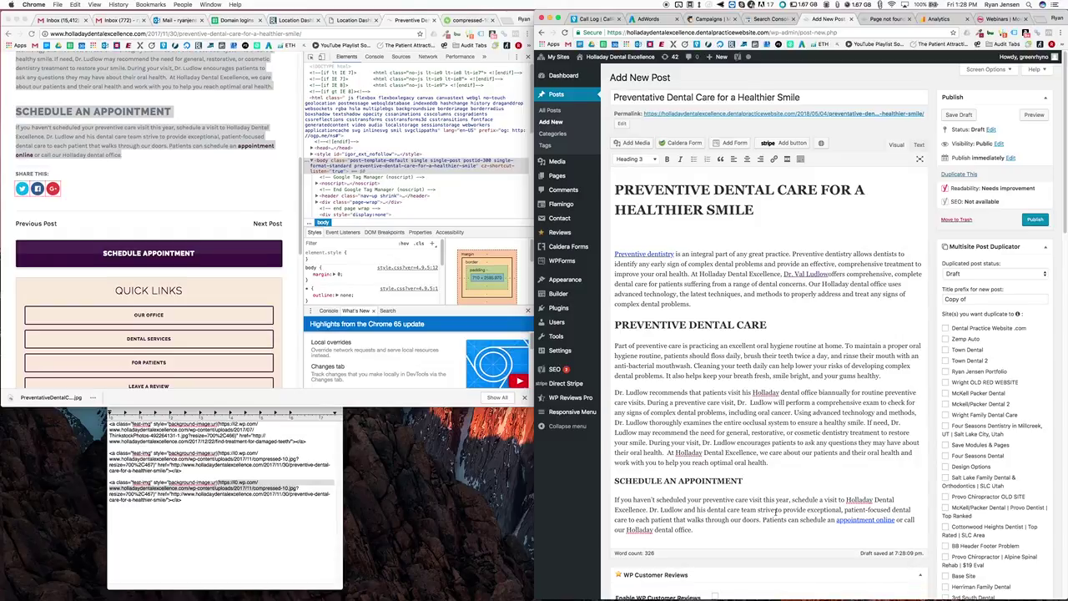
- Edit the "Preventive dentistry" link in the opening paragraph and search the site's pages for "Preventative" as its target
{"action": "right_click", "coordinate": [654, 254]}
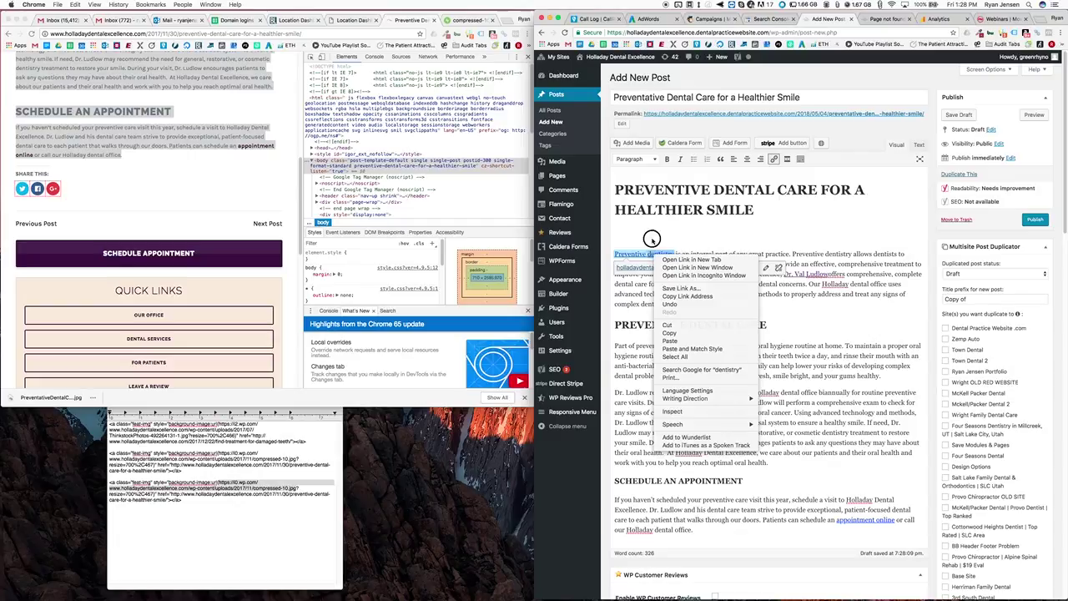
{"action": "key", "text": "Escape"}
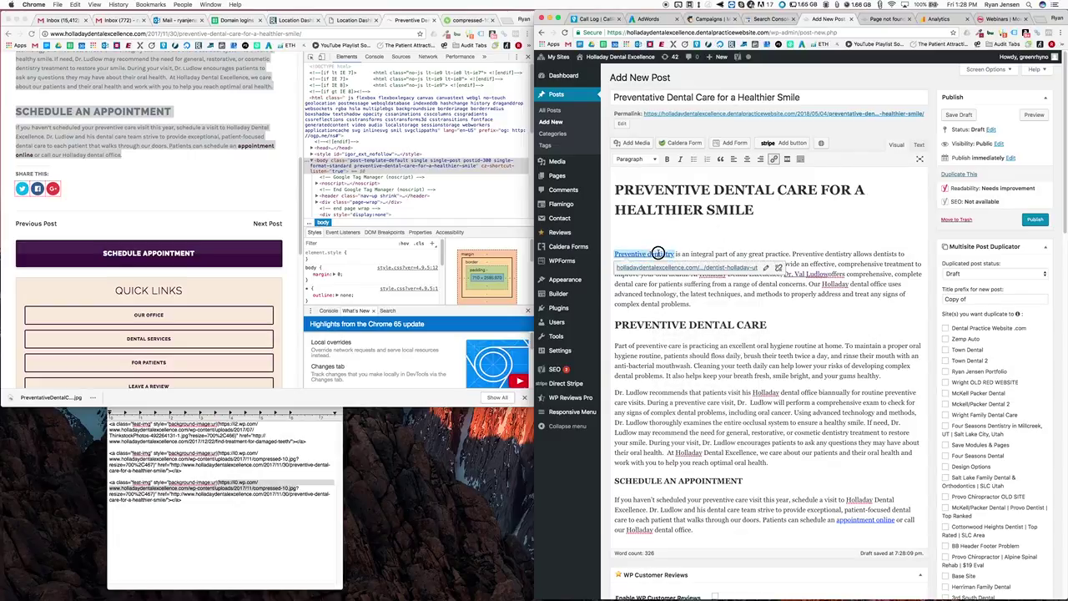
{"action": "left_click", "coordinate": [765, 267]}
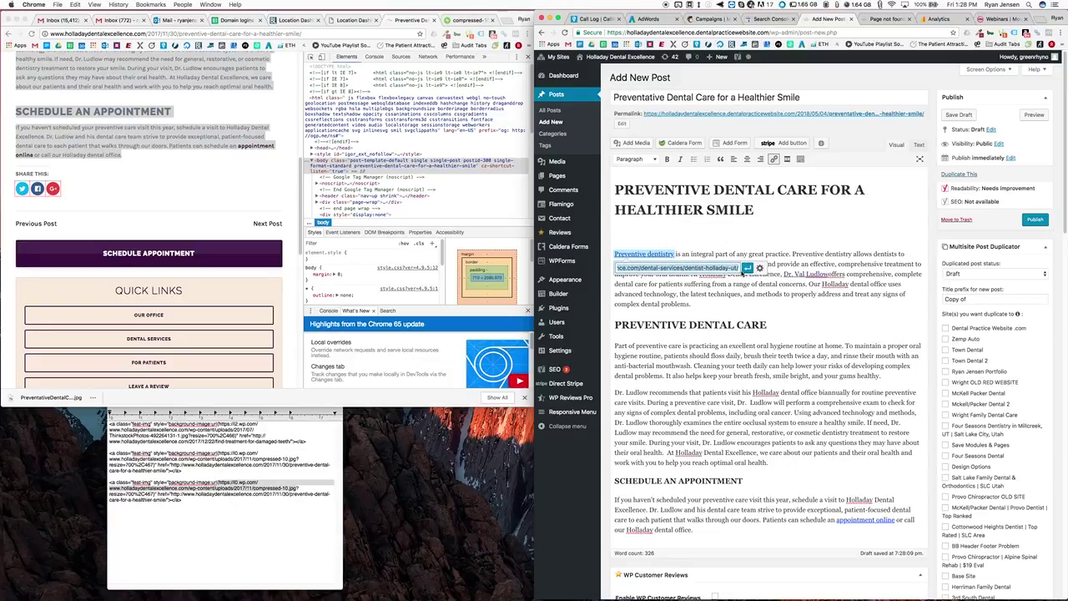
{"action": "type", "text": "PREV"}
{"action": "key", "text": "BackSpace"}
{"action": "key", "text": "BackSpace"}
{"action": "key", "text": "BackSpace"}
{"action": "type", "text": "reventative"}
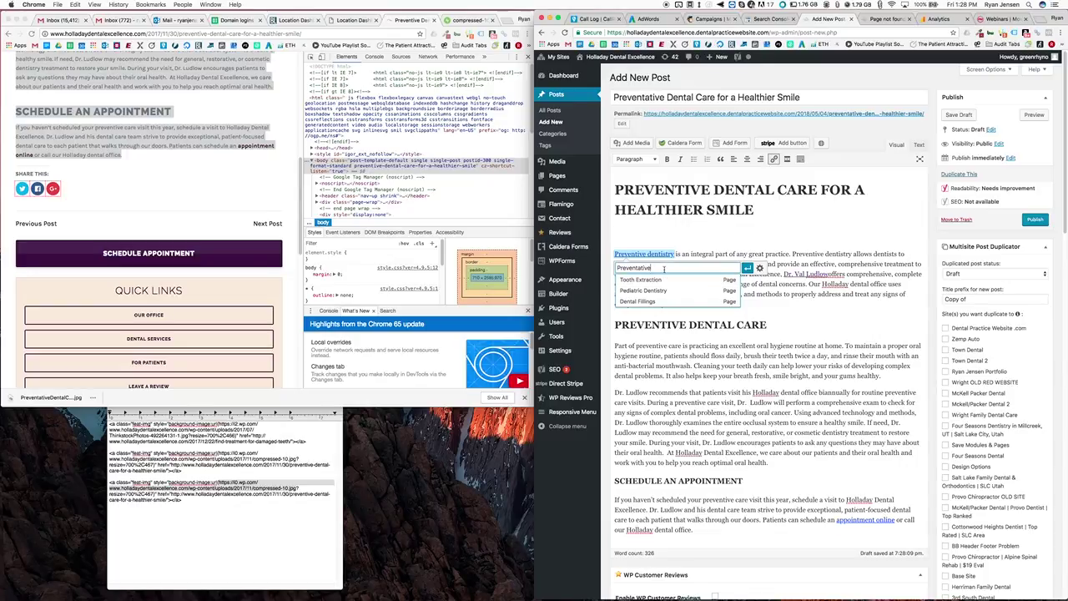
- Open the new site's home page, holladaydentalexcellence.dentalpracticewebsite.com, in a new tab of the old blog's browser window
{"action": "left_click", "coordinate": [511, 18]}
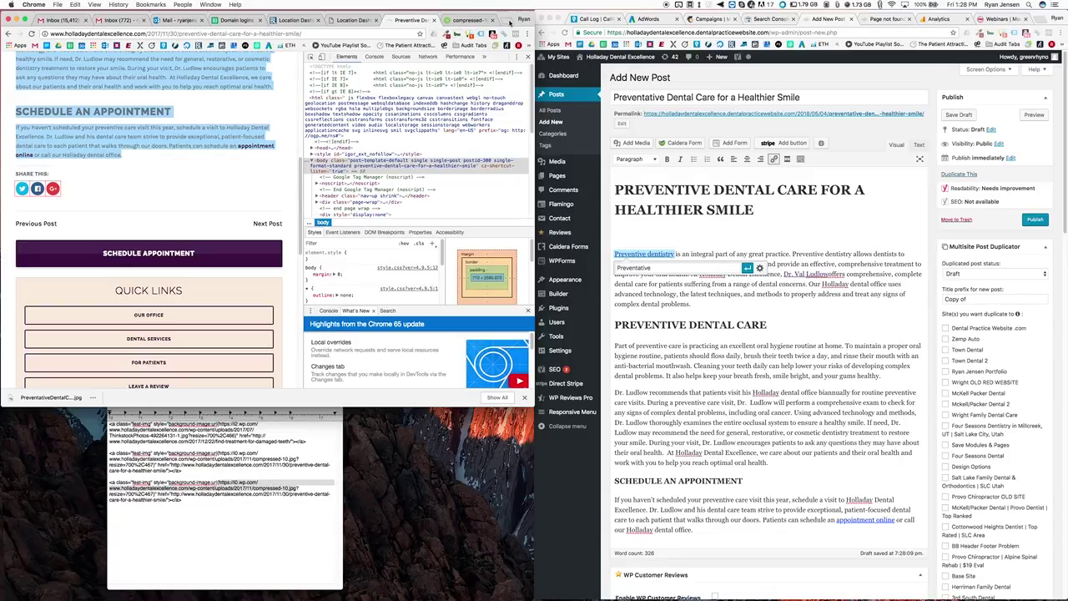
{"action": "left_click", "coordinate": [504, 19]}
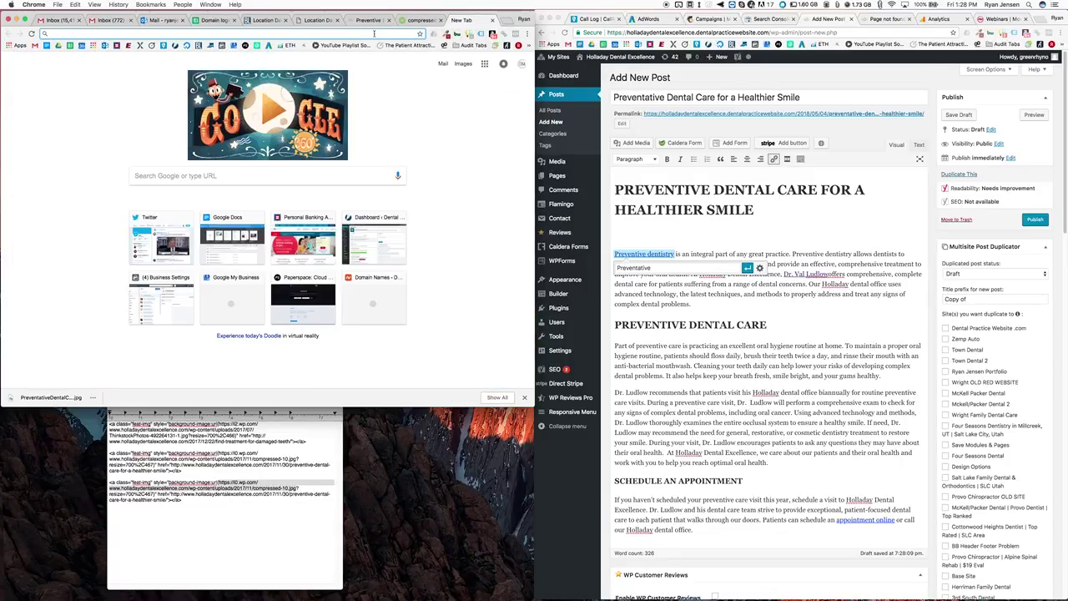
{"action": "type", "text": "holladaydentalexcellence.dentalpracticewebsite.com"}
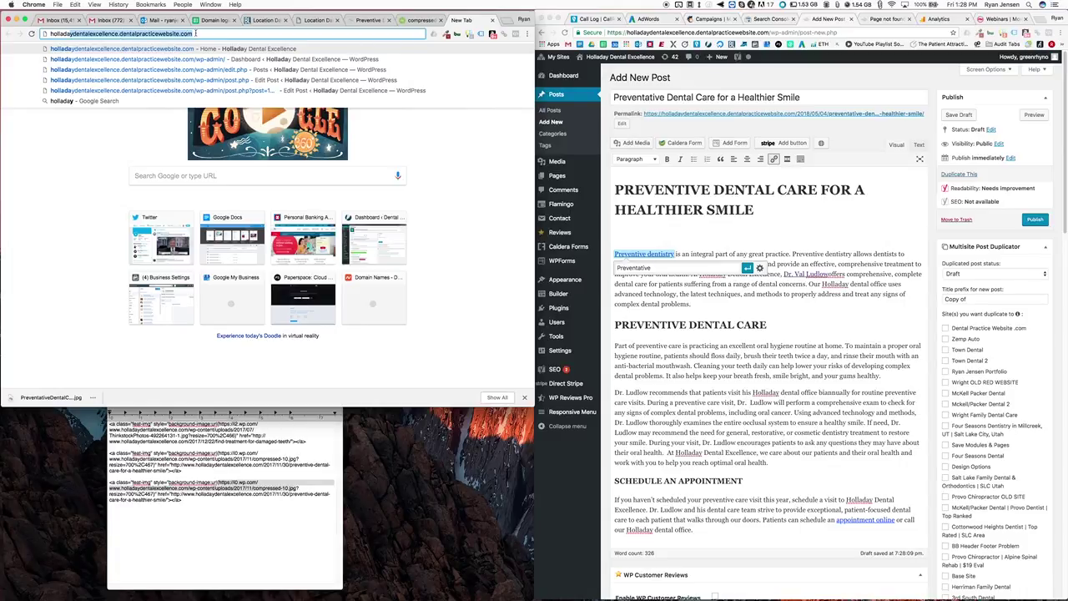
{"action": "key", "text": "Right"}
{"action": "key", "text": "Return"}
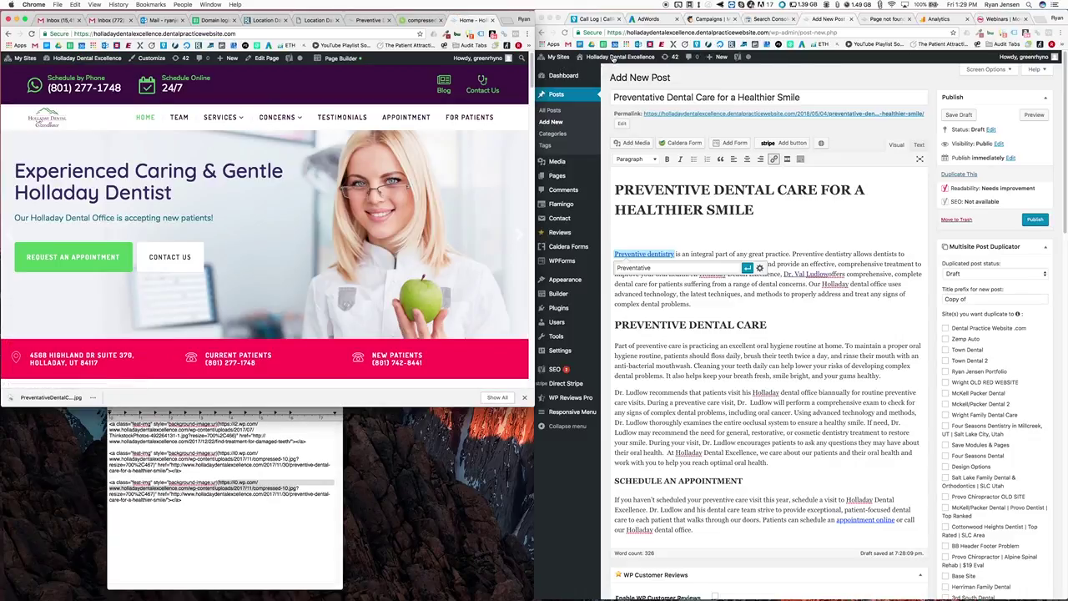
- Open the live site from the post editor in a separate tab, place it in the other browser window and check its Services entries
{"action": "left_click", "coordinate": [614, 58]}
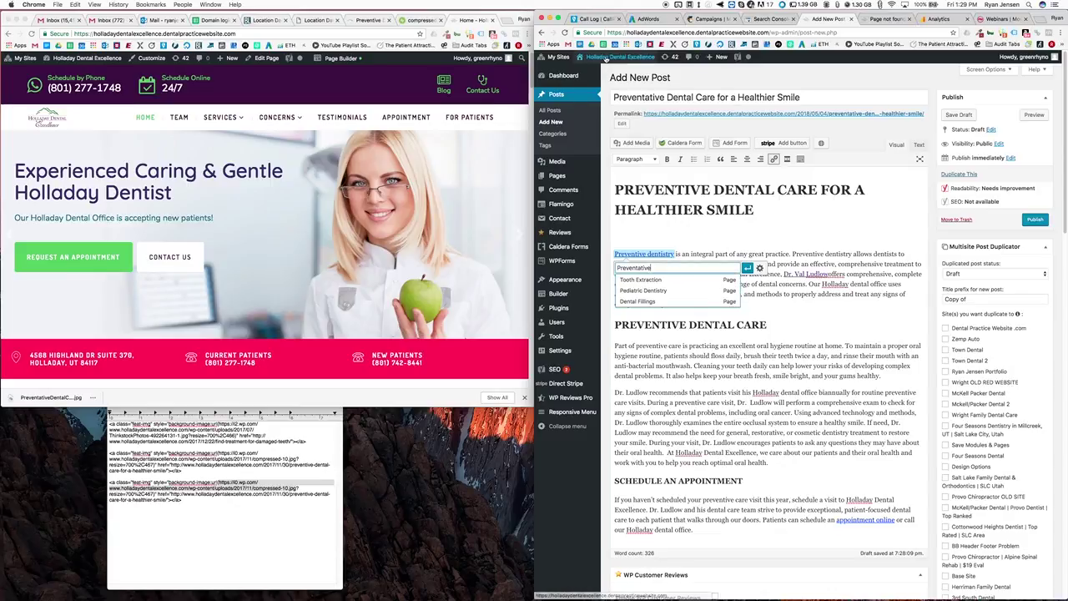
{"action": "mouse_move", "coordinate": [614, 57]}
{"action": "right_click", "coordinate": [592, 72]}
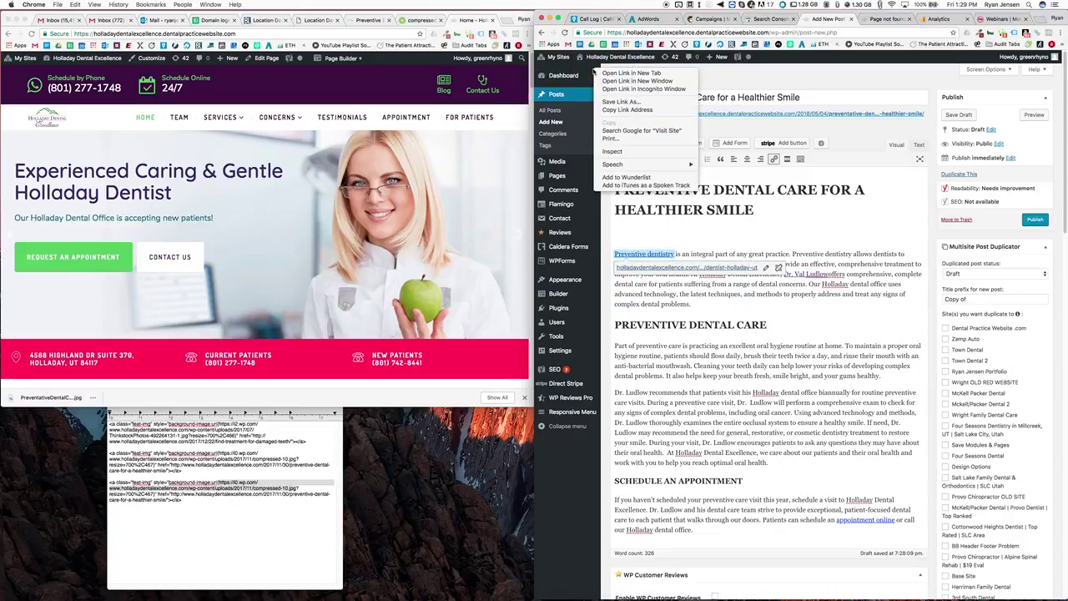
{"action": "left_click", "coordinate": [643, 73]}
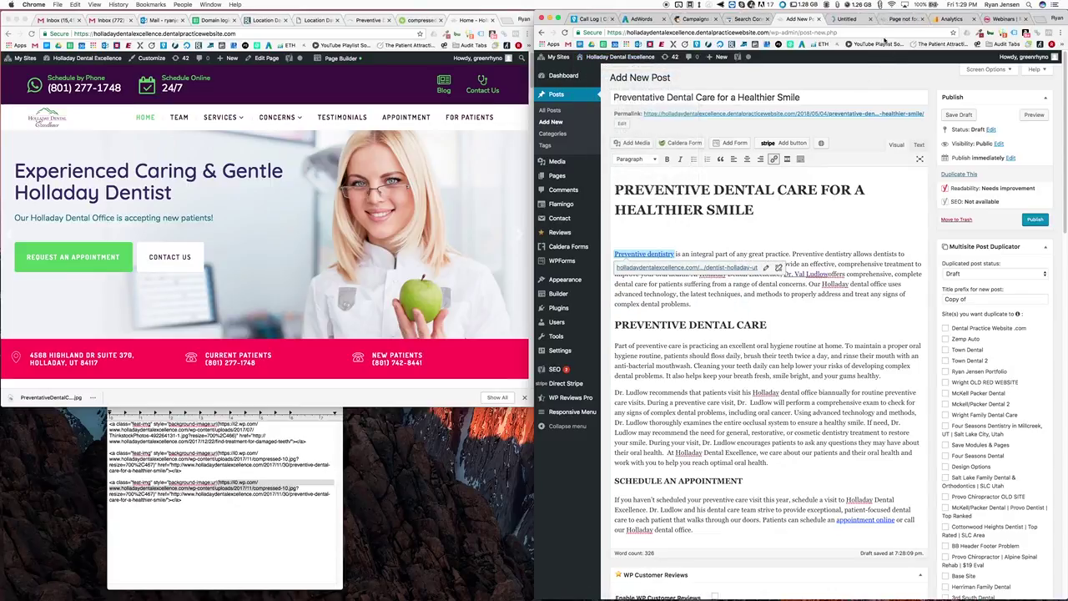
{"action": "left_click_drag", "start_coordinate": [535, 52], "coordinate": [501, 25]}
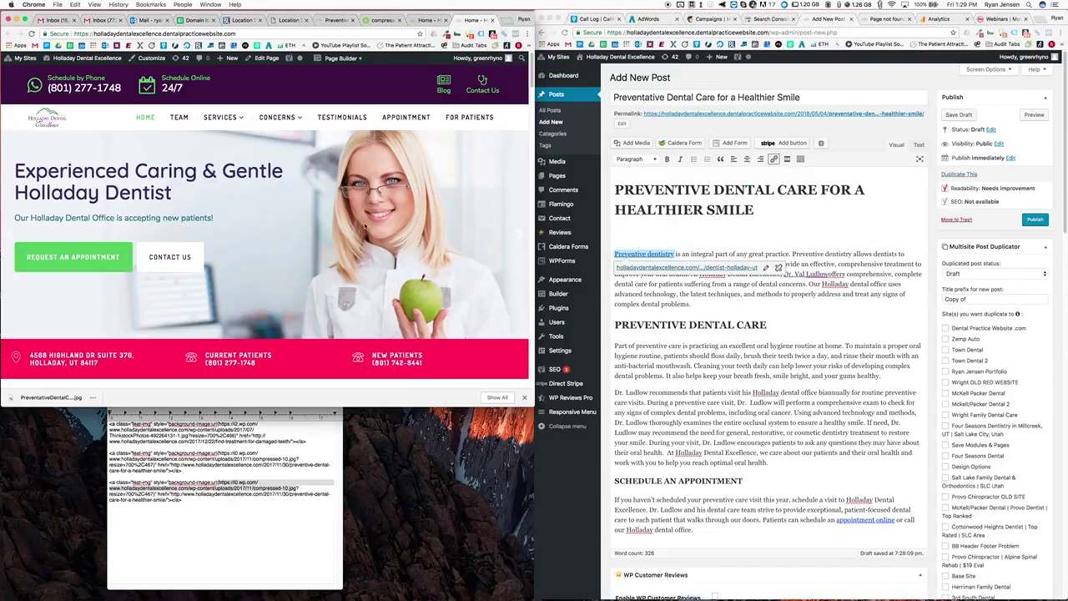
{"action": "mouse_move", "coordinate": [222, 118]}
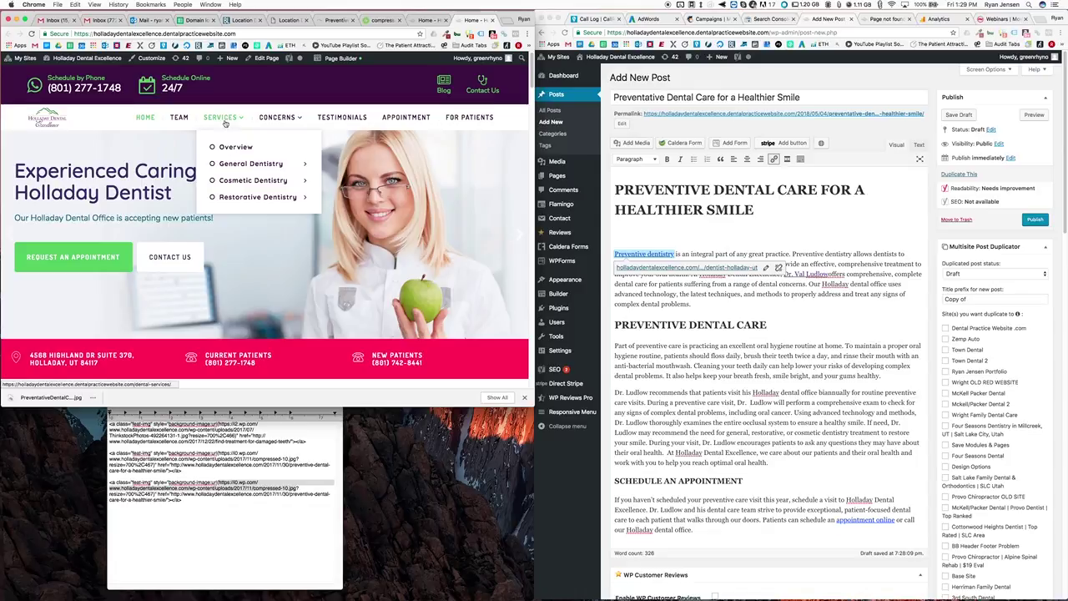
{"action": "mouse_move", "coordinate": [240, 180]}
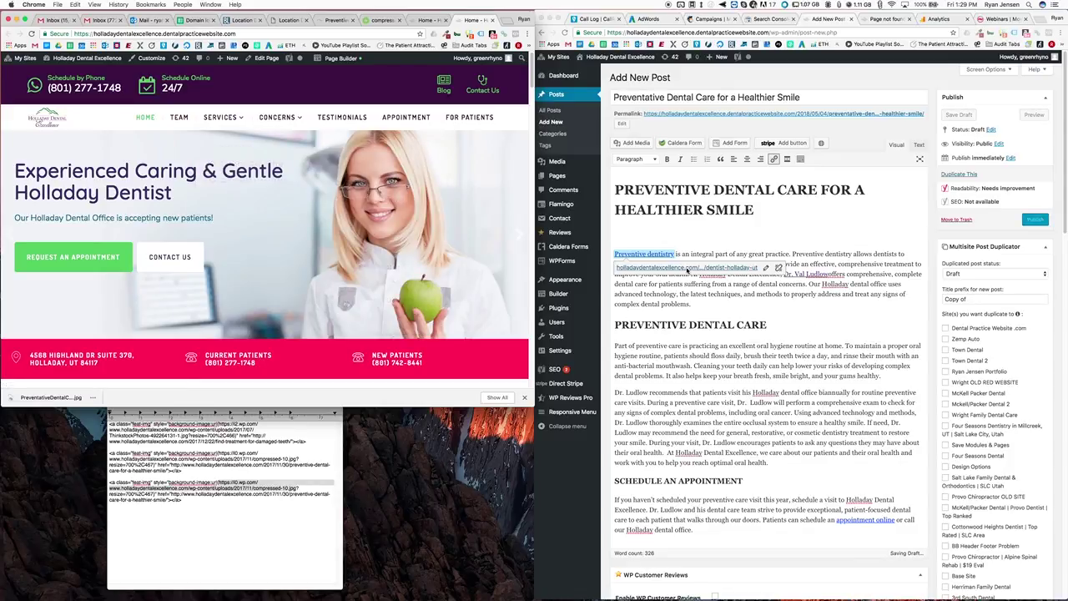
- Point the "Preventive dentistry" link to the new site's General Dentistry page
{"action": "left_click", "coordinate": [765, 267]}
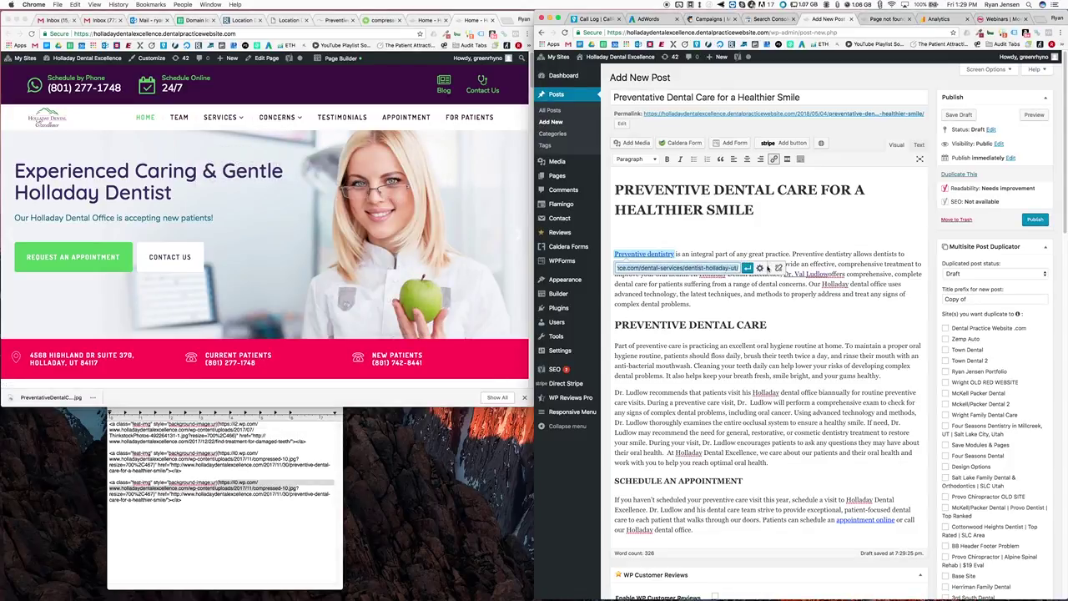
{"action": "type", "text": "general"}
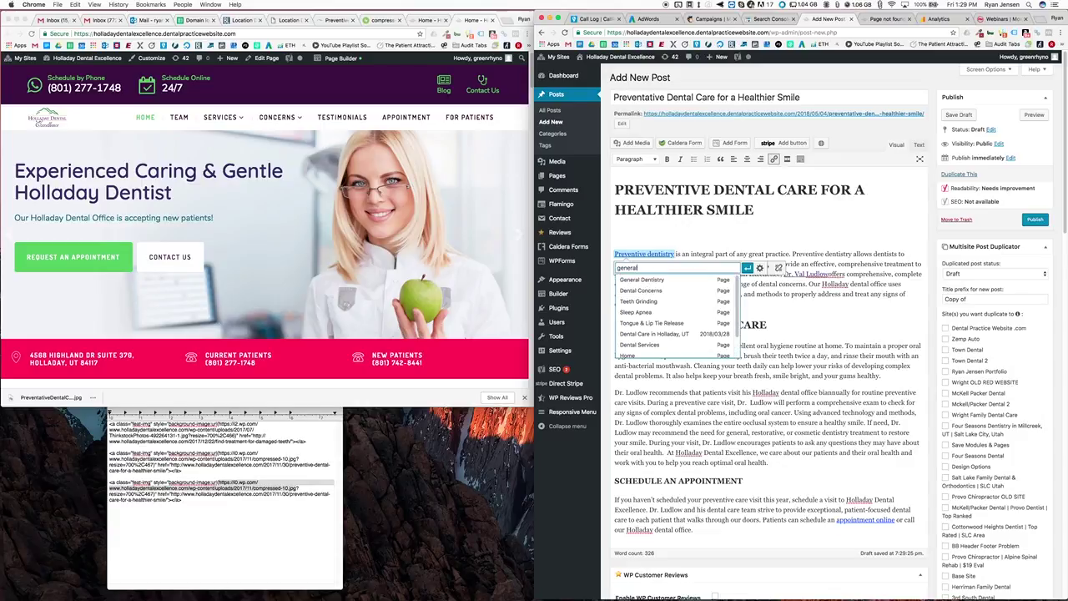
{"action": "left_click", "coordinate": [668, 282]}
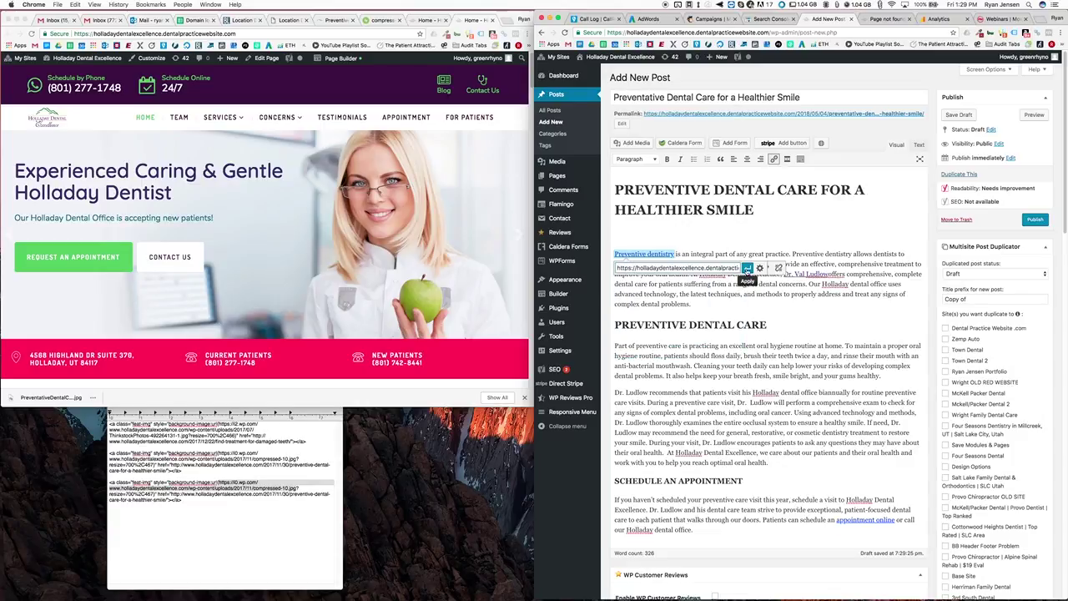
{"action": "left_click", "coordinate": [748, 269]}
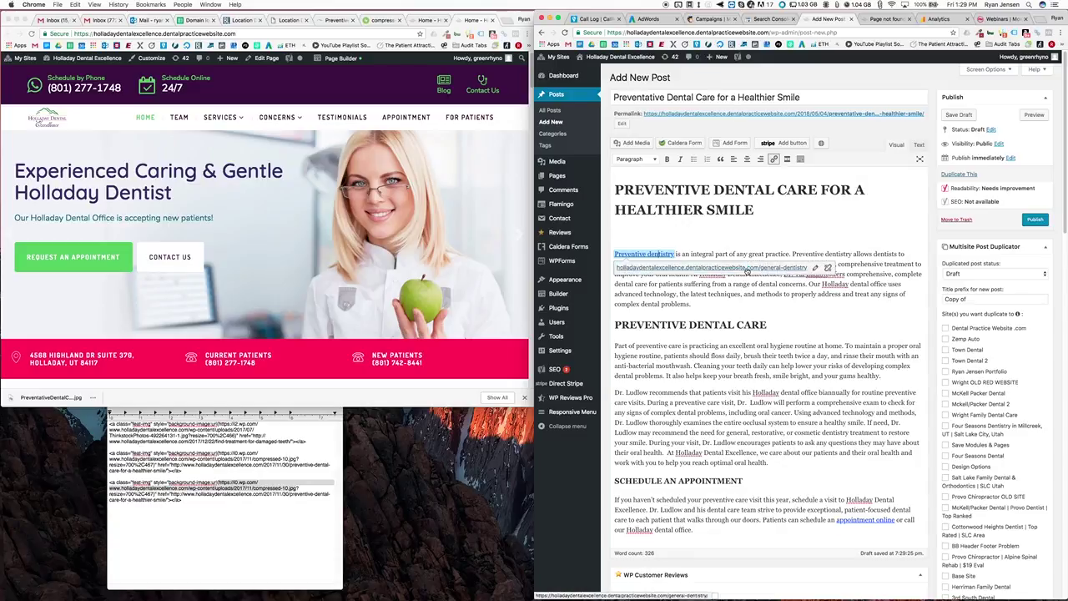
{"action": "left_click", "coordinate": [822, 316]}
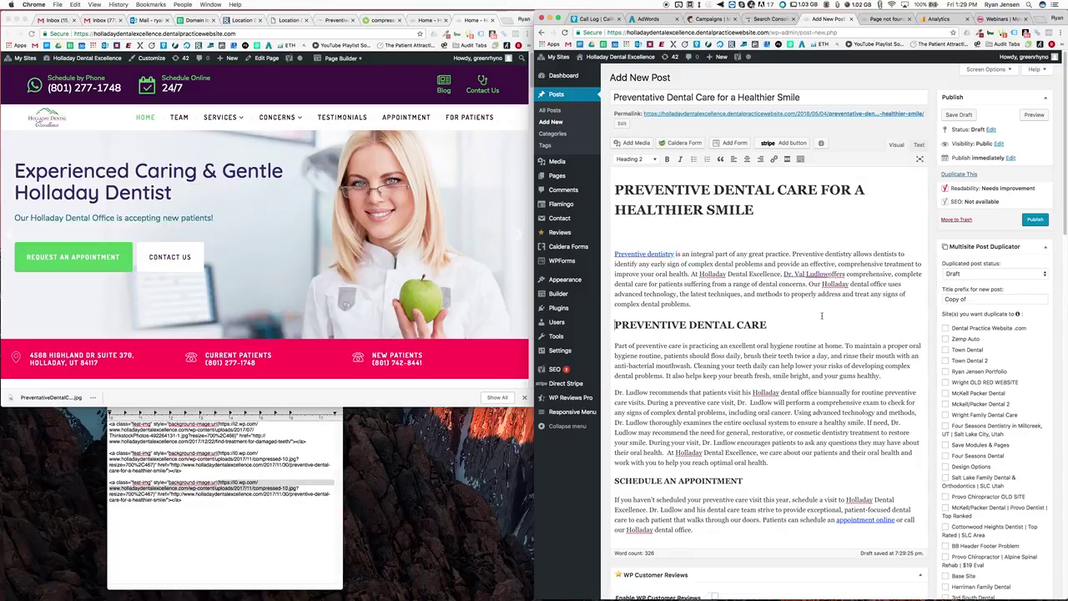
- Insert a space after the dentist's linked name in the opening paragraph and search for the dentist's surname as its link target
{"action": "left_click", "coordinate": [832, 274]}
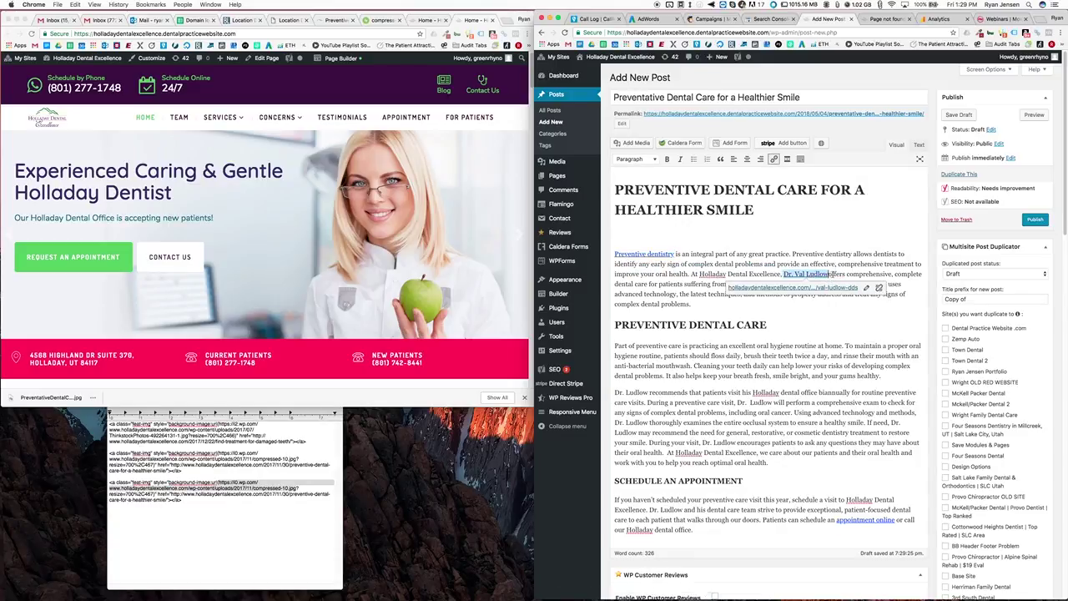
{"action": "left_click", "coordinate": [831, 275]}
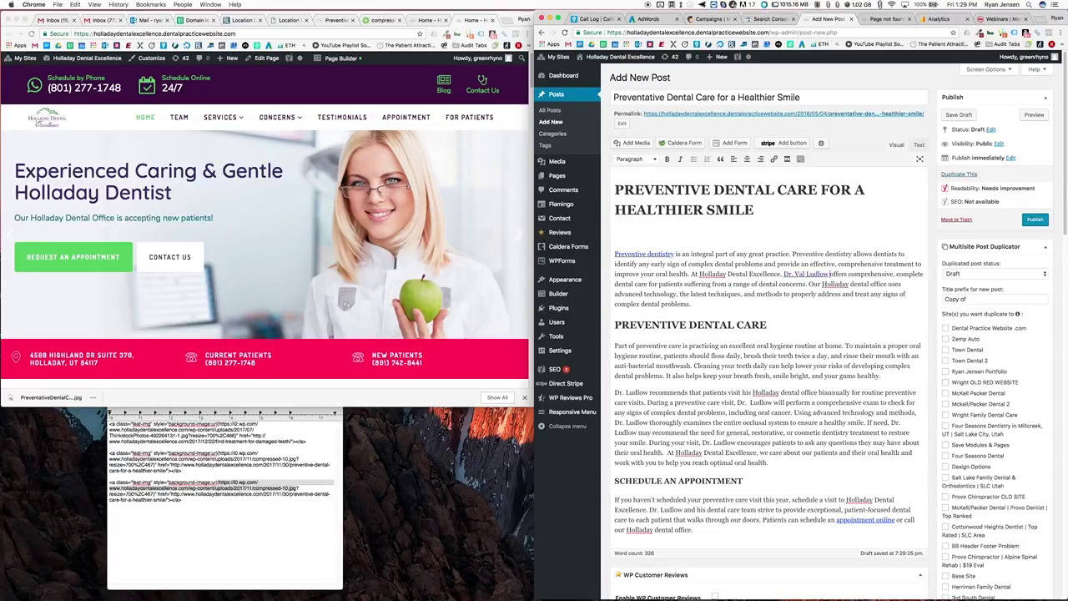
{"action": "left_click", "coordinate": [812, 273]}
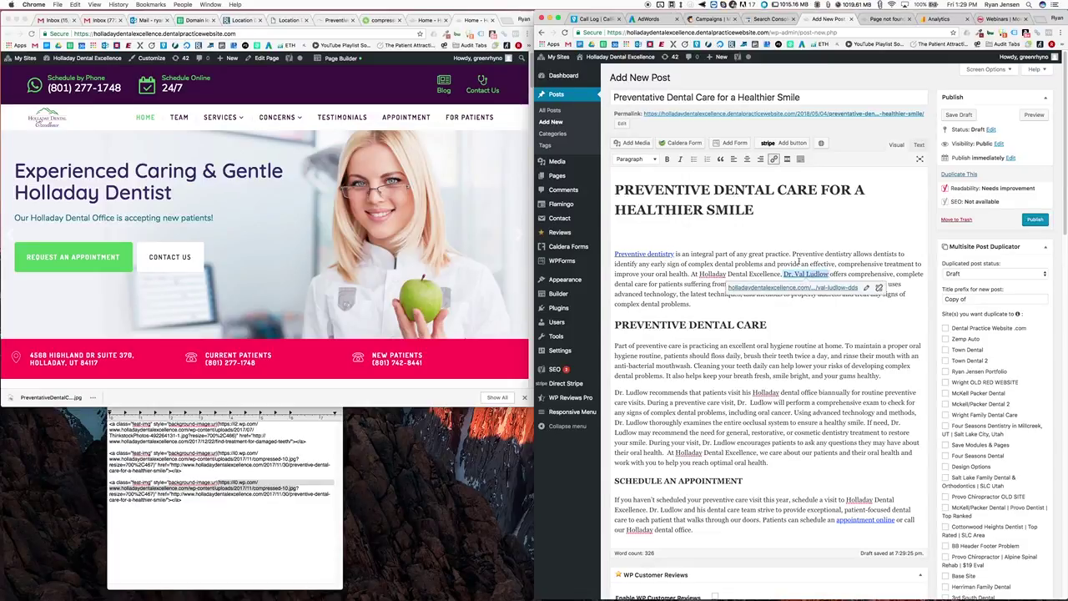
{"action": "left_click", "coordinate": [866, 287]}
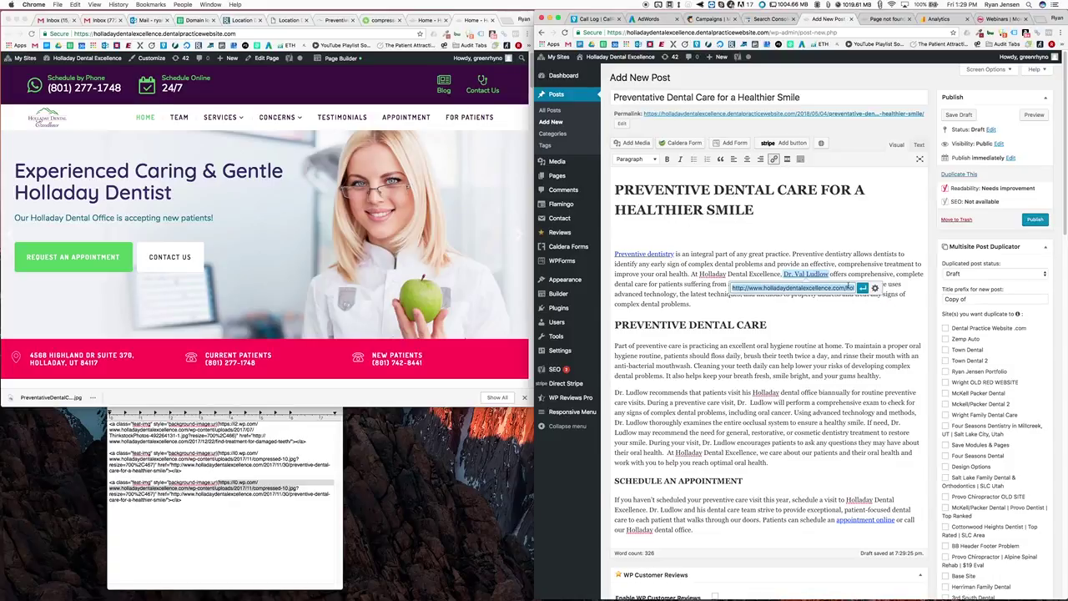
{"action": "type", "text": "ludlow"}
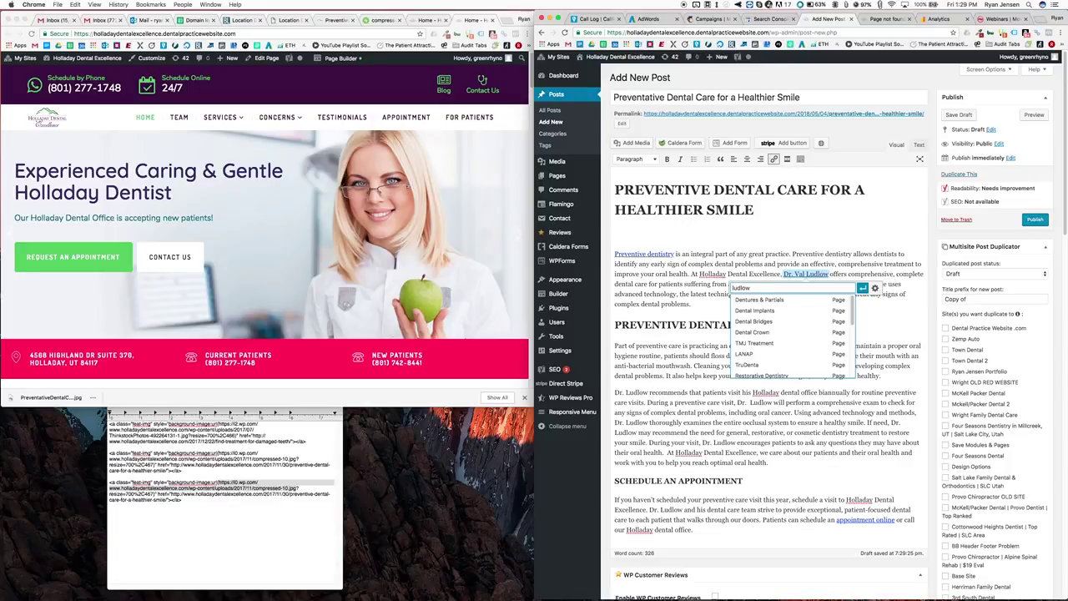
- Open the new site's Team page, examine the dentist's profile and its "Learn more" section, and reload the page
{"action": "left_click", "coordinate": [183, 119]}
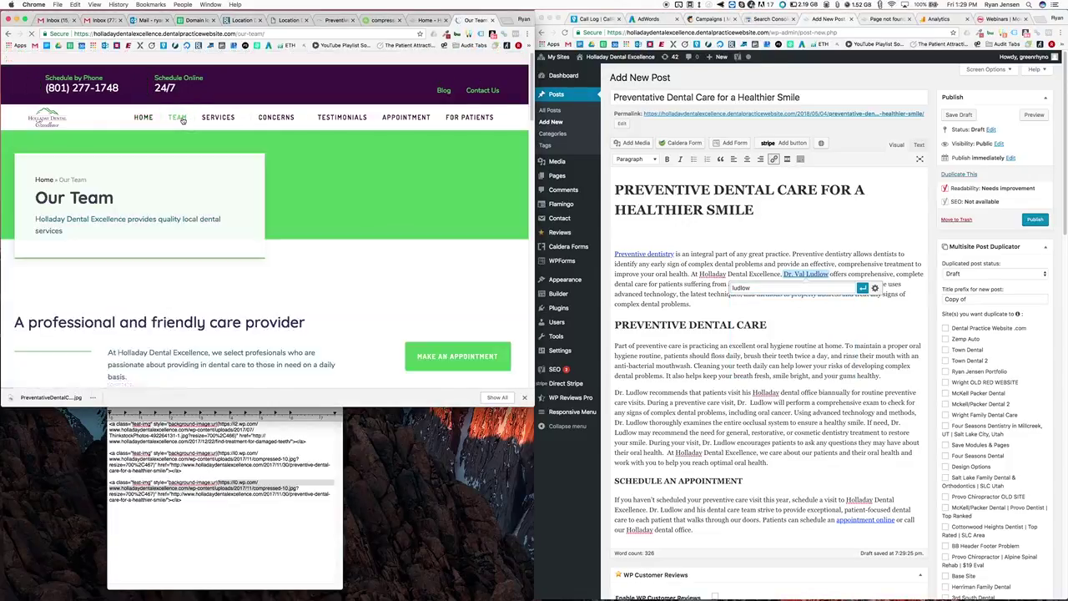
{"action": "scroll", "coordinate": [219, 313], "scroll_direction": "down", "scroll_amount": 6}
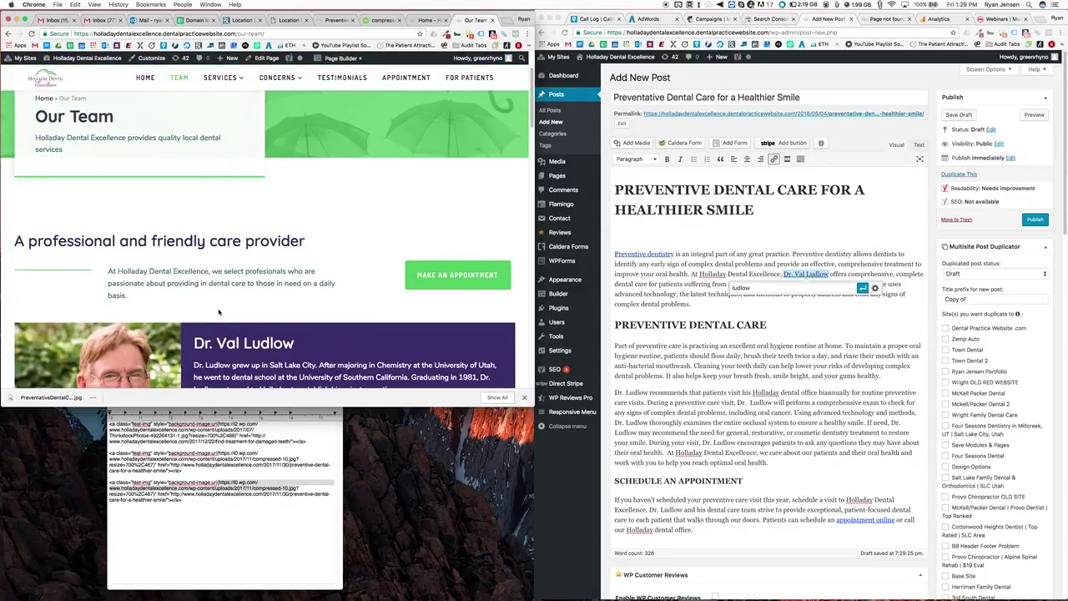
{"action": "scroll", "coordinate": [246, 333], "scroll_direction": "down", "scroll_amount": 3}
{"action": "scroll", "coordinate": [246, 333], "scroll_direction": "up", "scroll_amount": 3}
{"action": "left_click", "coordinate": [253, 306]}
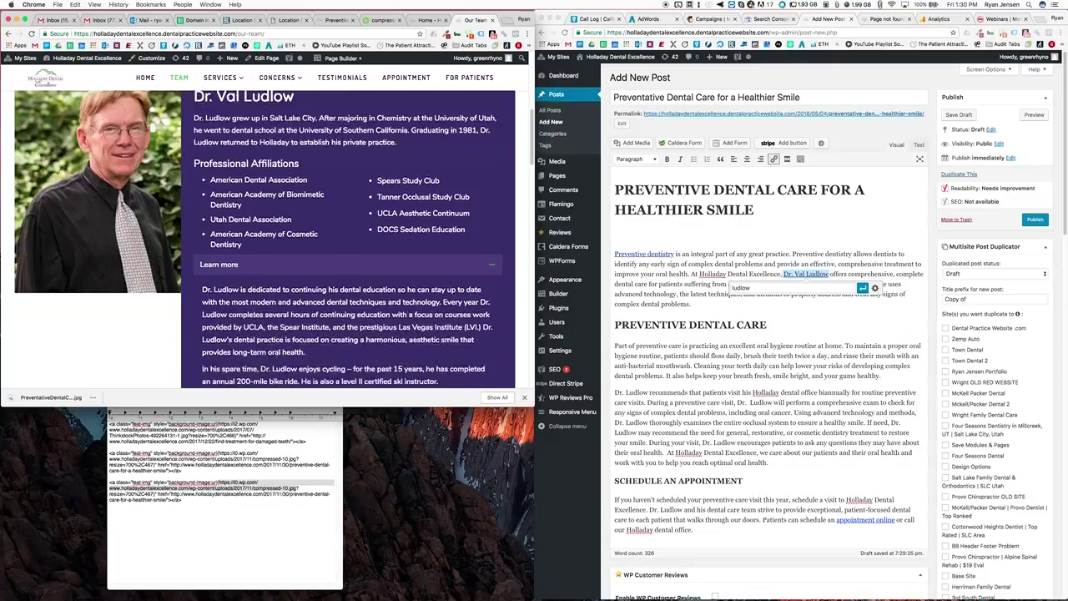
{"action": "scroll", "coordinate": [254, 314], "scroll_direction": "down", "scroll_amount": 1}
{"action": "scroll", "coordinate": [254, 313], "scroll_direction": "up", "scroll_amount": 1}
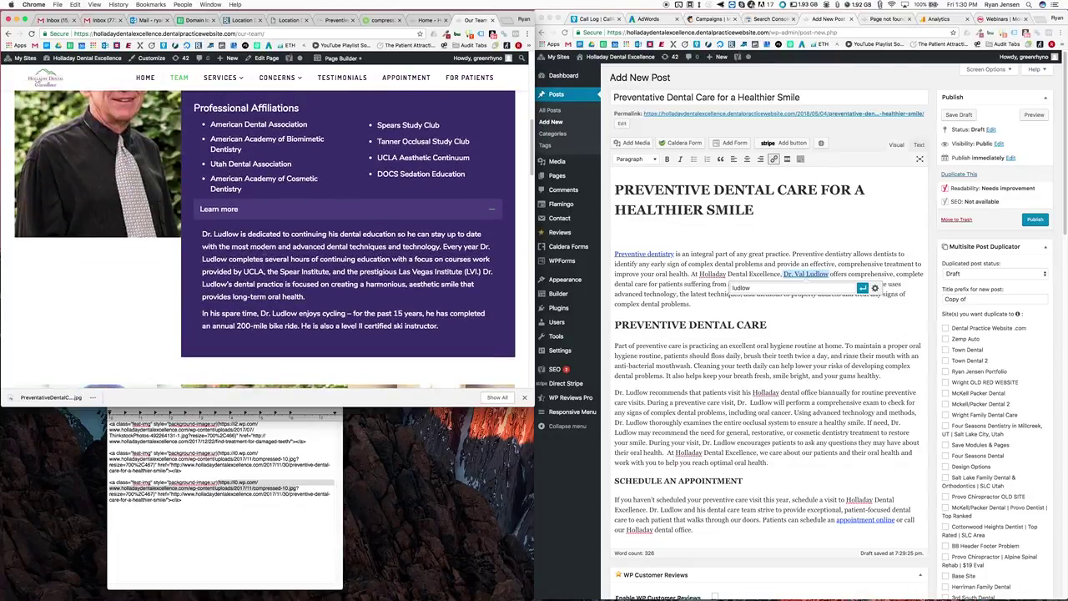
{"action": "right_click", "coordinate": [270, 206]}
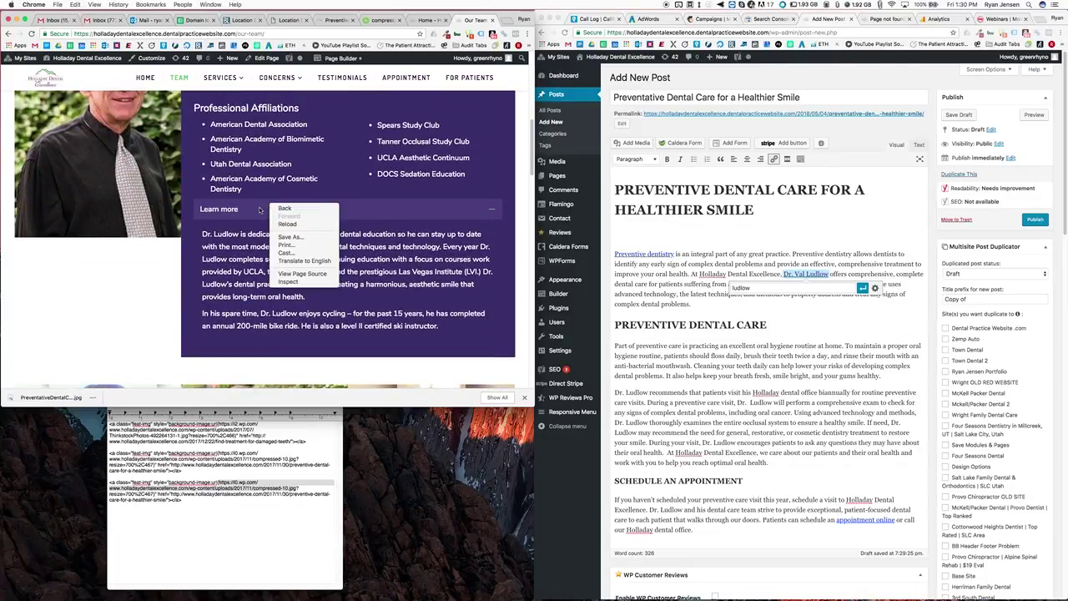
{"action": "left_click", "coordinate": [287, 224]}
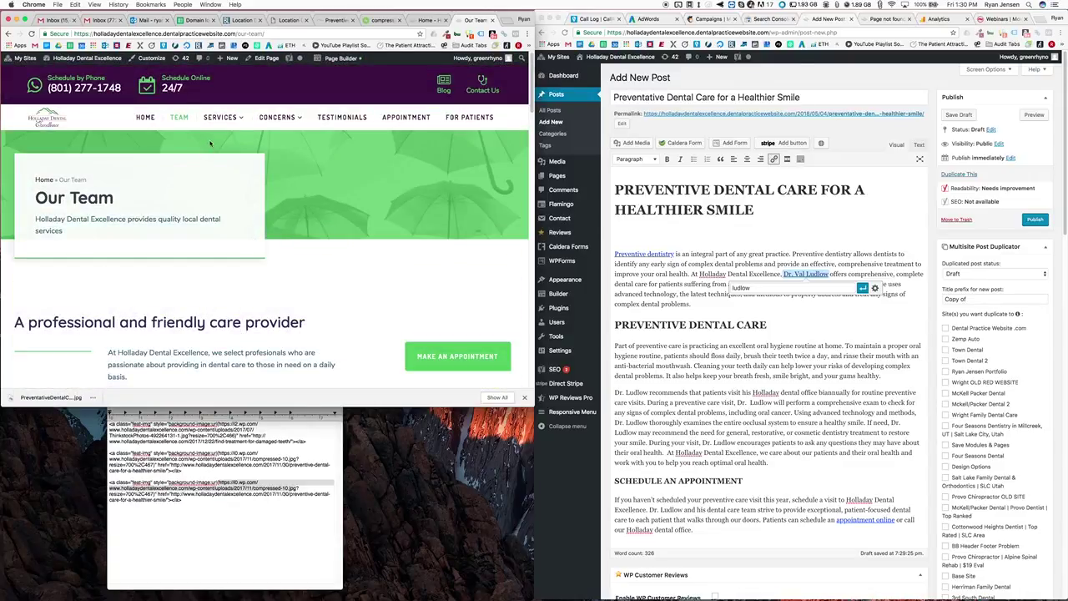
- Search for "team" and point the dentist's name link to the Our Team page
{"action": "double_click", "coordinate": [748, 288]}
{"action": "type", "text": "team"}
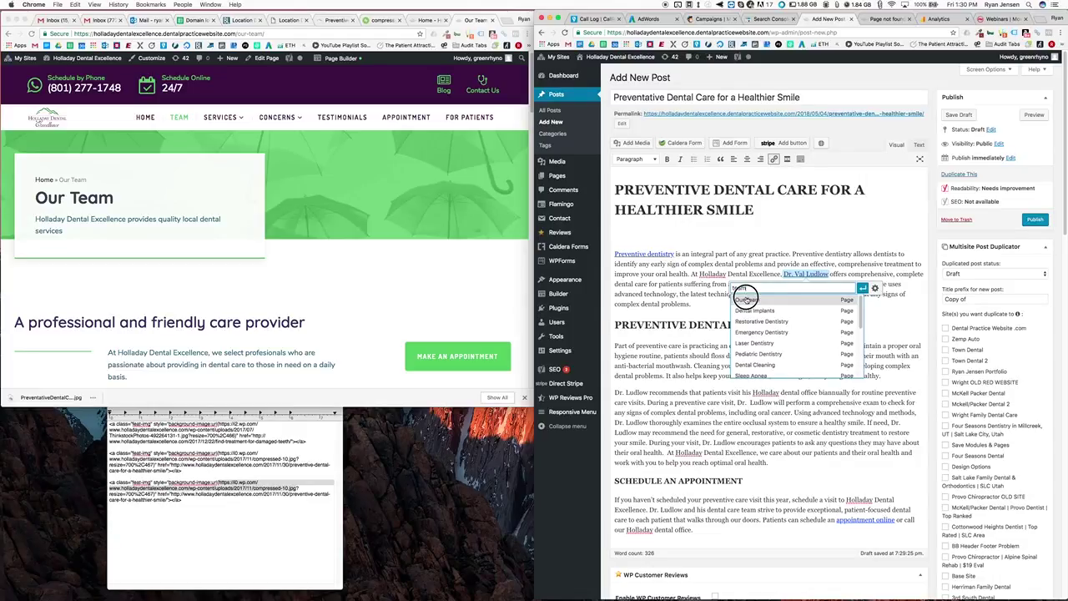
{"action": "left_click", "coordinate": [746, 299]}
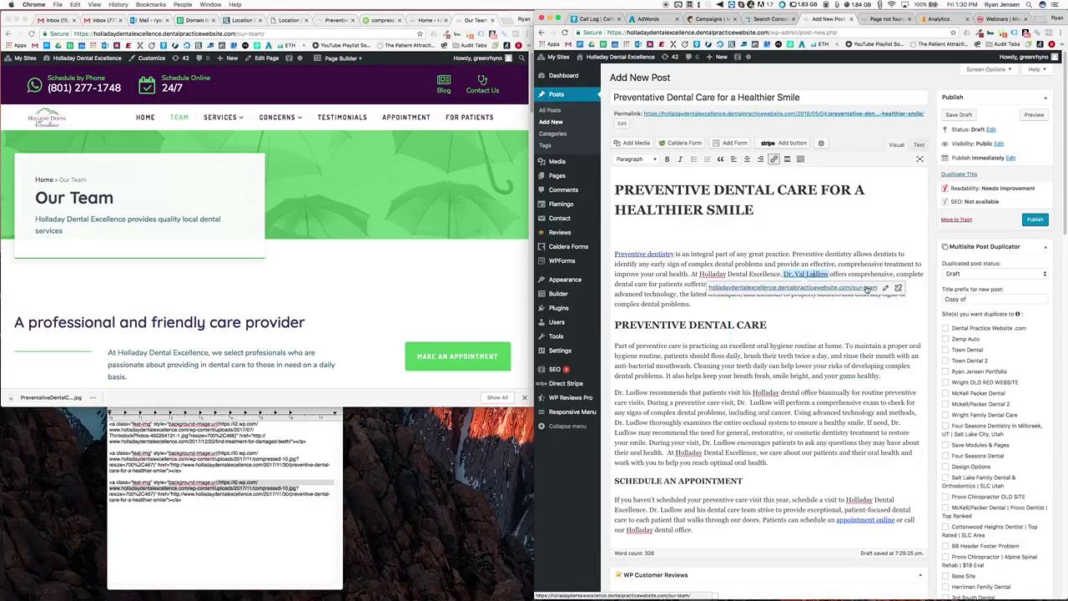
{"action": "left_click", "coordinate": [843, 319]}
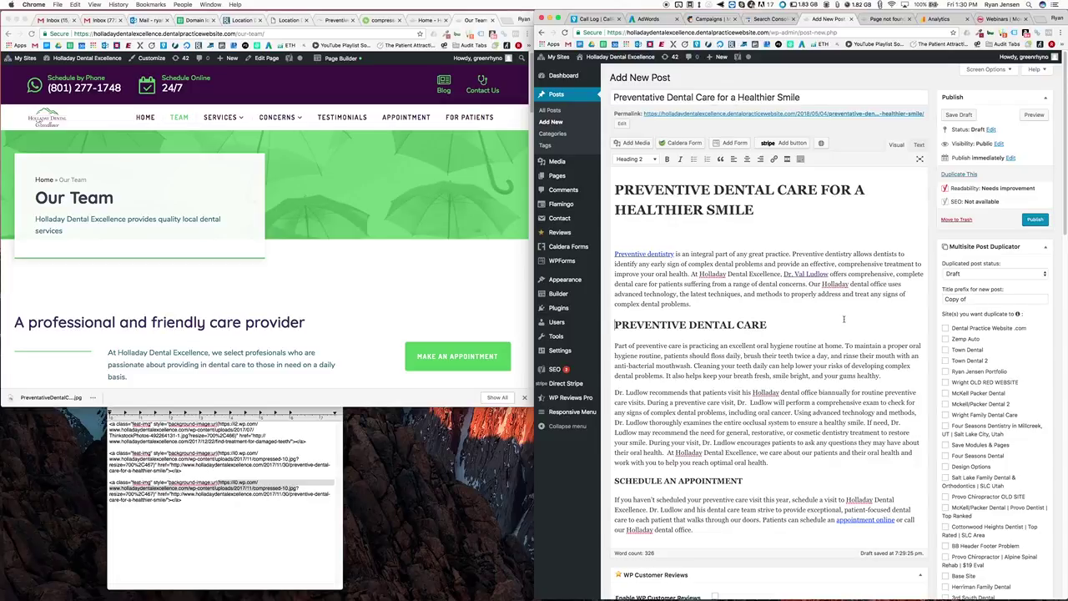
{"action": "scroll", "coordinate": [844, 318], "scroll_direction": "down", "scroll_amount": 3}
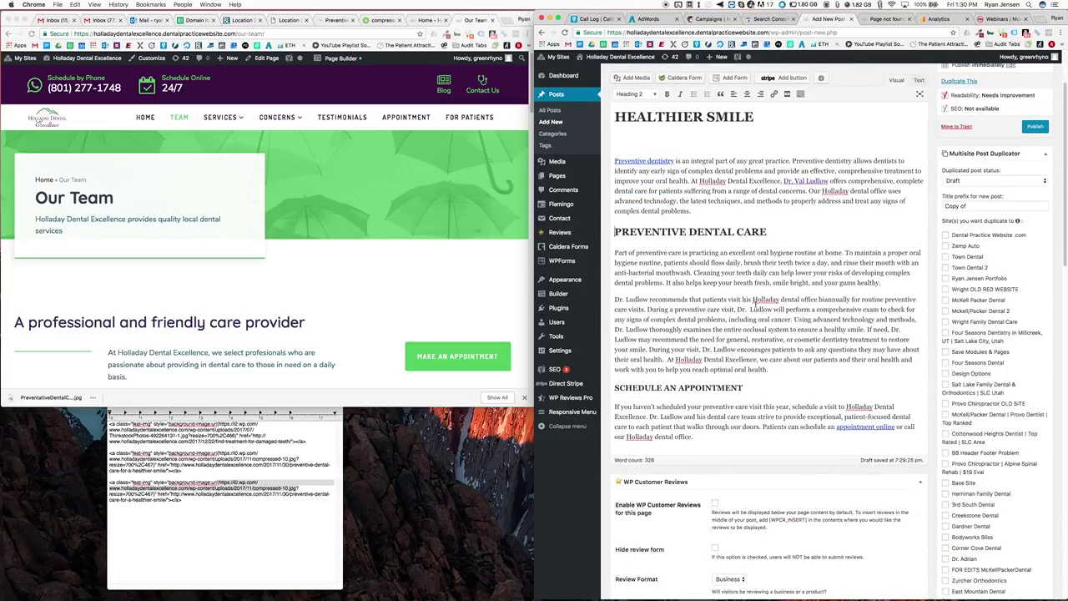
{"action": "scroll", "coordinate": [784, 334], "scroll_direction": "down", "scroll_amount": 1}
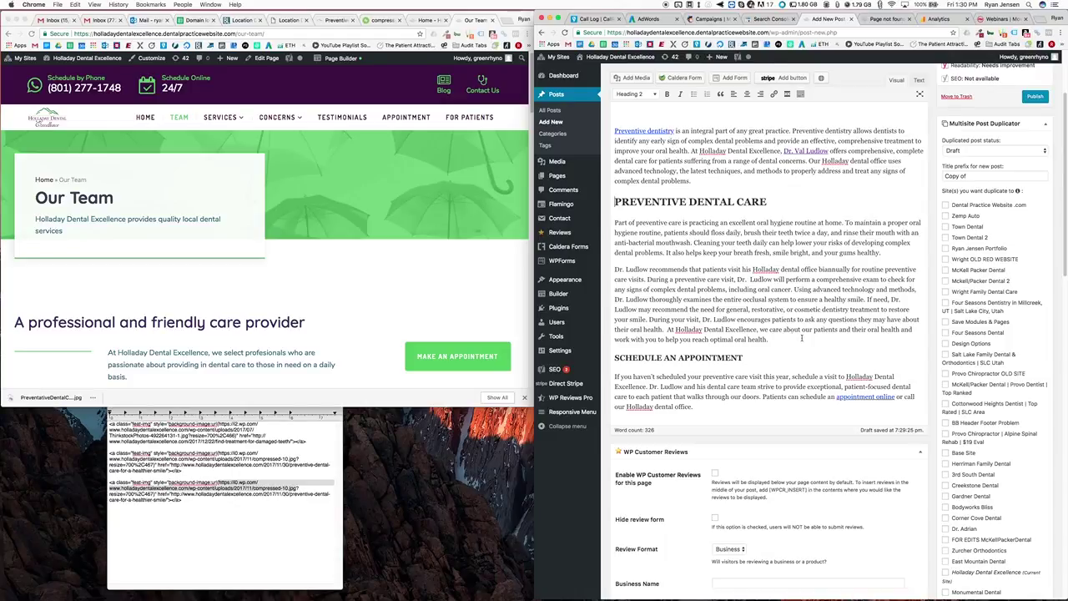
- Search for "request" and point the "appointment online" link in the closing paragraph to the Request Appointment page
{"action": "right_click", "coordinate": [871, 396]}
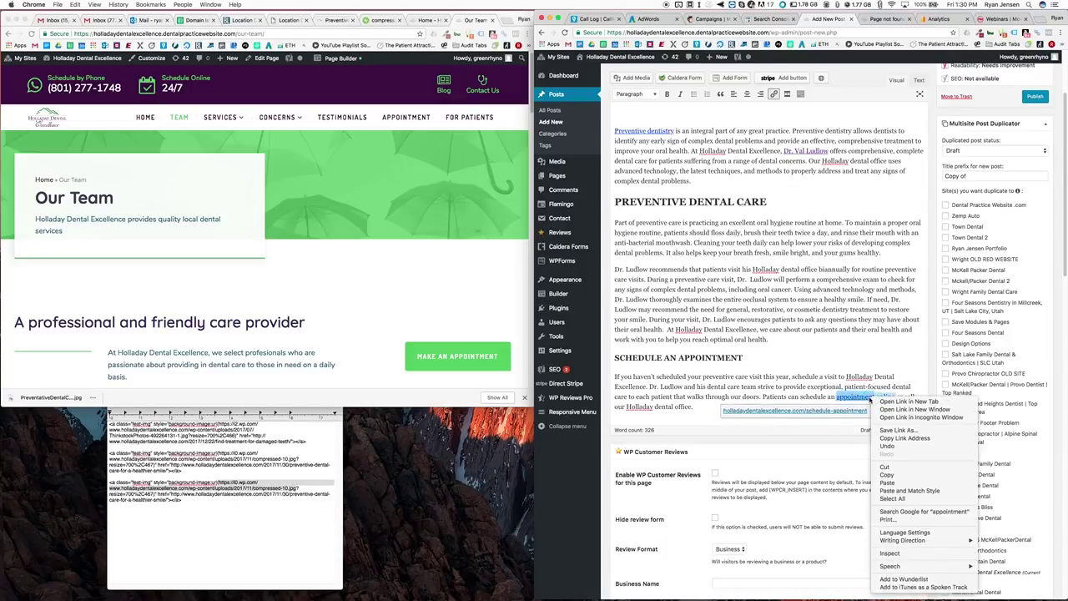
{"action": "left_click", "coordinate": [839, 428]}
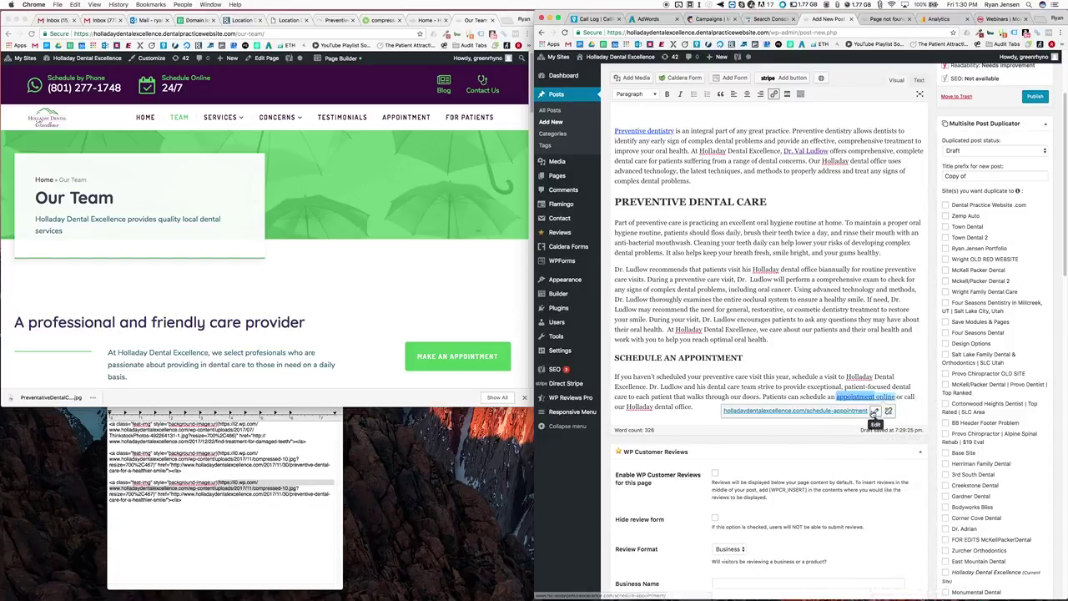
{"action": "left_click", "coordinate": [877, 411]}
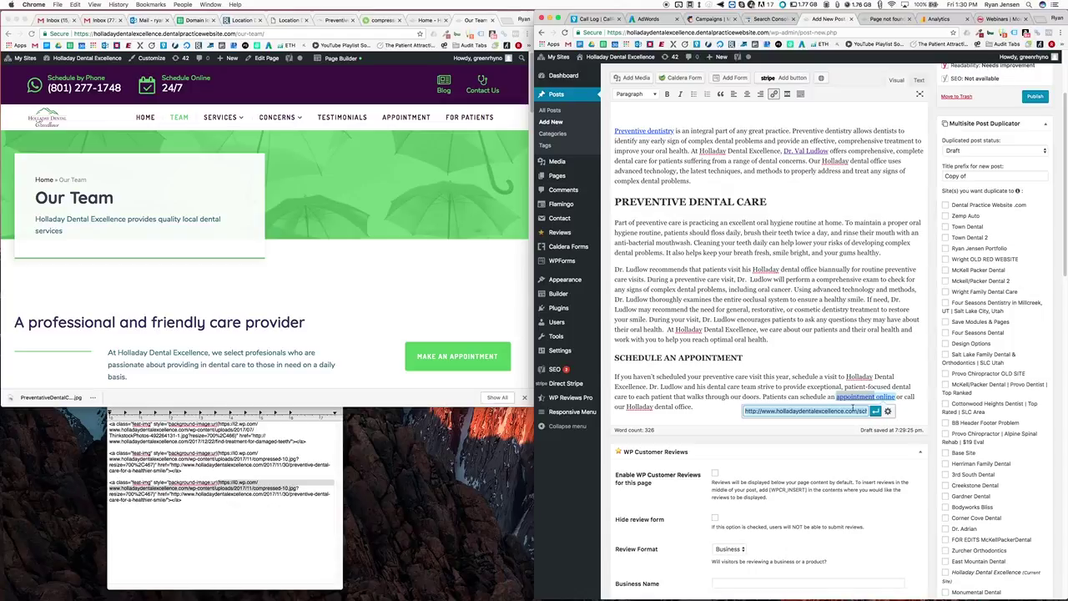
{"action": "type", "text": "request"}
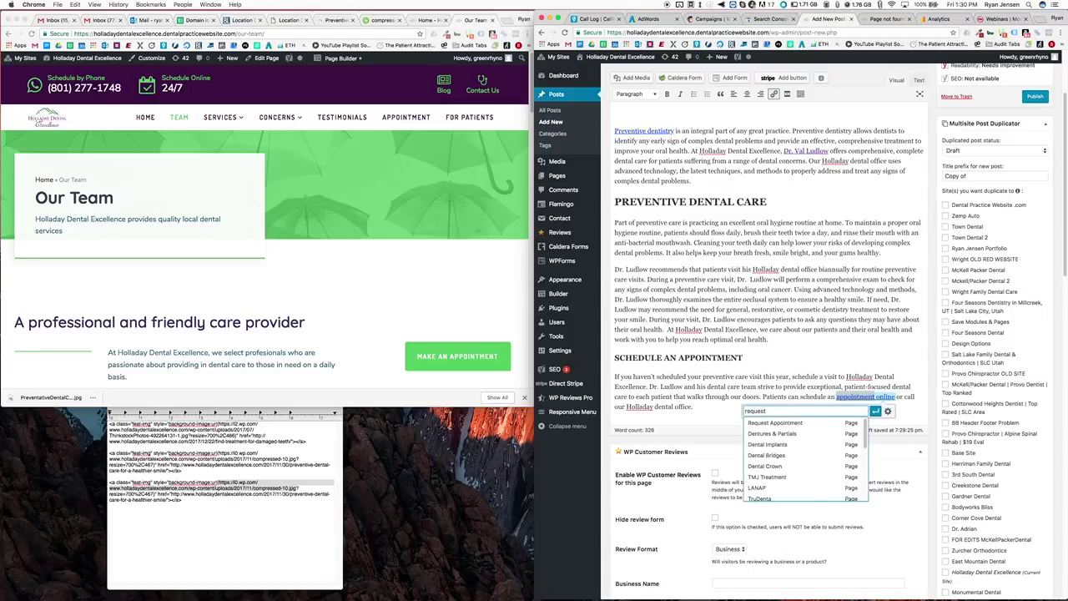
{"action": "left_click", "coordinate": [776, 423]}
{"action": "triple_click", "coordinate": [814, 411]}
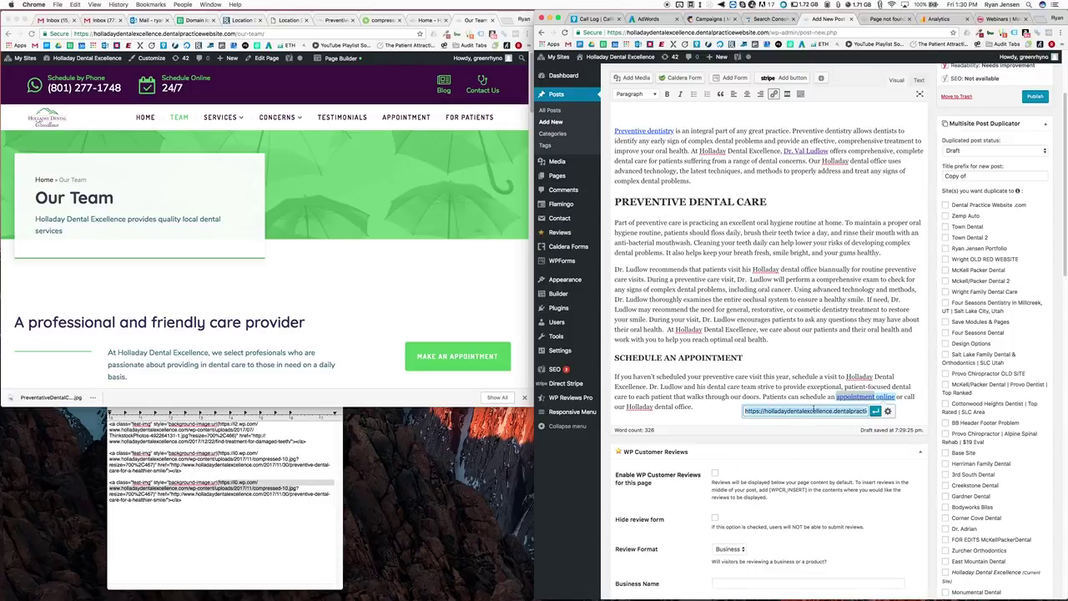
{"action": "type", "text": "request"}
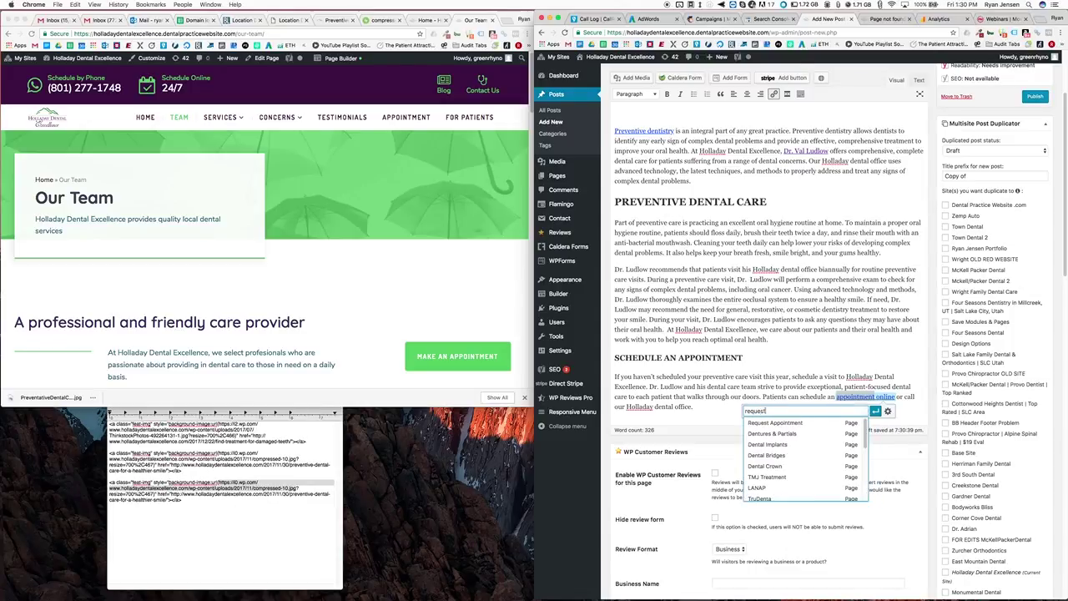
{"action": "left_click", "coordinate": [775, 423]}
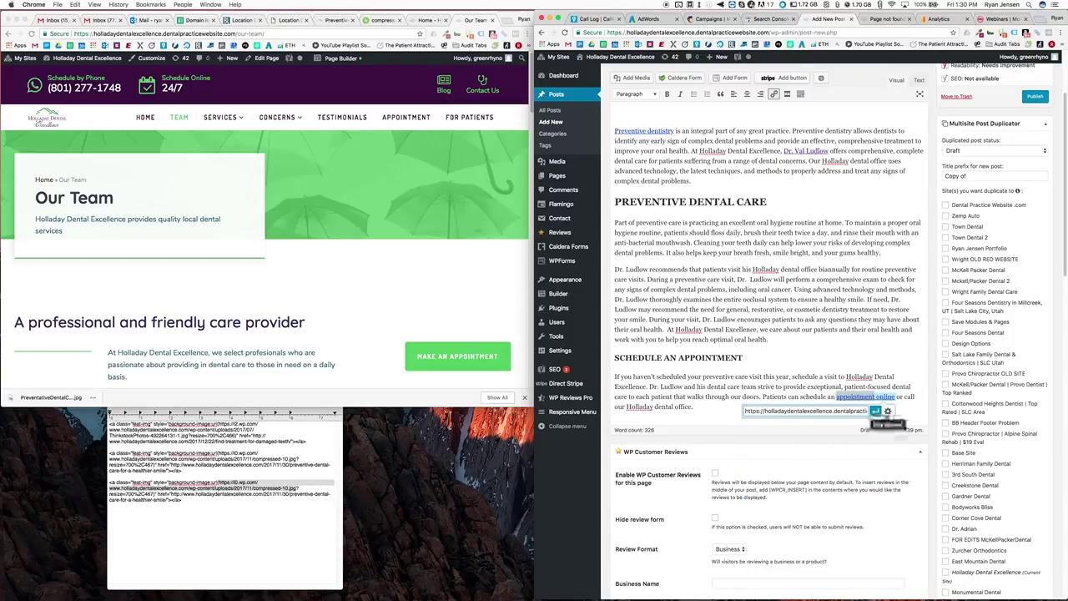
{"action": "left_click", "coordinate": [875, 412]}
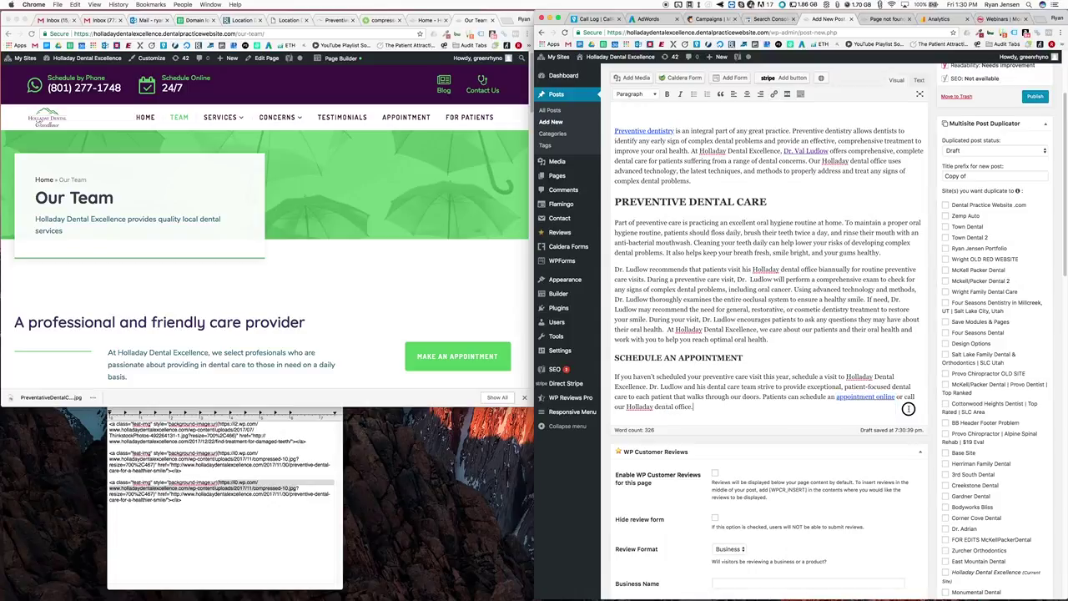
- Add a new post category named "Preventative Dental Care"
{"action": "scroll", "coordinate": [910, 409], "scroll_direction": "down", "scroll_amount": 1}
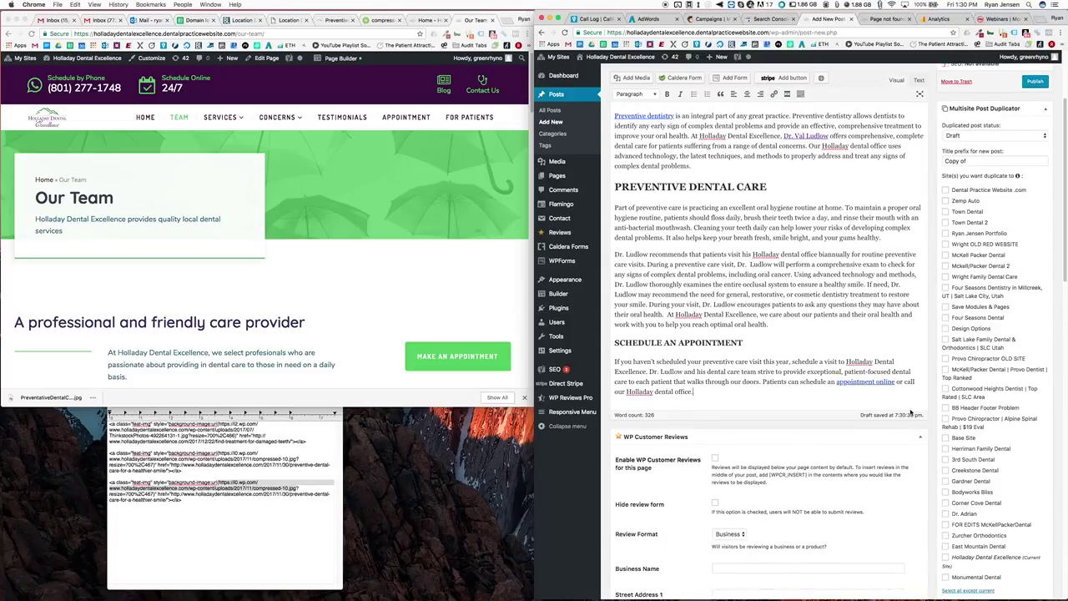
{"action": "scroll", "coordinate": [910, 411], "scroll_direction": "down", "scroll_amount": 10}
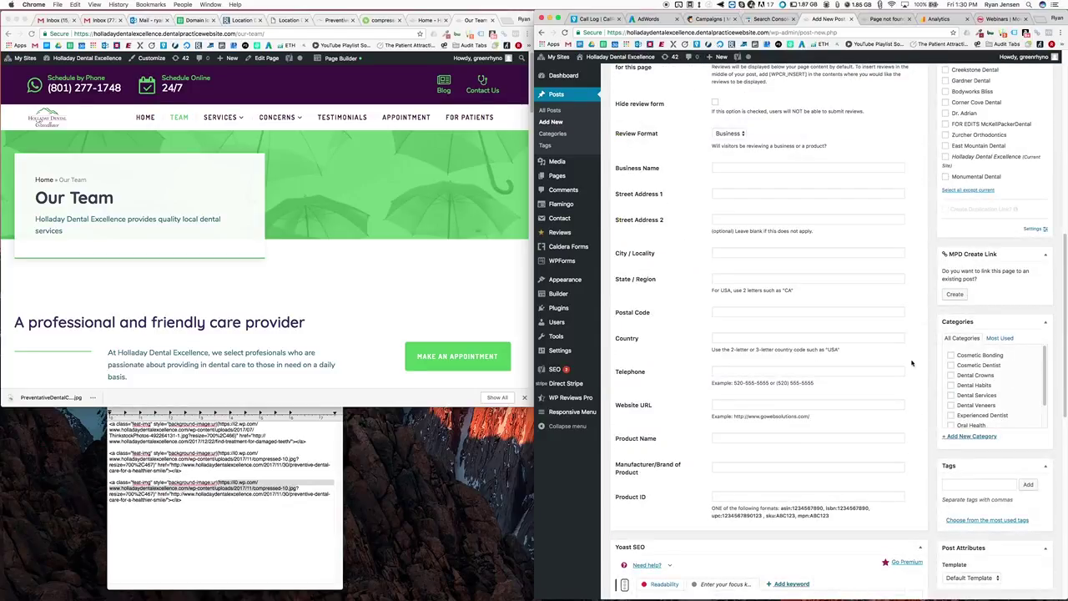
{"action": "scroll", "coordinate": [375, 288], "scroll_direction": "down", "scroll_amount": 1}
{"action": "scroll", "coordinate": [375, 287], "scroll_direction": "up", "scroll_amount": 1}
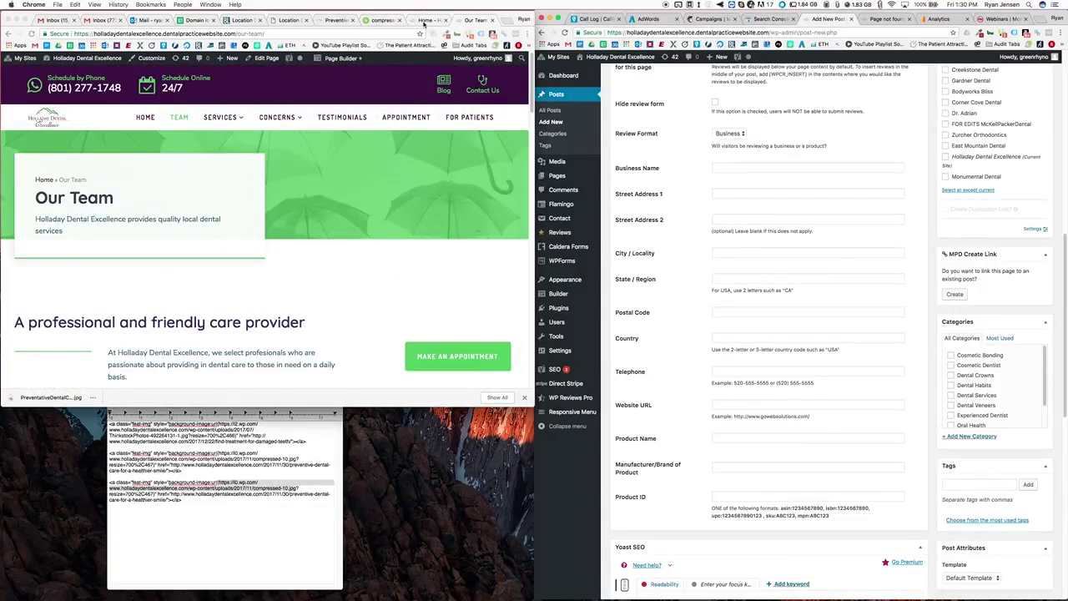
{"action": "left_click", "coordinate": [426, 20]}
{"action": "left_click", "coordinate": [339, 21]}
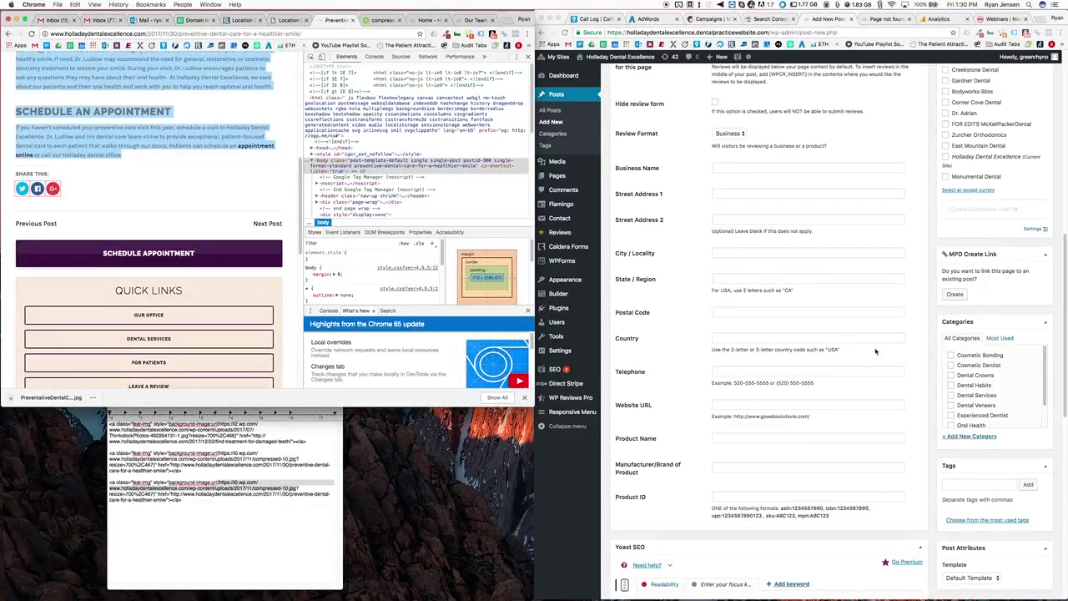
{"action": "scroll", "coordinate": [990, 378], "scroll_direction": "down", "scroll_amount": 1}
{"action": "scroll", "coordinate": [990, 378], "scroll_direction": "down", "scroll_amount": 2}
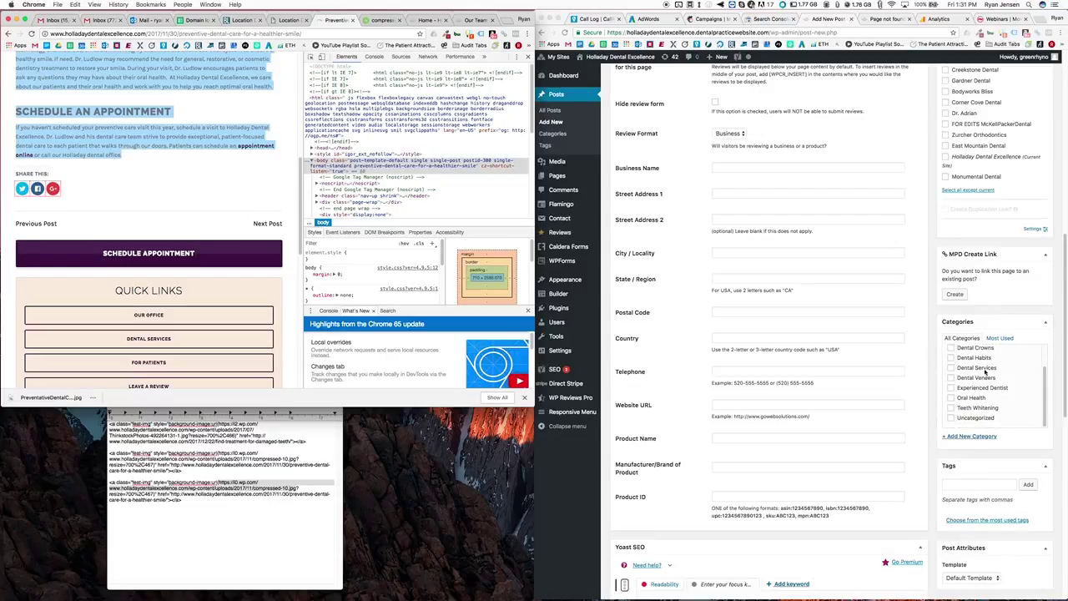
{"action": "left_click", "coordinate": [972, 436]}
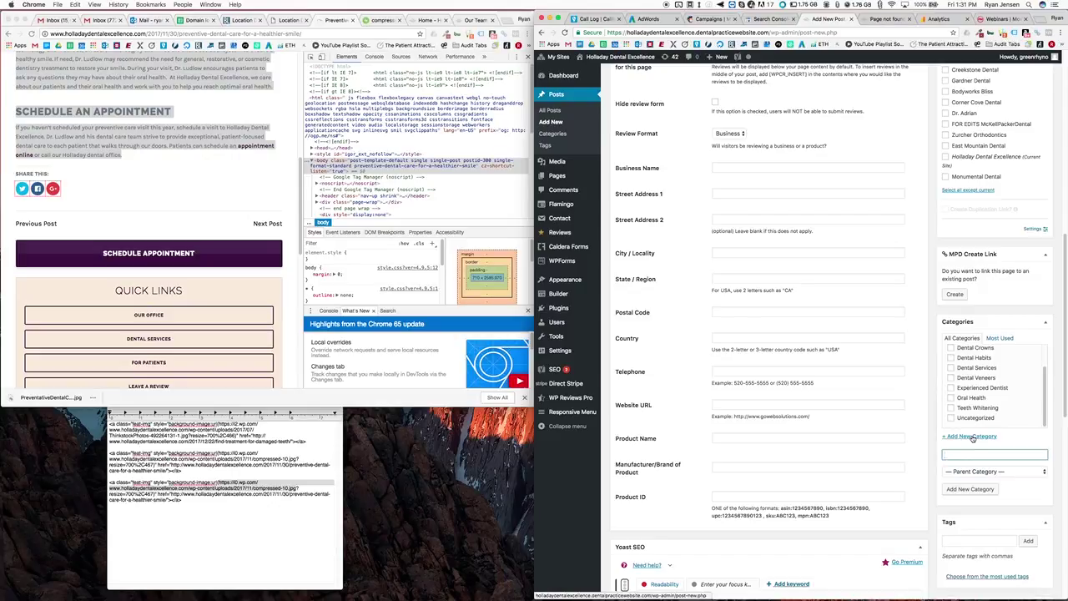
{"action": "type", "text": "Preventative Dental Care"}
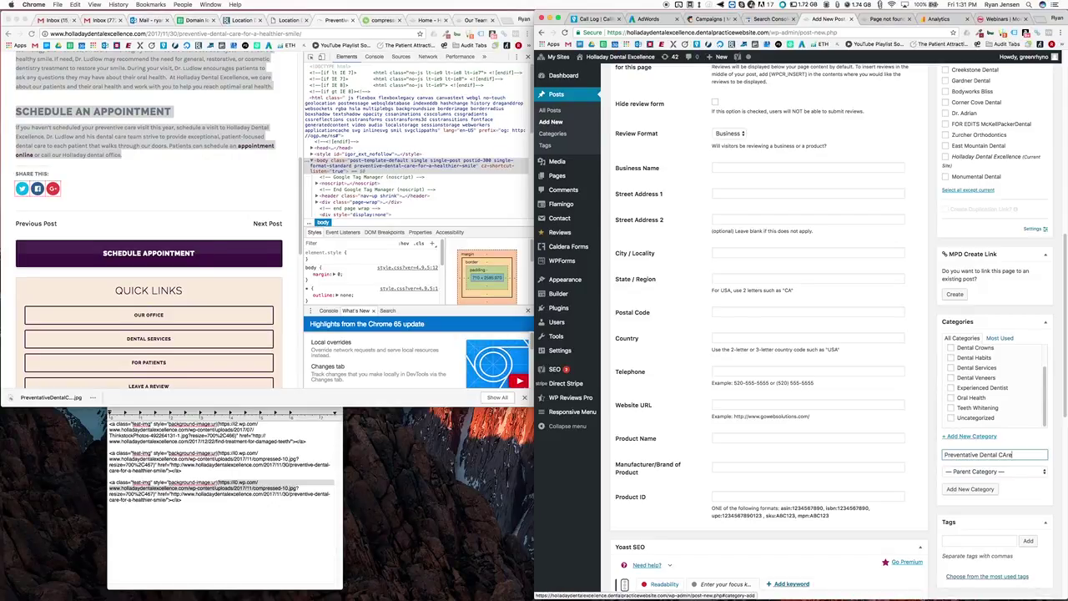
{"action": "left_click", "coordinate": [988, 489]}
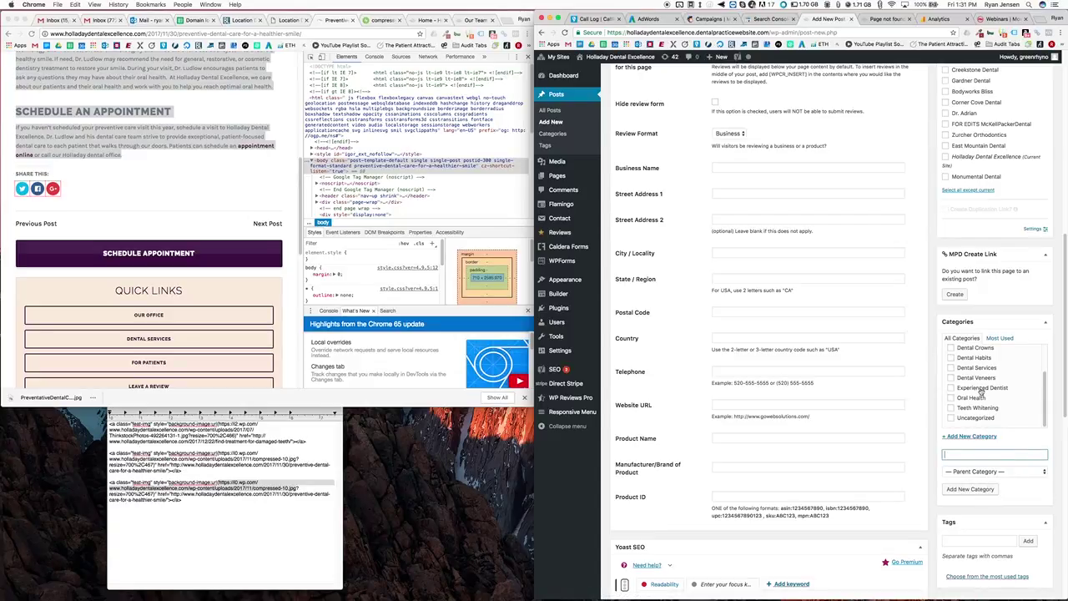
- Assign the post to the Dental Habits, Dental Services and Oral Health categories as well
{"action": "scroll", "coordinate": [981, 394], "scroll_direction": "up", "scroll_amount": 3}
{"action": "scroll", "coordinate": [980, 394], "scroll_direction": "down", "scroll_amount": 2}
{"action": "left_click", "coordinate": [950, 382]}
{"action": "scroll", "coordinate": [980, 394], "scroll_direction": "down", "scroll_amount": 2}
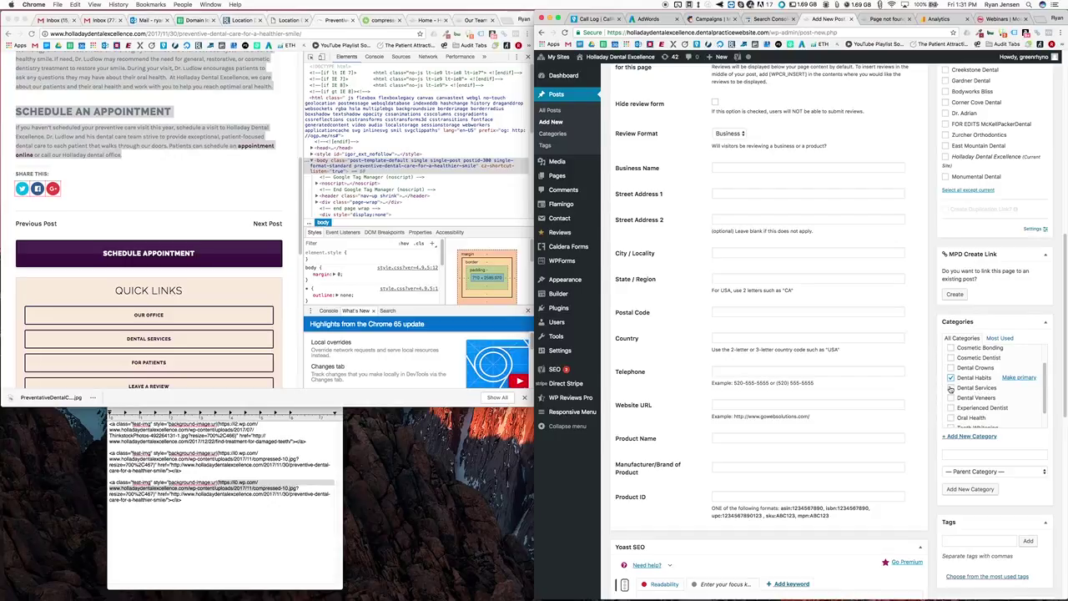
{"action": "left_click", "coordinate": [950, 387]}
{"action": "scroll", "coordinate": [971, 397], "scroll_direction": "down", "scroll_amount": 1}
{"action": "scroll", "coordinate": [971, 398], "scroll_direction": "down", "scroll_amount": 1}
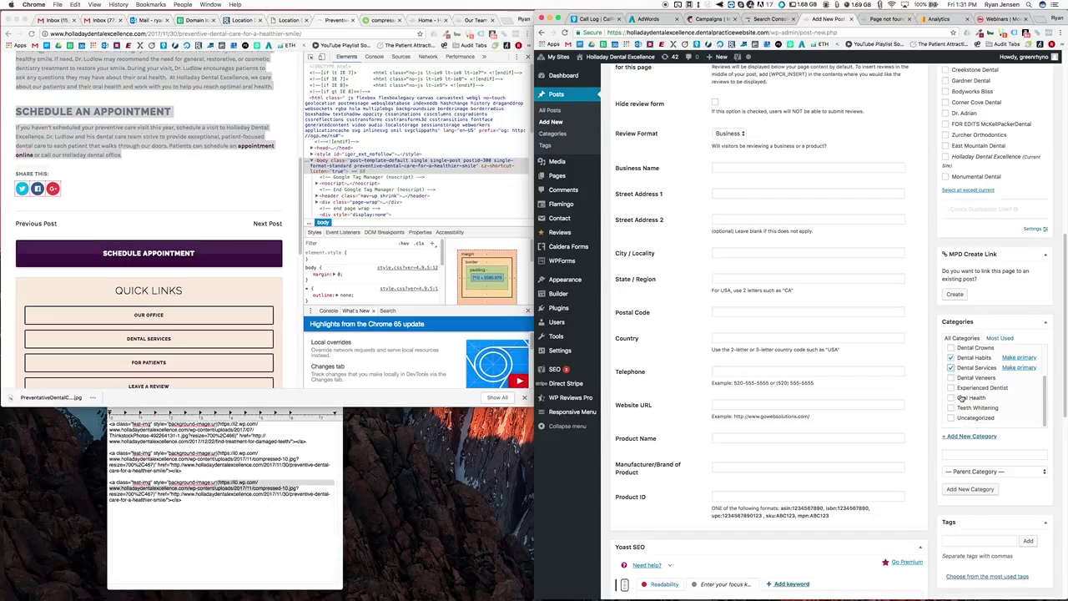
{"action": "left_click", "coordinate": [950, 398]}
- Tag the post with the existing tags Smile Improvement and Dental Experience, and add the tag "Healthy Smile"
{"action": "scroll", "coordinate": [1001, 412], "scroll_direction": "down", "scroll_amount": 4}
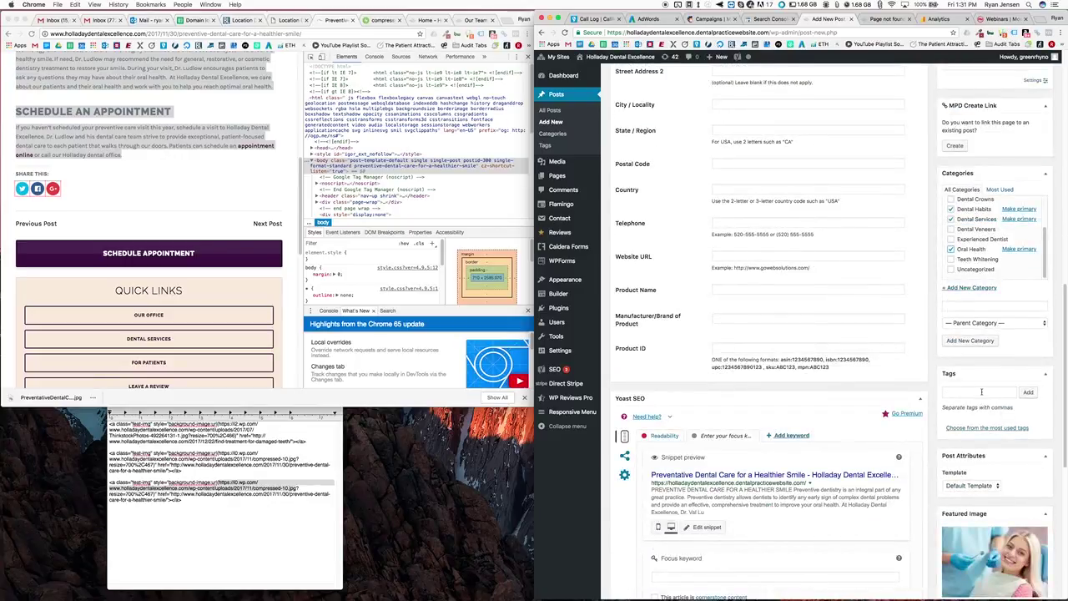
{"action": "left_click", "coordinate": [982, 428]}
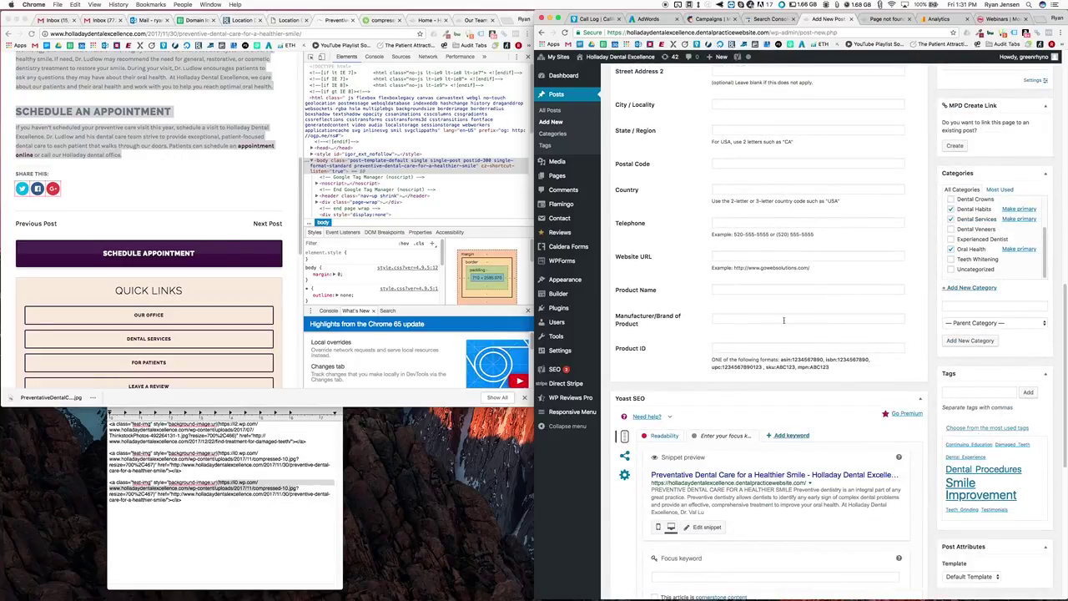
{"action": "scroll", "coordinate": [199, 259], "scroll_direction": "up", "scroll_amount": 15}
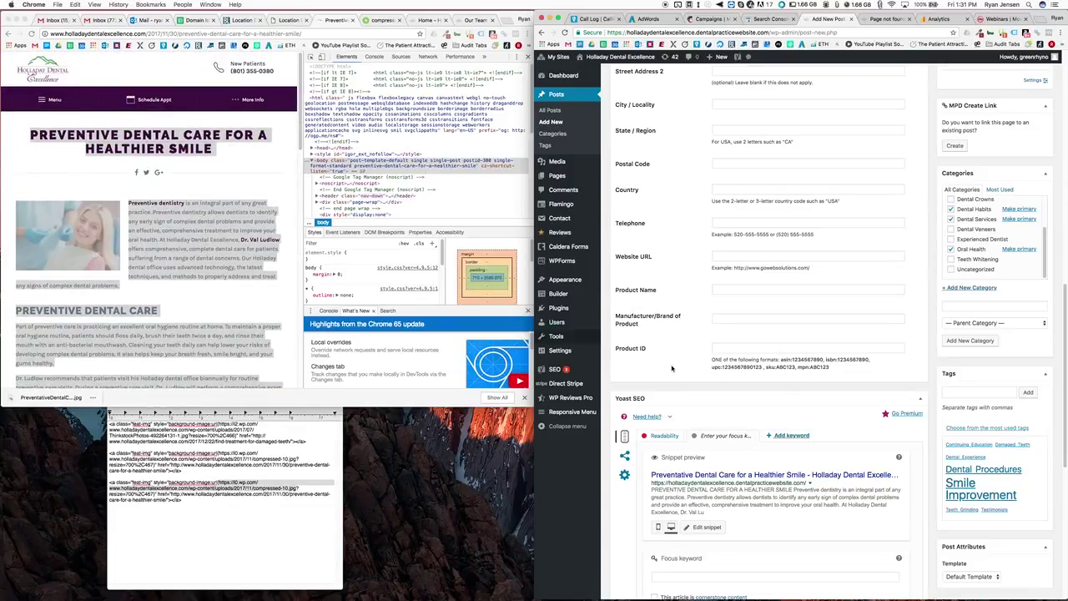
{"action": "left_click", "coordinate": [989, 494]}
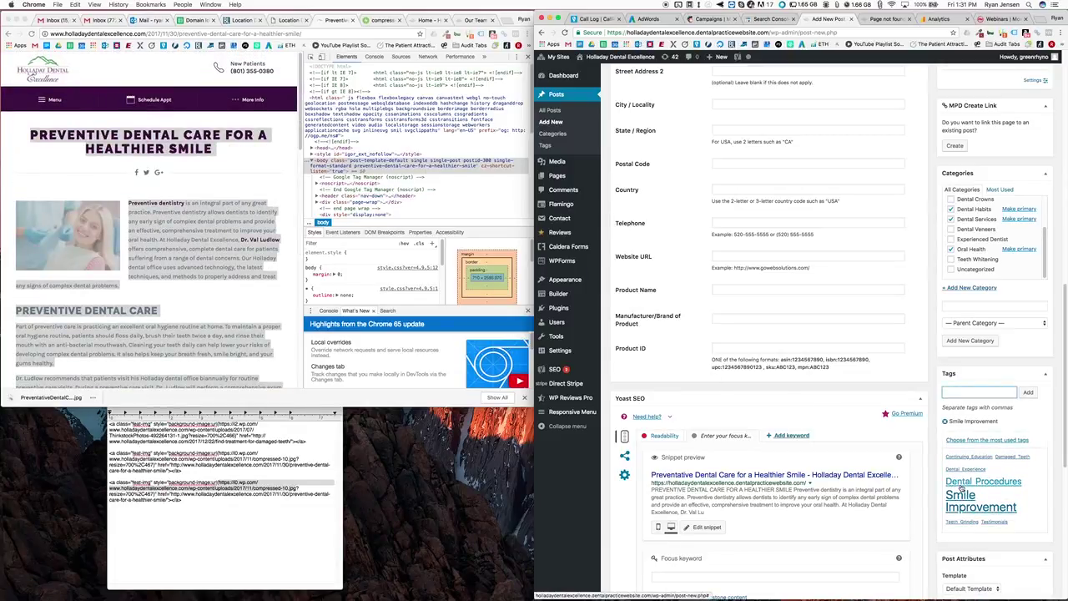
{"action": "left_click", "coordinate": [964, 470]}
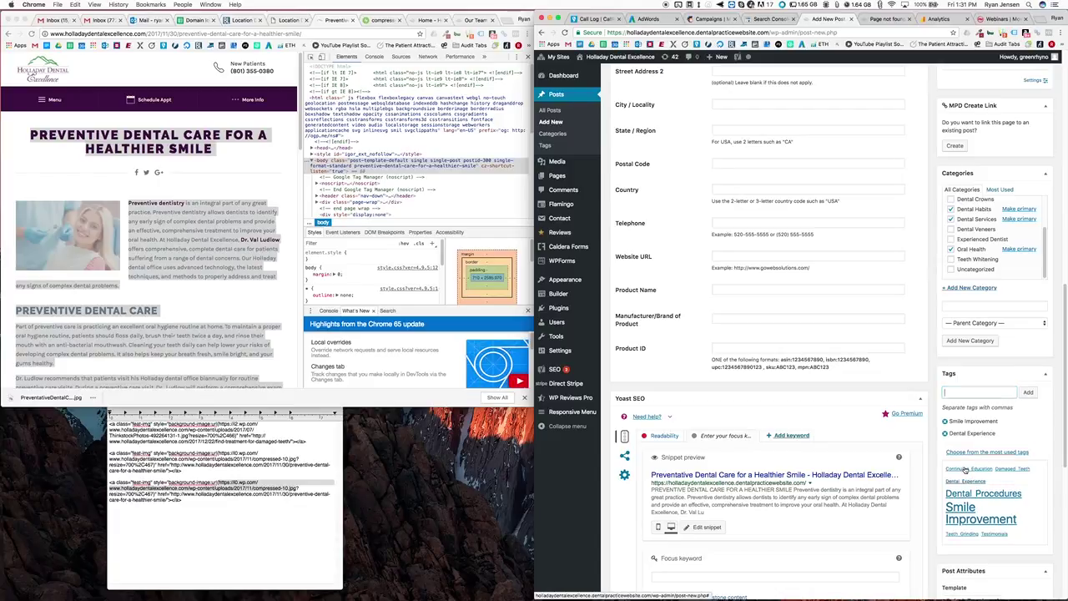
{"action": "scroll", "coordinate": [993, 472], "scroll_direction": "down", "scroll_amount": 1}
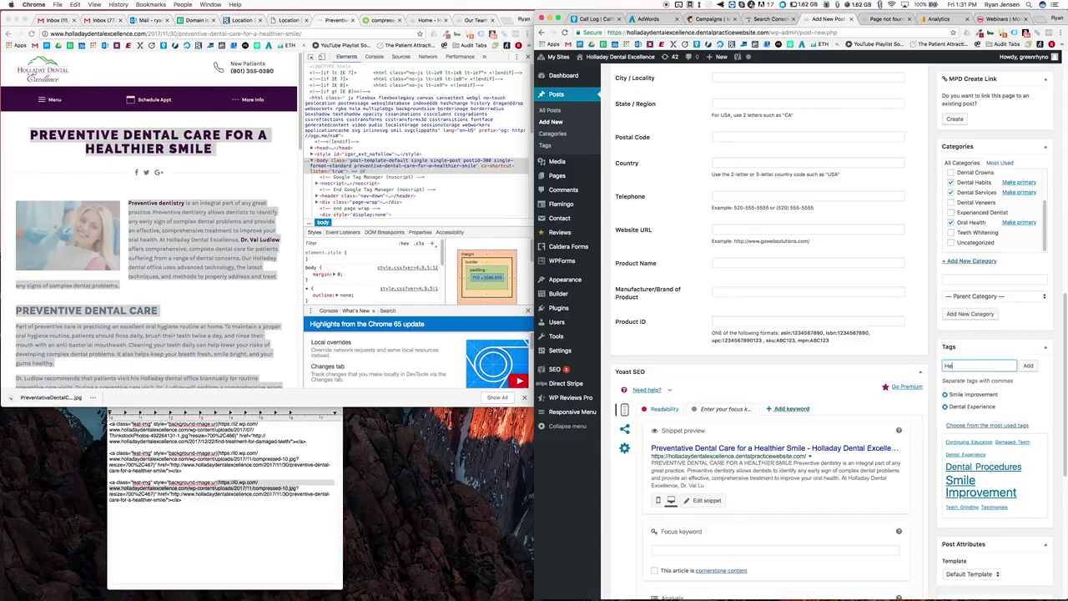
{"action": "type", "text": "Smile"}
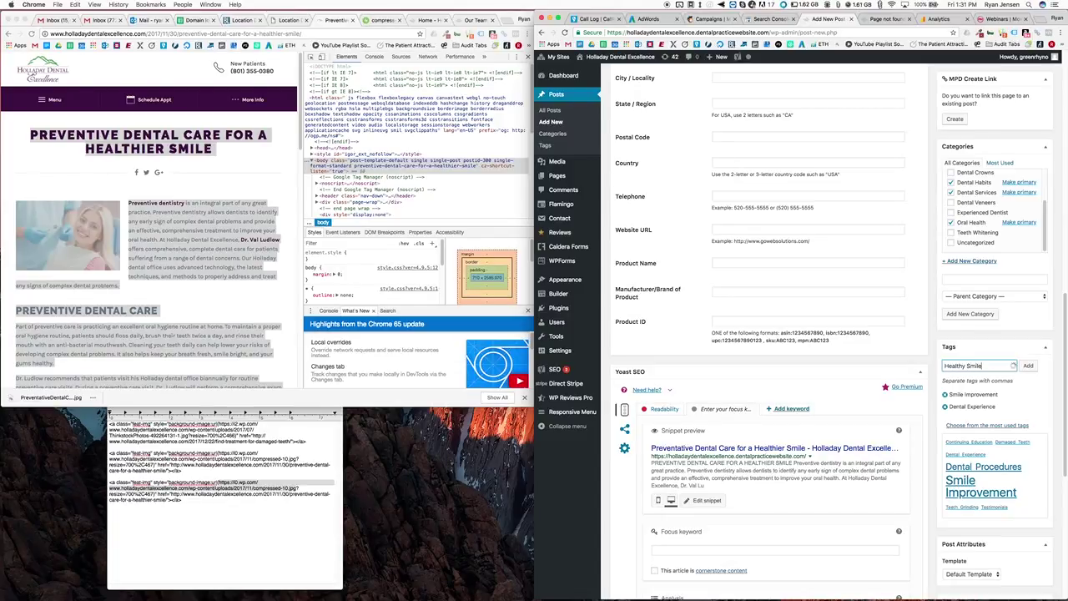
{"action": "left_click", "coordinate": [1029, 367]}
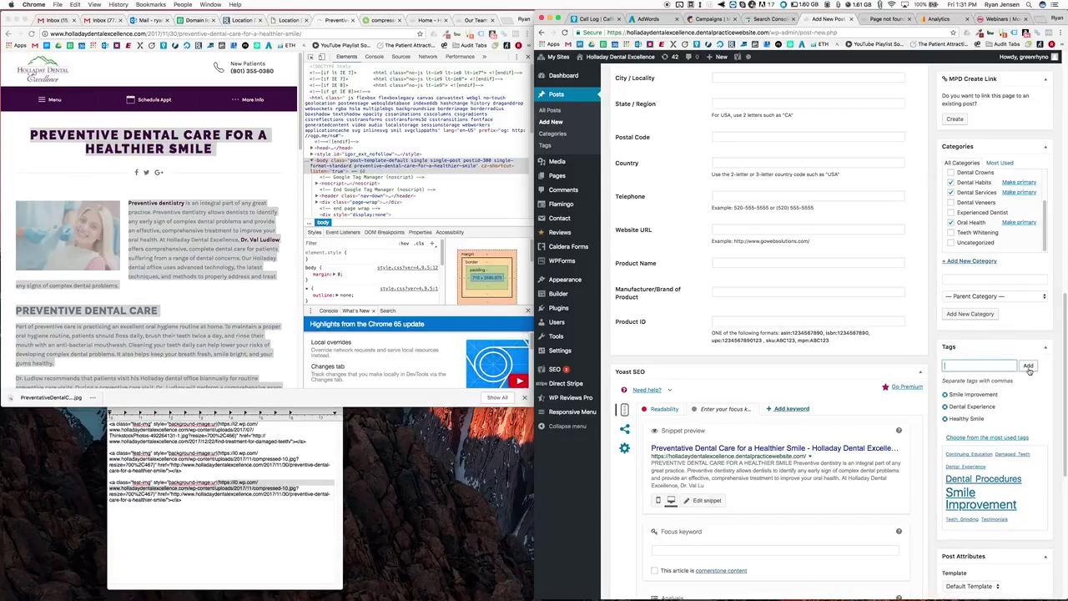
- Publish the "Preventative Dental Care for a Healthier Smile" post and open the list of all posts
{"action": "scroll", "coordinate": [1040, 413], "scroll_direction": "down", "scroll_amount": 3}
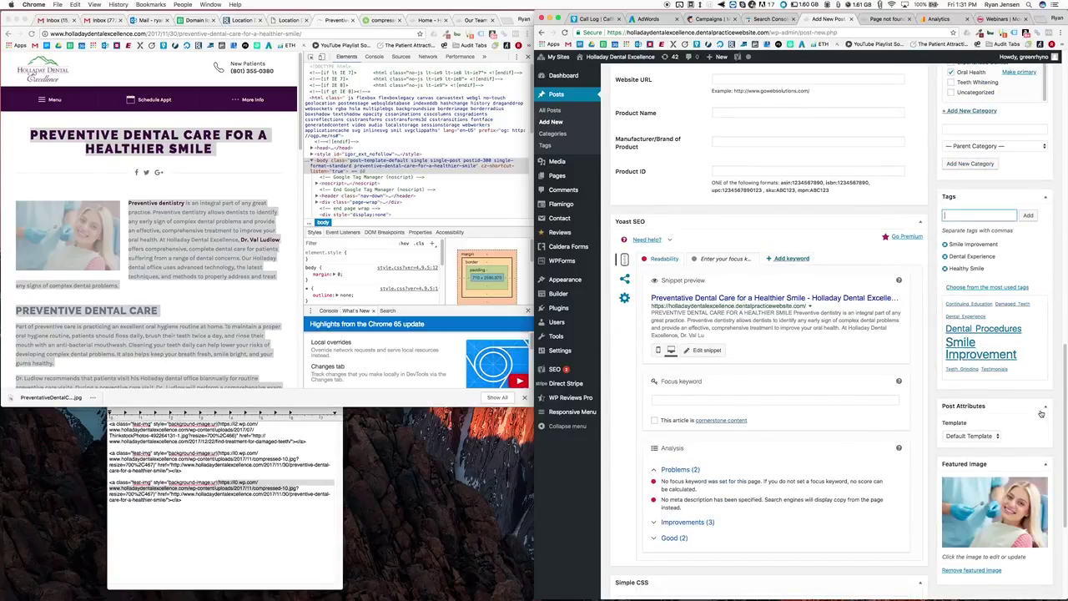
{"action": "scroll", "coordinate": [1041, 413], "scroll_direction": "up", "scroll_amount": 10}
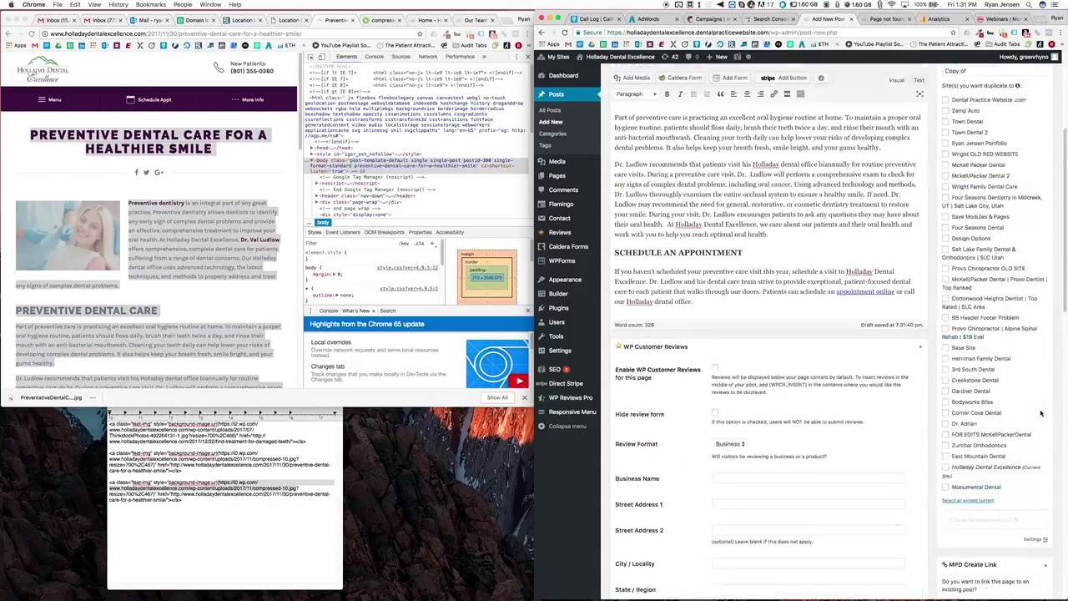
{"action": "scroll", "coordinate": [1040, 413], "scroll_direction": "up", "scroll_amount": 5}
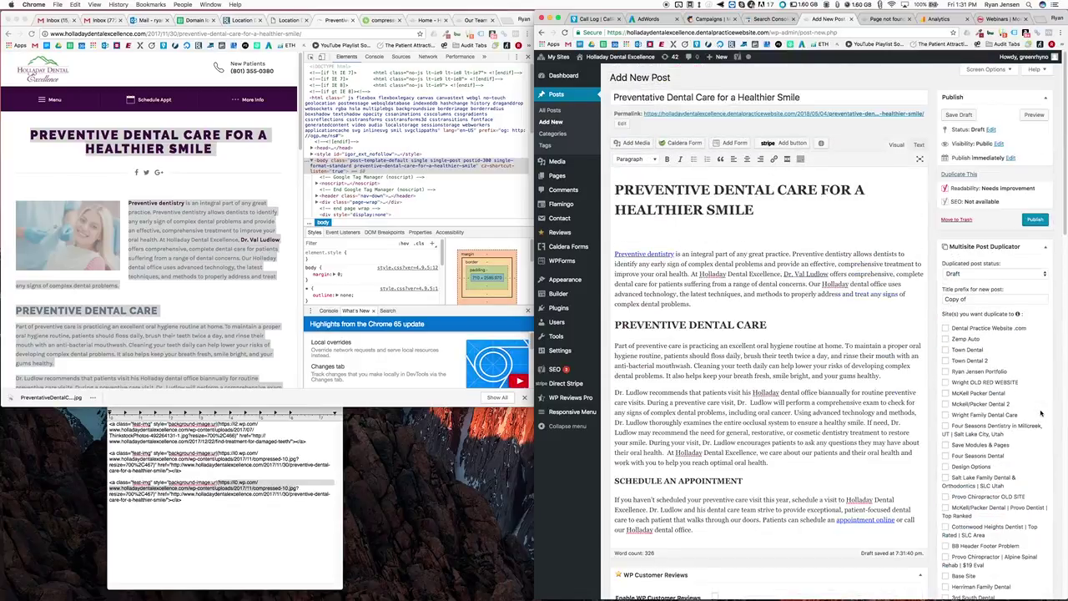
{"action": "left_click", "coordinate": [1035, 219]}
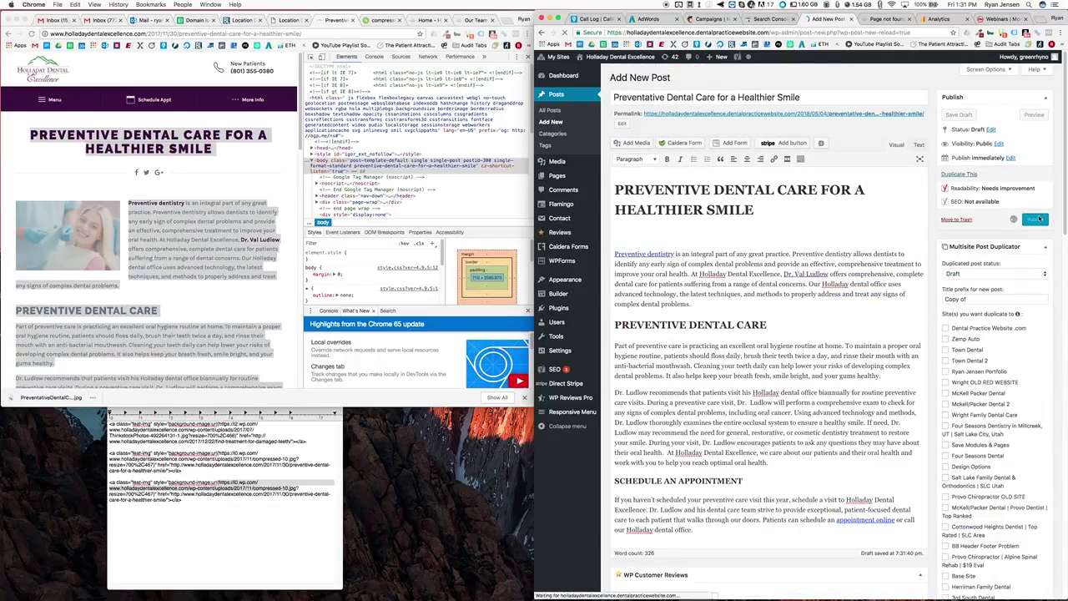
{"action": "left_click", "coordinate": [567, 99]}
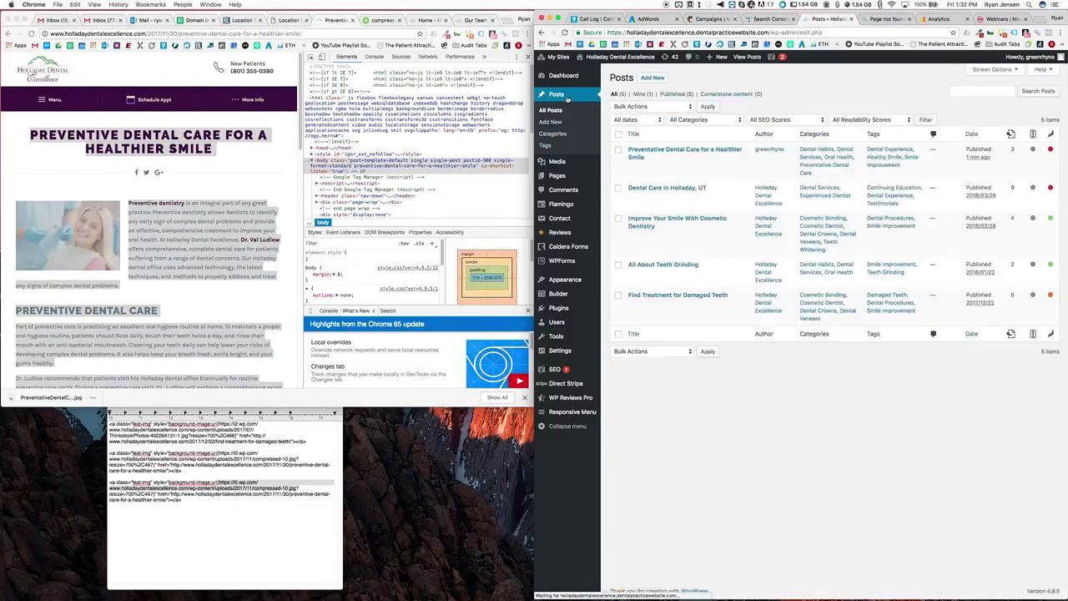
- Return from the old preventive care post to the old site's blog listing to check its original publish date
{"action": "scroll", "coordinate": [154, 310], "scroll_direction": "down", "scroll_amount": 5}
{"action": "scroll", "coordinate": [154, 310], "scroll_direction": "down", "scroll_amount": 1}
{"action": "scroll", "coordinate": [154, 311], "scroll_direction": "up", "scroll_amount": 1}
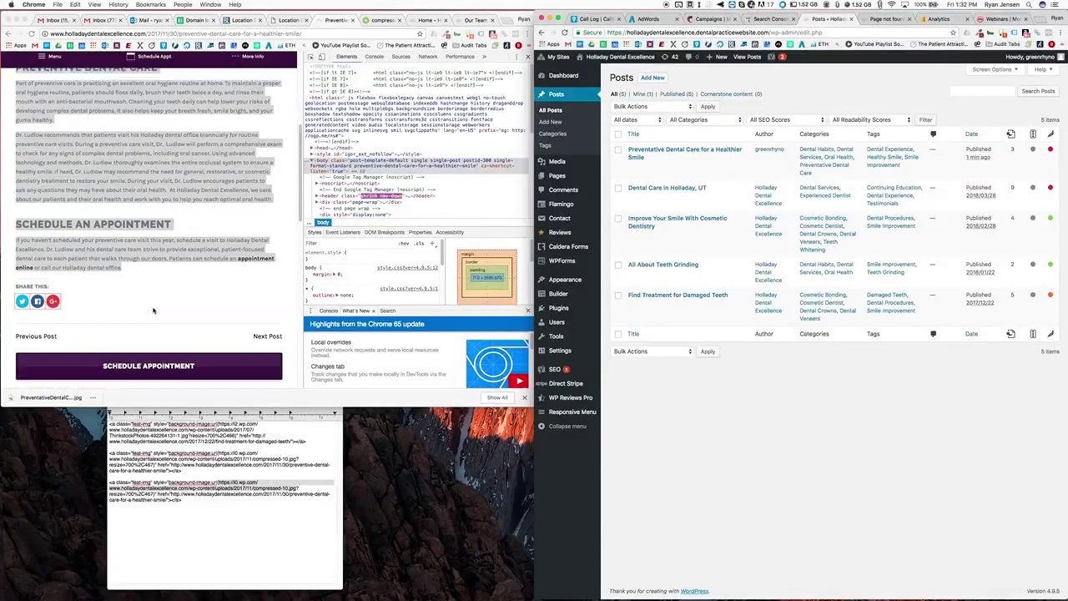
{"action": "left_click", "coordinate": [7, 34]}
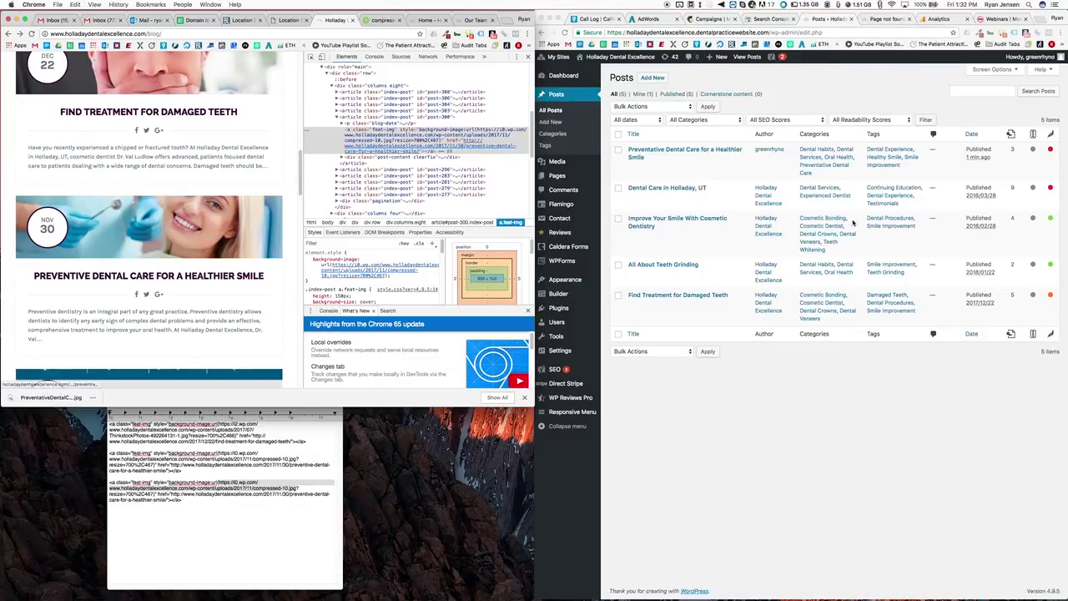
- Quick-edit the "Preventative Dental Care for a Healthier Smile" post, setting its date to November 30, 2017 and its author to Holladay Dental Excellence
{"action": "left_click", "coordinate": [714, 163]}
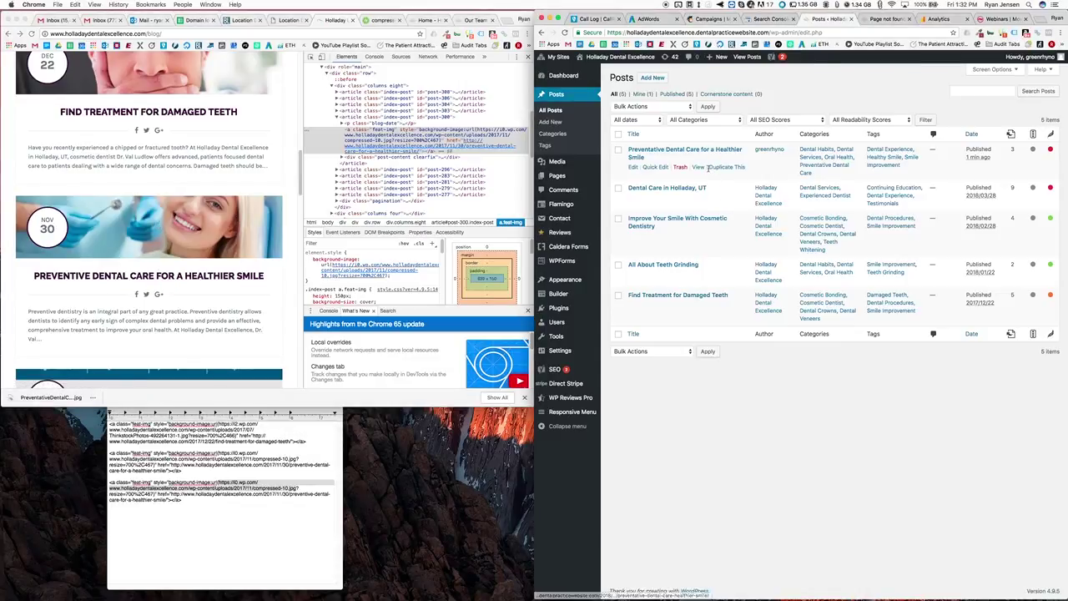
{"action": "left_click", "coordinate": [653, 166]}
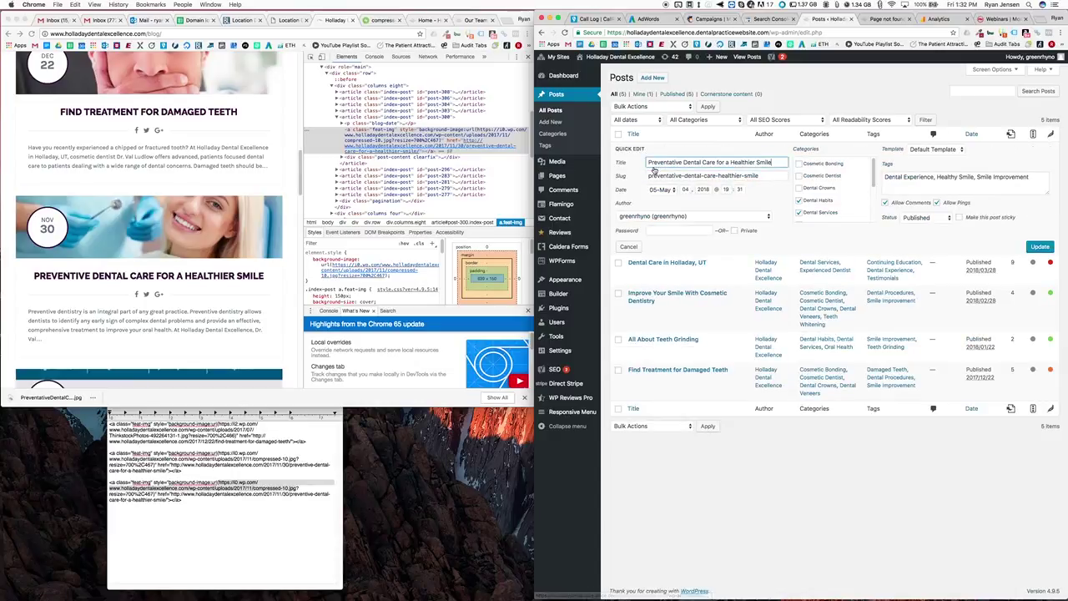
{"action": "left_click", "coordinate": [671, 190]}
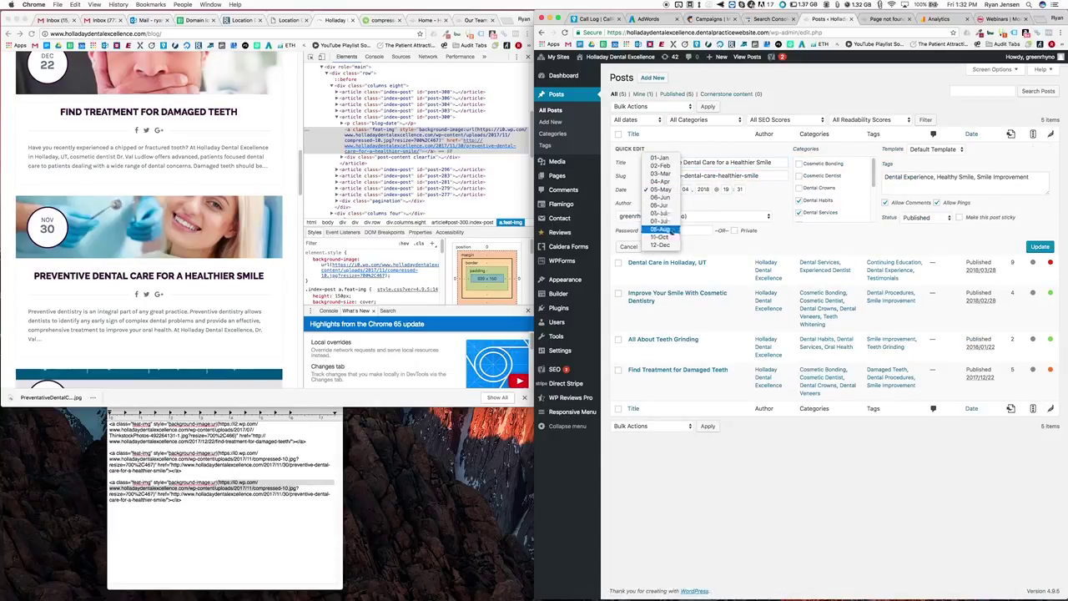
{"action": "left_click", "coordinate": [660, 233]}
{"action": "key", "text": "Tab"}
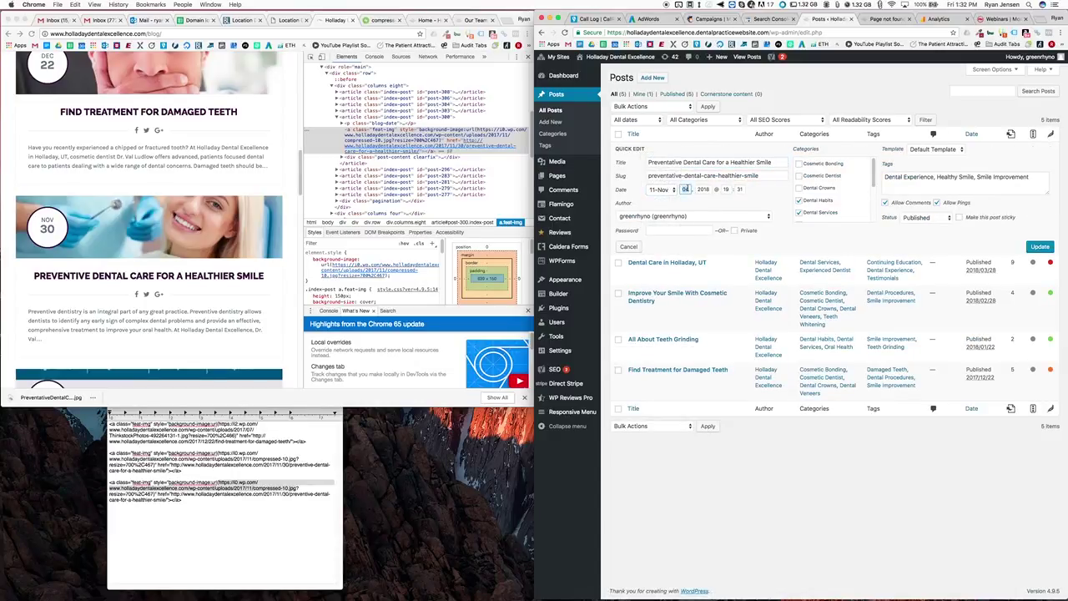
{"action": "type", "text": "30"}
{"action": "left_click", "coordinate": [705, 189]}
{"action": "double_click", "coordinate": [705, 189]}
{"action": "left_click", "coordinate": [768, 216]}
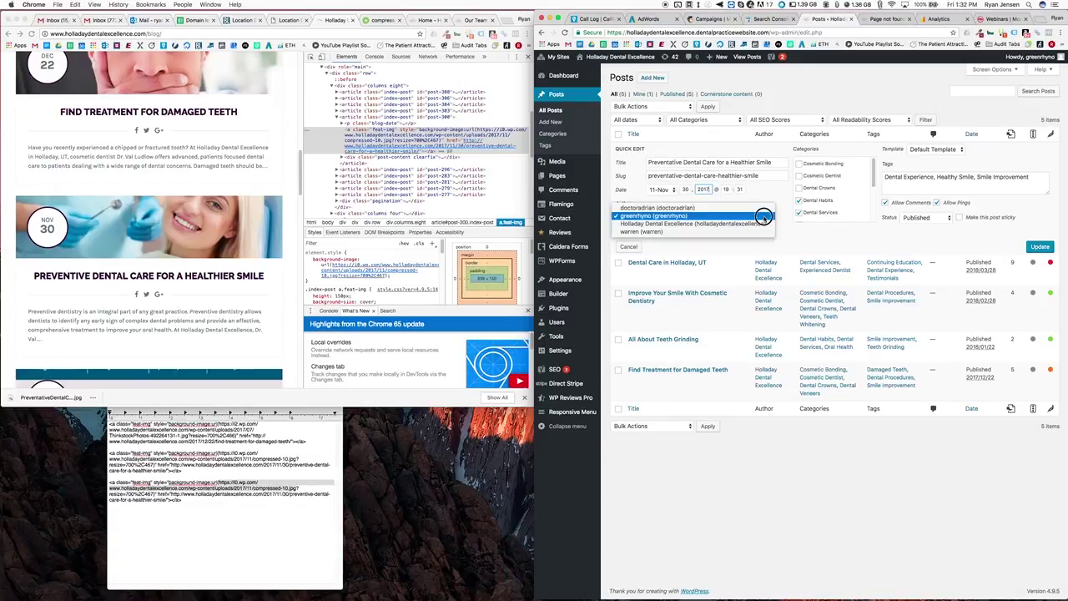
{"action": "left_click", "coordinate": [760, 223]}
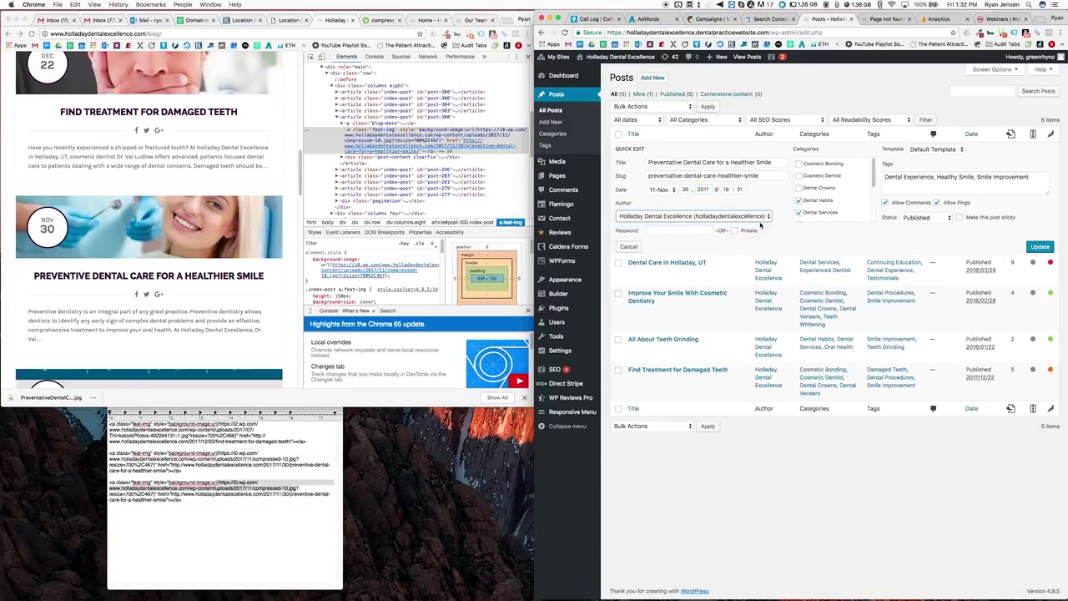
{"action": "left_click", "coordinate": [1040, 247]}
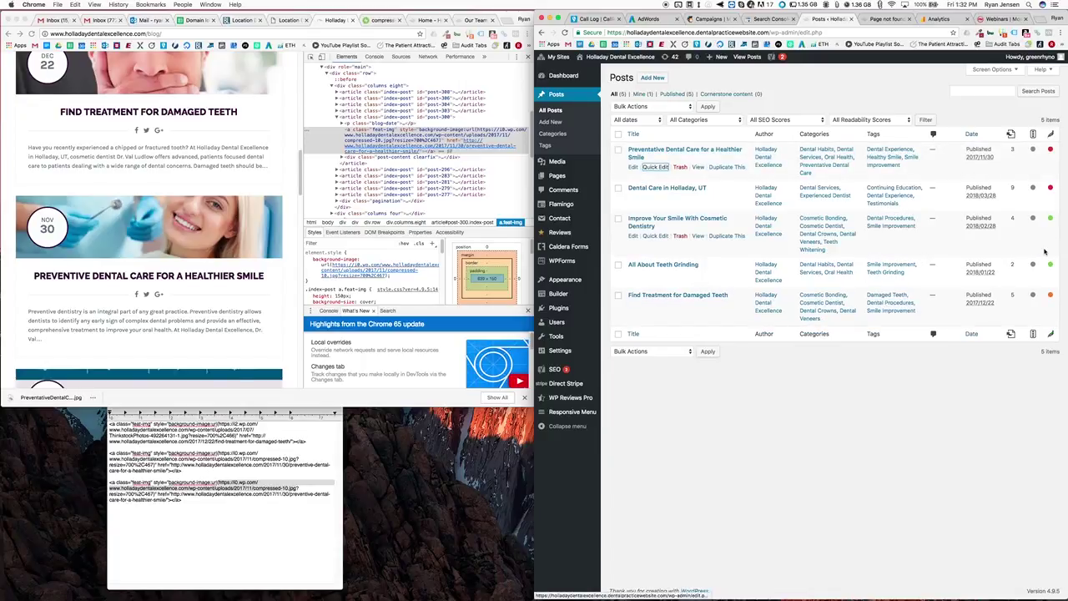
- Open the "Preventative Dental Care for a Healthier Smile" post in the full editor and update it
{"action": "left_click", "coordinate": [713, 150]}
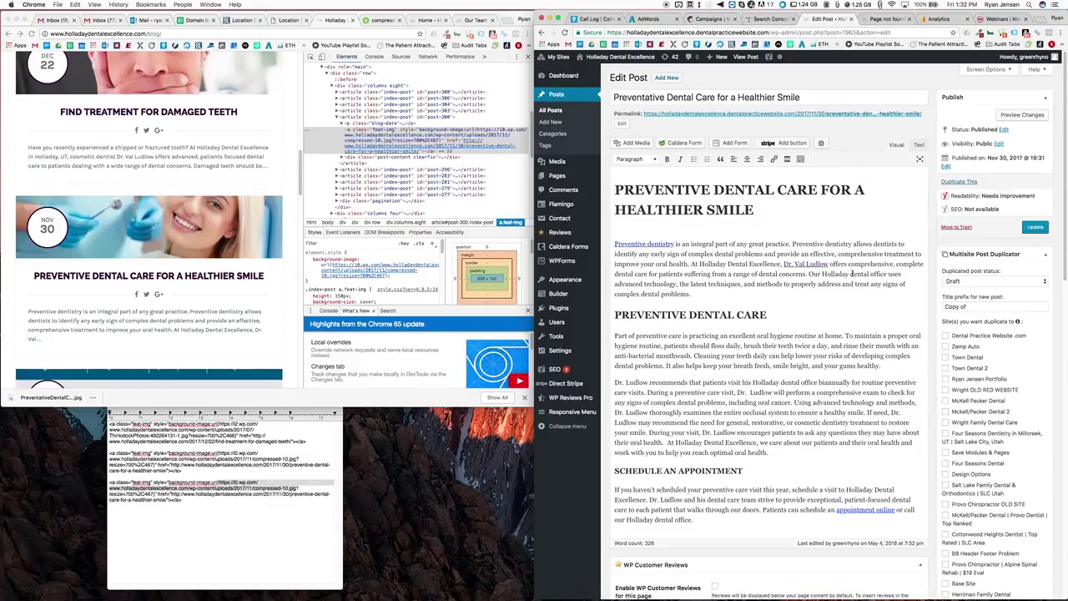
{"action": "left_click", "coordinate": [1033, 226]}
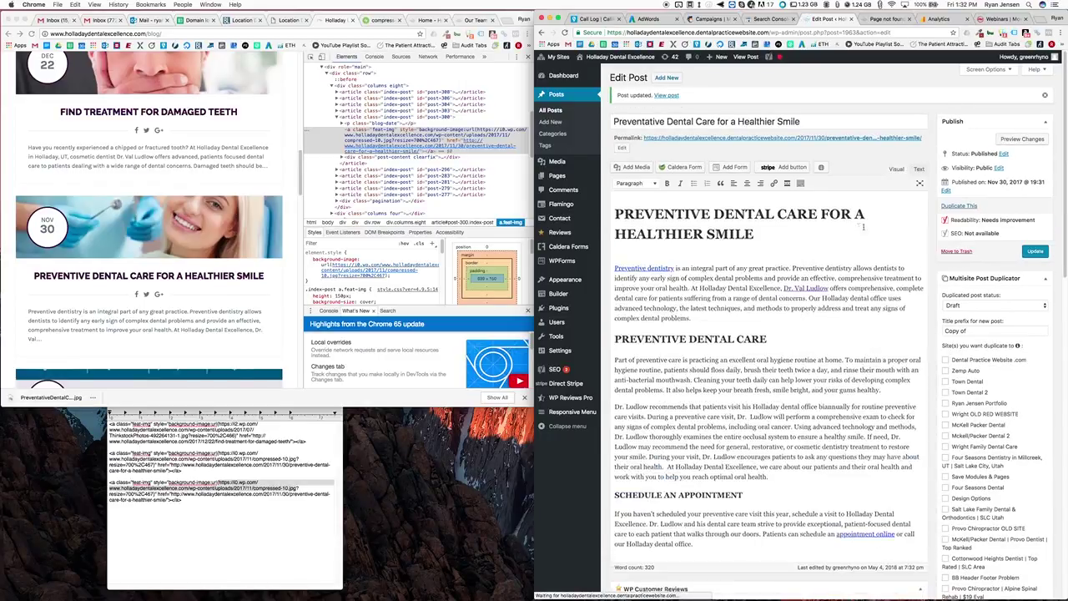
- Open the new site's blog page and check the date, image and excerpt of the "Preventative Dental Care for a Healthier Smile" entry
{"action": "left_click", "coordinate": [477, 20]}
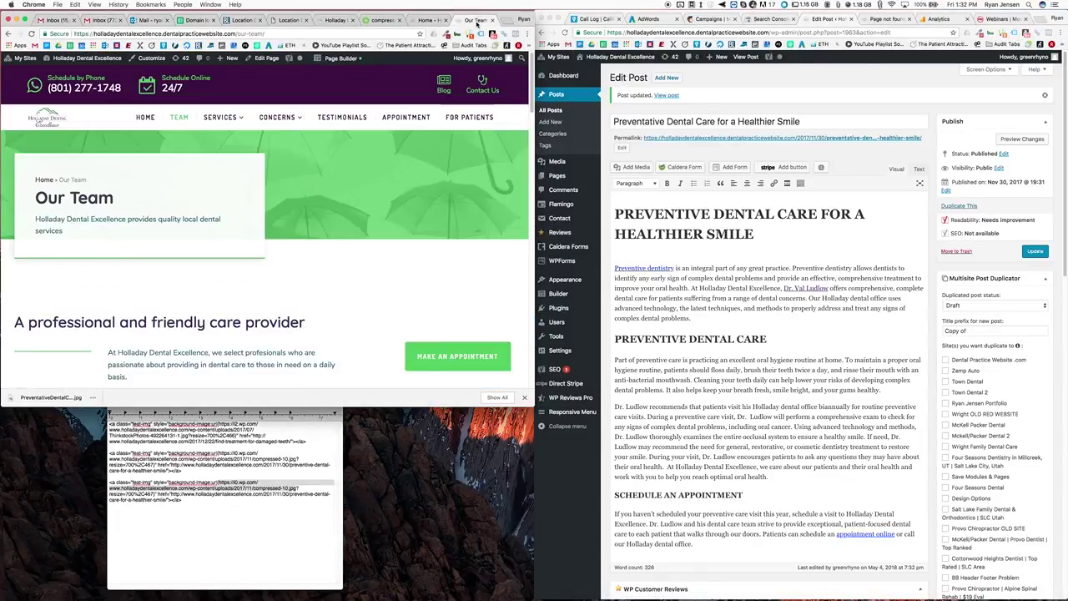
{"action": "left_click", "coordinate": [443, 86]}
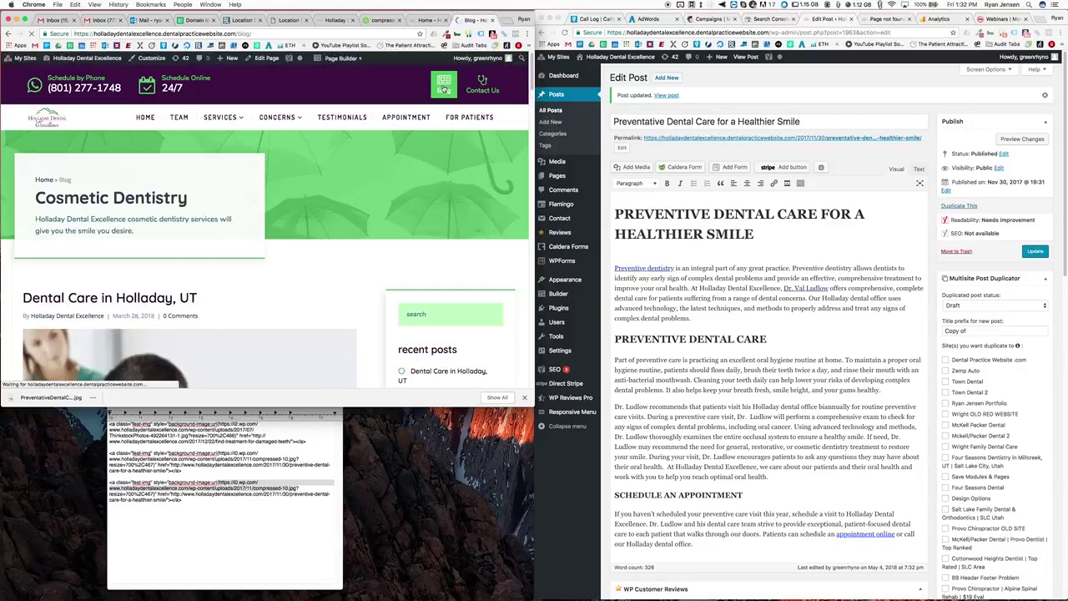
{"action": "scroll", "coordinate": [292, 267], "scroll_direction": "down", "scroll_amount": 5}
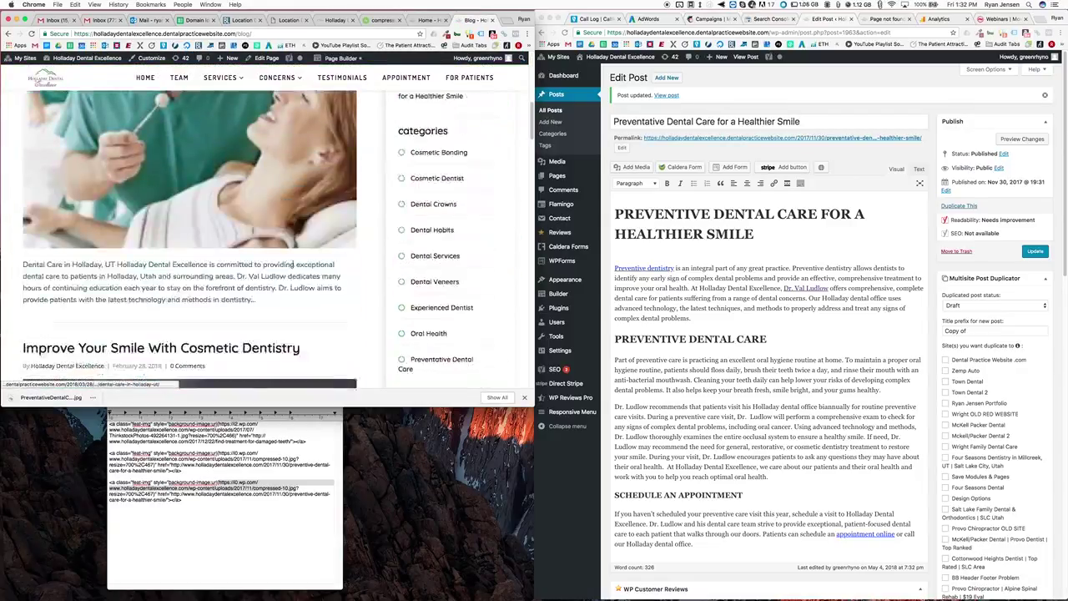
{"action": "scroll", "coordinate": [293, 266], "scroll_direction": "down", "scroll_amount": 10}
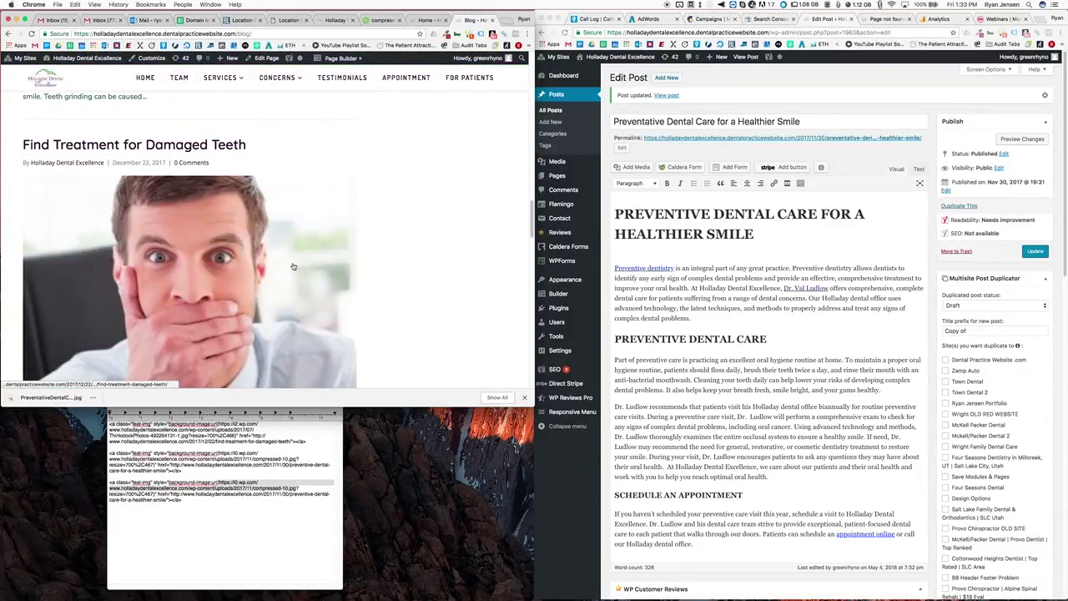
{"action": "scroll", "coordinate": [293, 266], "scroll_direction": "down", "scroll_amount": 8}
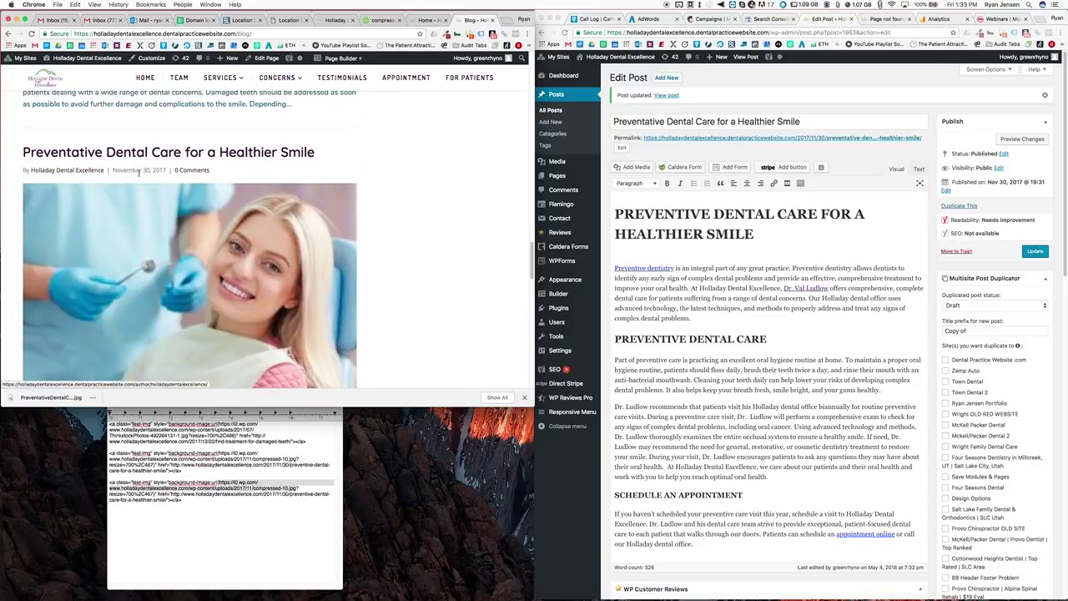
{"action": "scroll", "coordinate": [169, 234], "scroll_direction": "down", "scroll_amount": 4}
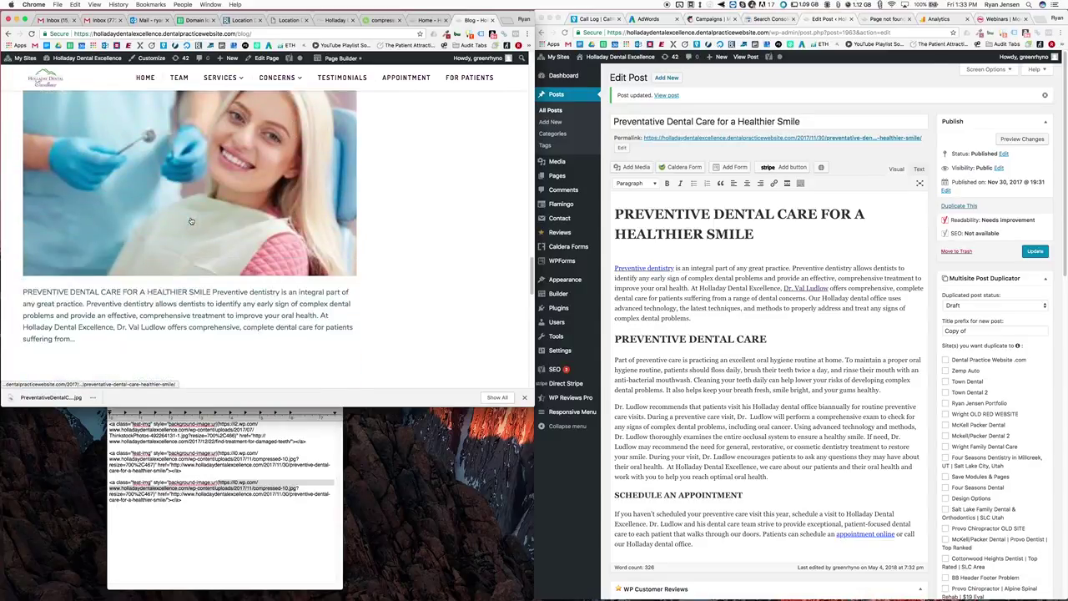
{"action": "scroll", "coordinate": [170, 293], "scroll_direction": "down", "scroll_amount": 3}
{"action": "scroll", "coordinate": [170, 294], "scroll_direction": "up", "scroll_amount": 4}
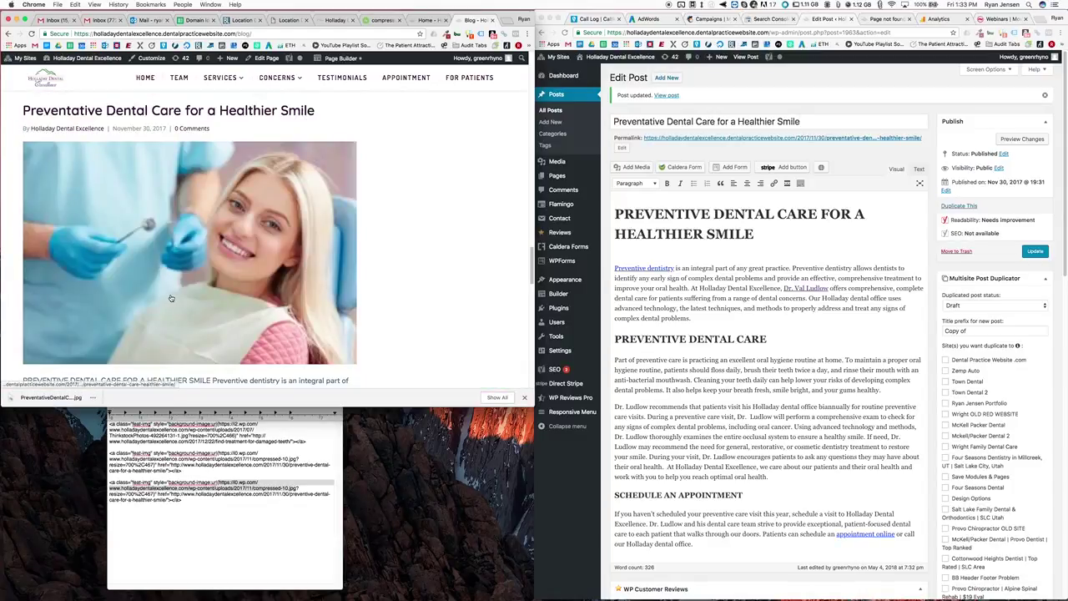
- Open the live "Preventative Dental Care for a Healthier Smile" post and review its links, headings and paragraph text styling
{"action": "left_click", "coordinate": [214, 114]}
{"action": "mouse_move", "coordinate": [220, 116]}
{"action": "mouse_move", "coordinate": [250, 163]}
{"action": "scroll", "coordinate": [190, 260], "scroll_direction": "down", "scroll_amount": 3}
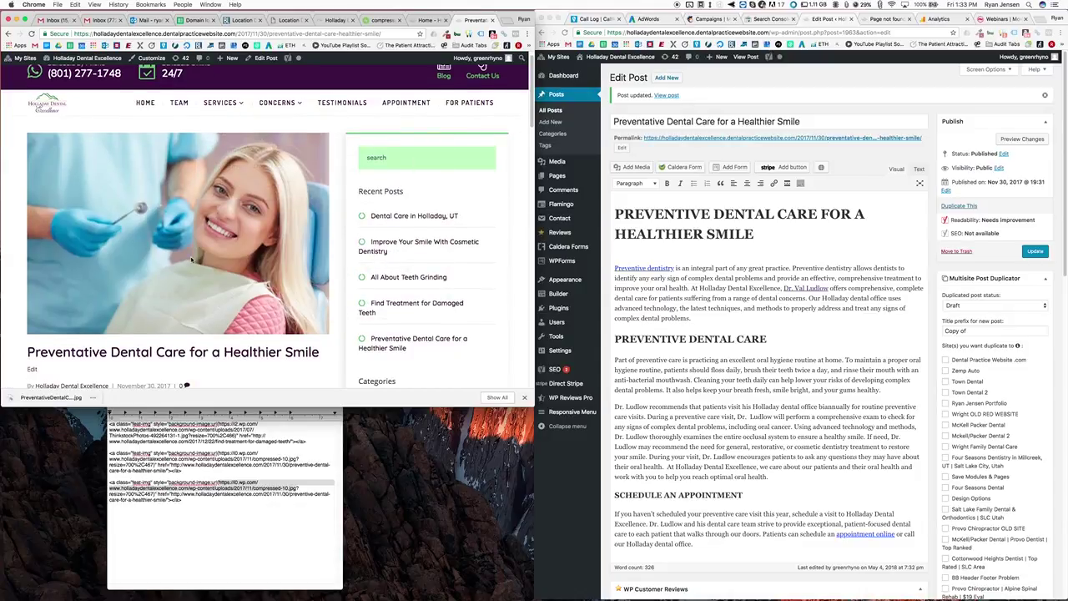
{"action": "scroll", "coordinate": [190, 260], "scroll_direction": "down", "scroll_amount": 5}
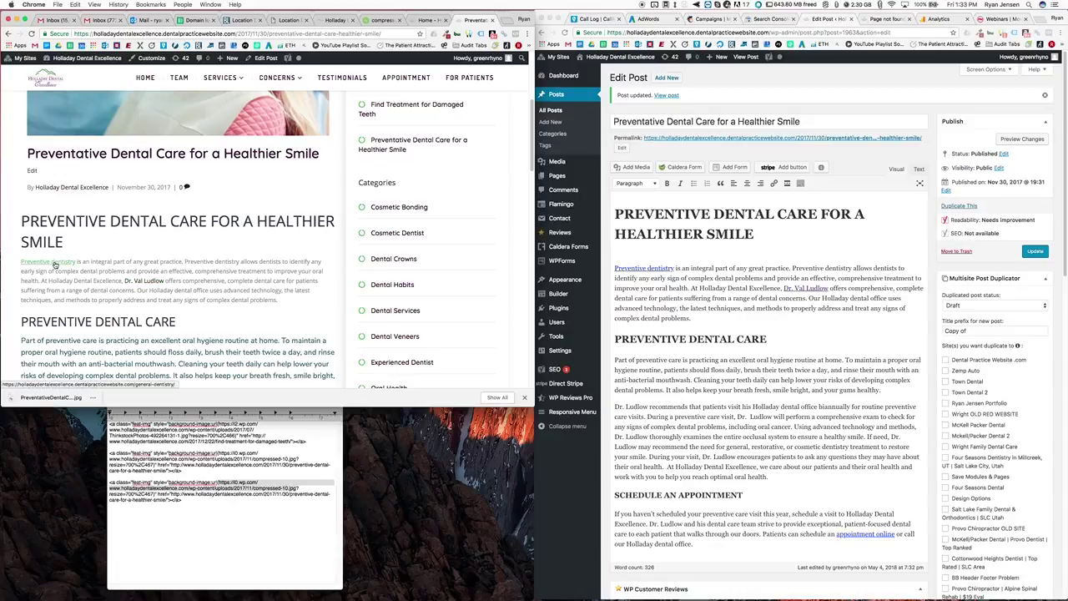
{"action": "scroll", "coordinate": [54, 265], "scroll_direction": "down", "scroll_amount": 5}
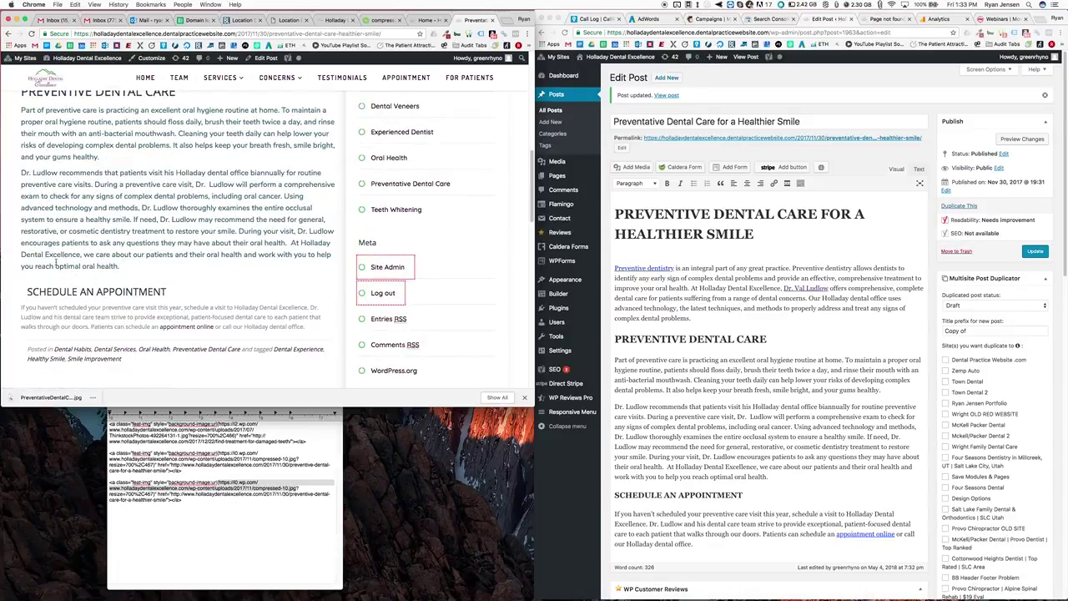
{"action": "scroll", "coordinate": [100, 252], "scroll_direction": "up", "scroll_amount": 4}
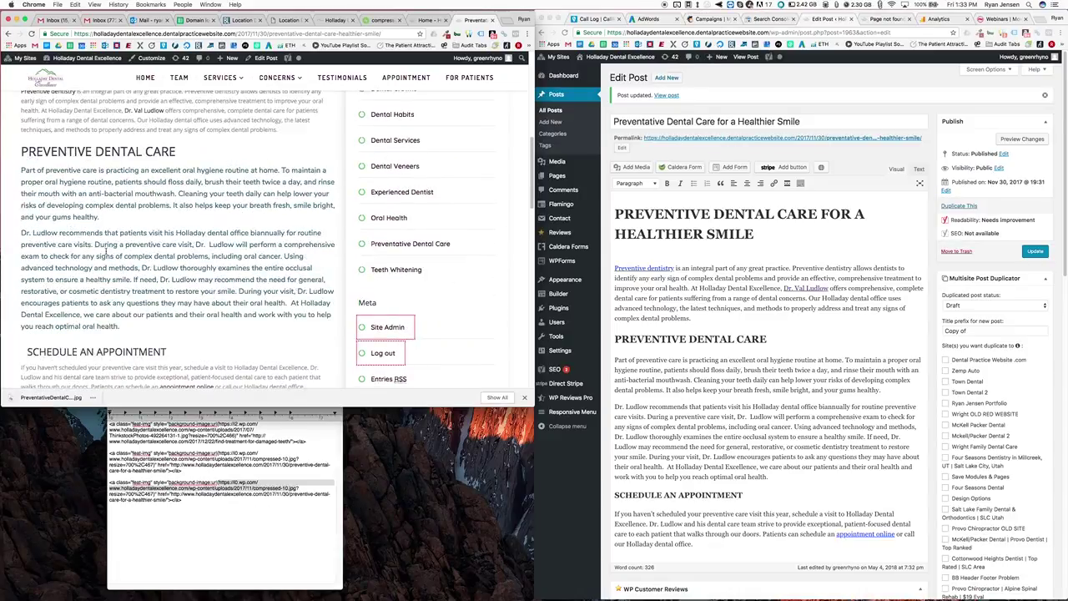
{"action": "scroll", "coordinate": [106, 251], "scroll_direction": "down", "scroll_amount": 1}
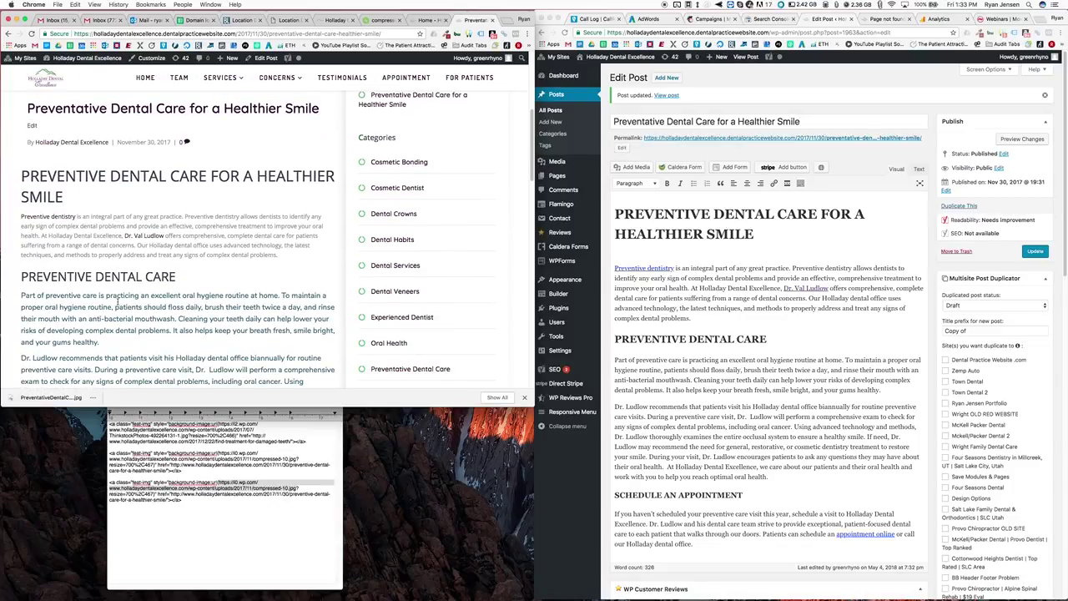
{"action": "scroll", "coordinate": [117, 299], "scroll_direction": "down", "scroll_amount": 10}
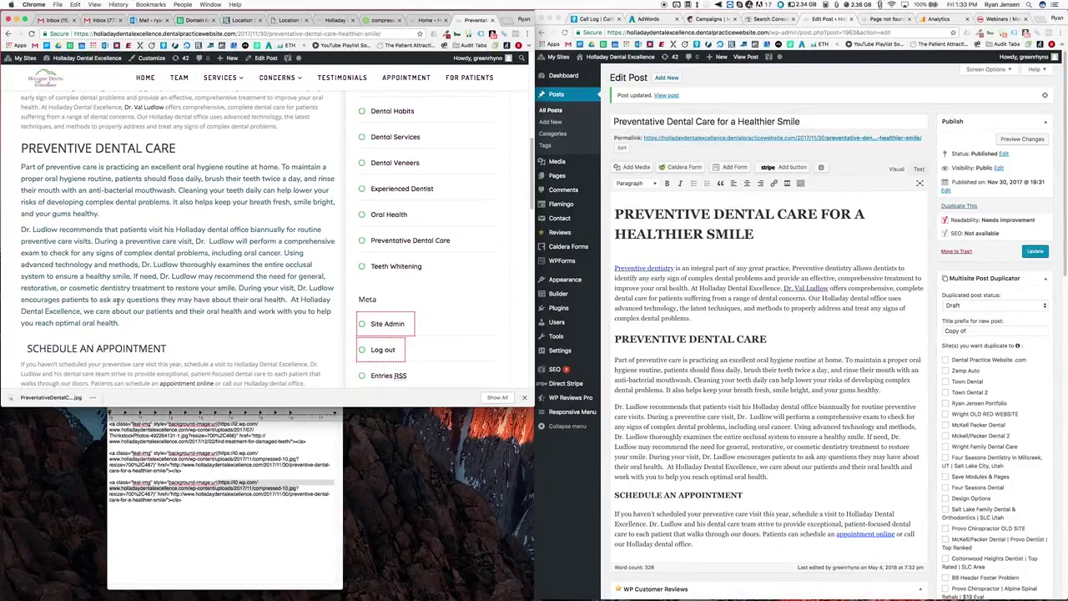
{"action": "scroll", "coordinate": [118, 305], "scroll_direction": "up", "scroll_amount": 10}
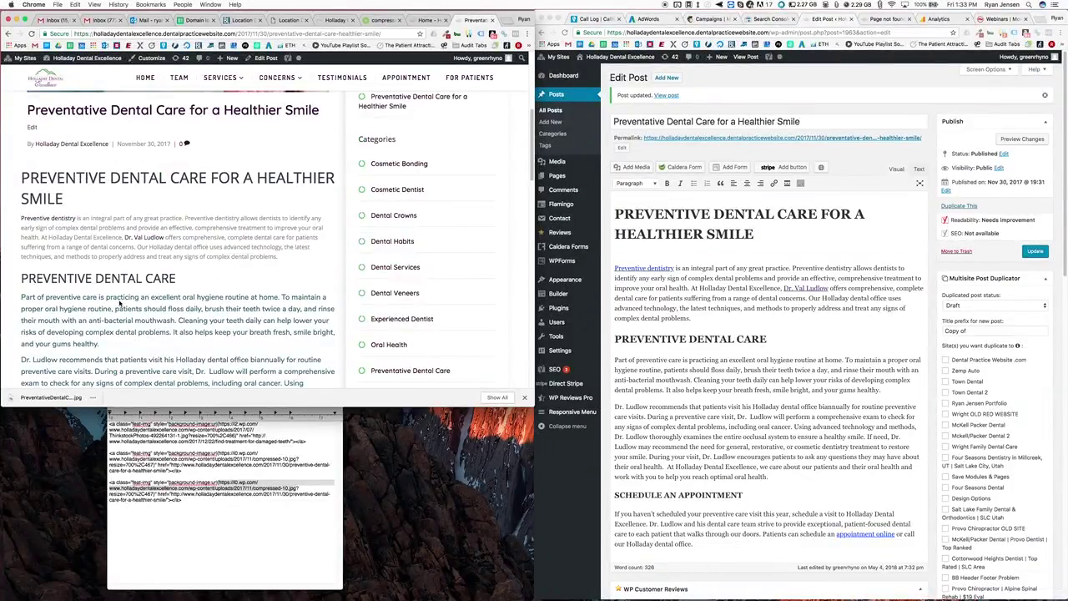
- Compare the formatting of the post's body paragraphs in the editor with how they look on the live page
{"action": "left_click", "coordinate": [763, 379]}
{"action": "triple_click", "coordinate": [763, 379]}
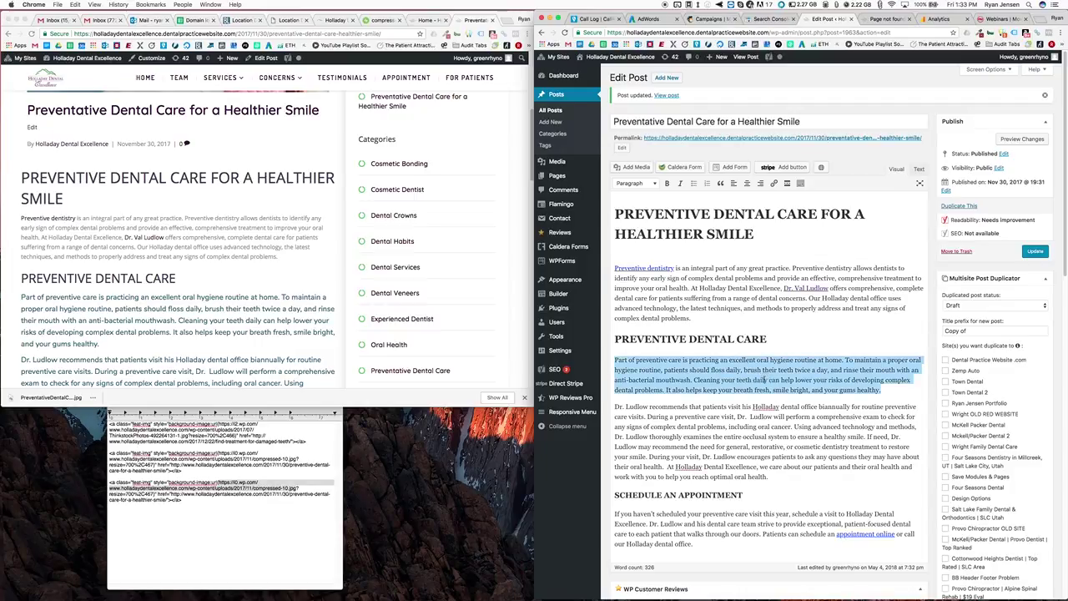
{"action": "left_click", "coordinate": [717, 294]}
{"action": "triple_click", "coordinate": [718, 294]}
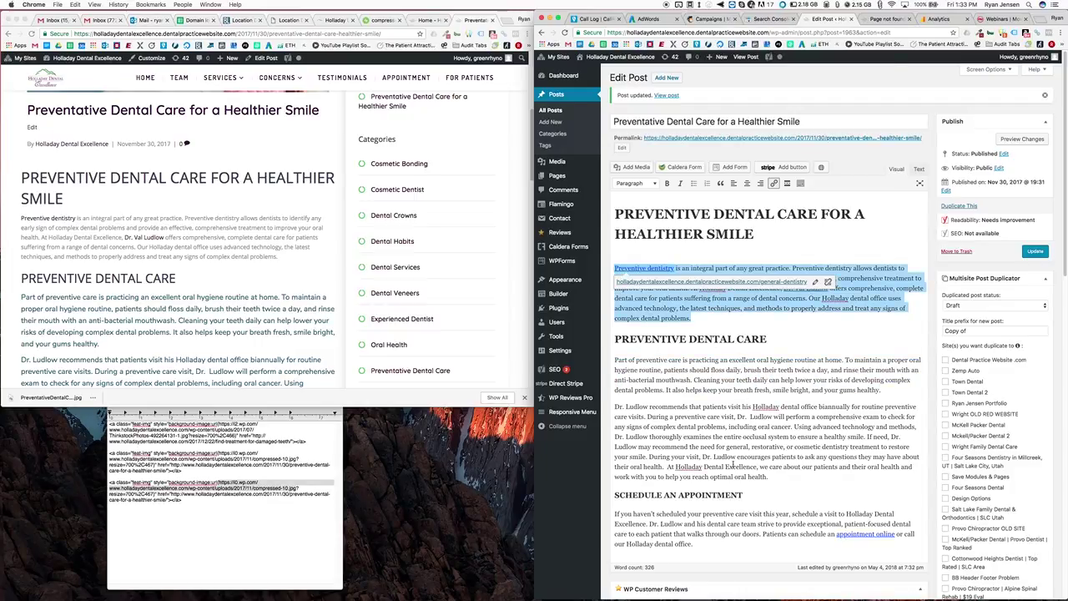
{"action": "left_click", "coordinate": [720, 515]}
{"action": "triple_click", "coordinate": [720, 515]}
{"action": "left_click", "coordinate": [720, 397]}
{"action": "triple_click", "coordinate": [720, 396]}
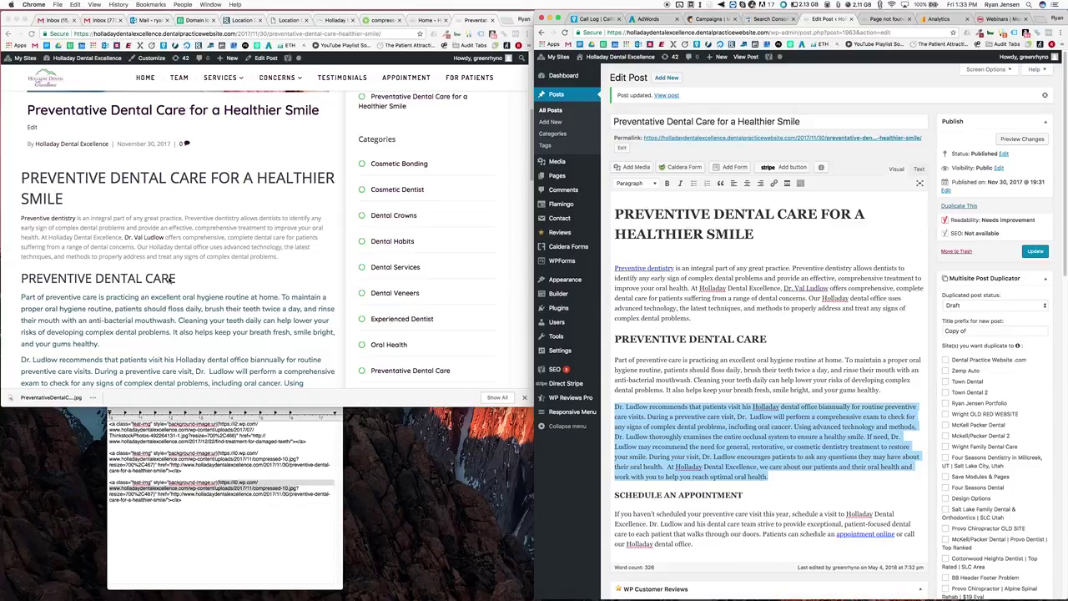
{"action": "scroll", "coordinate": [172, 281], "scroll_direction": "down", "scroll_amount": 5}
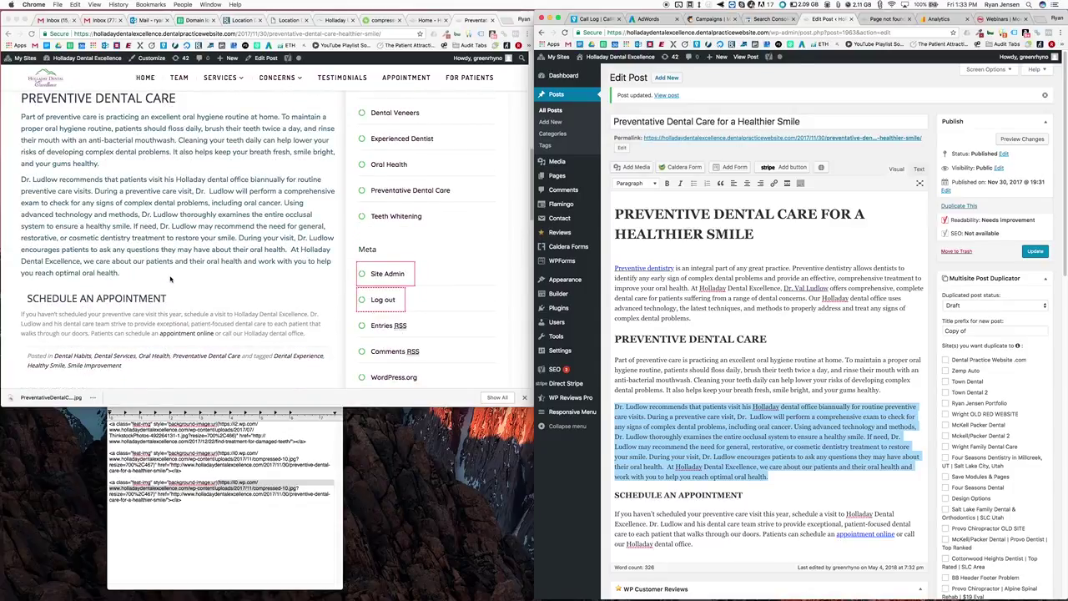
{"action": "left_click", "coordinate": [779, 373]}
{"action": "triple_click", "coordinate": [778, 373]}
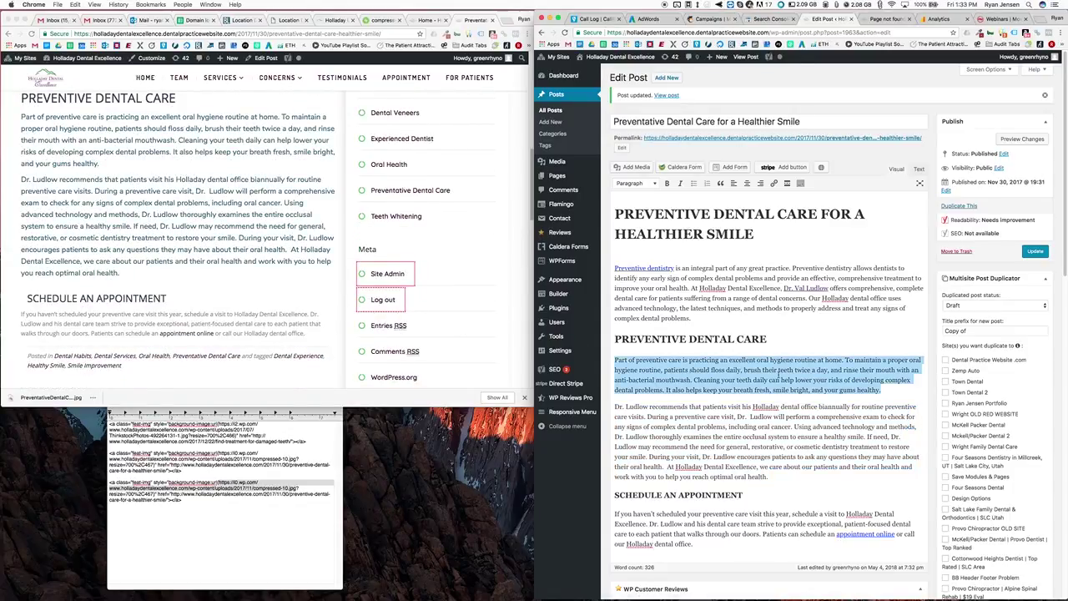
{"action": "left_click", "coordinate": [810, 389]}
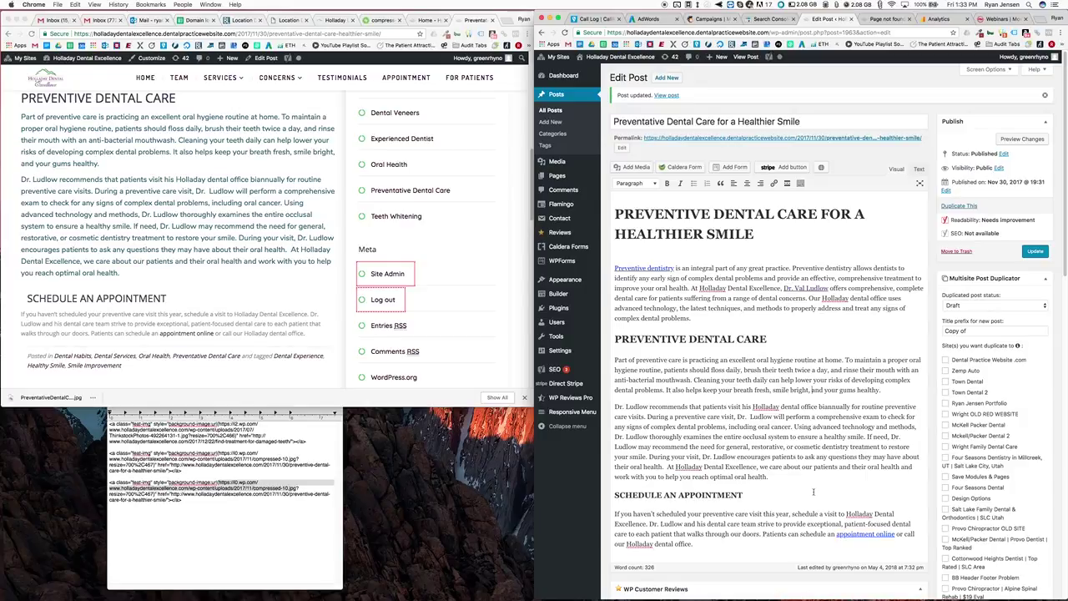
- Select the two paragraphs under "PREVENTIVE DENTAL CARE", show the extra formatting tools, and inspect their HTML before returning to the visual view
{"action": "left_click_drag", "start_coordinate": [775, 484], "coordinate": [614, 360]}
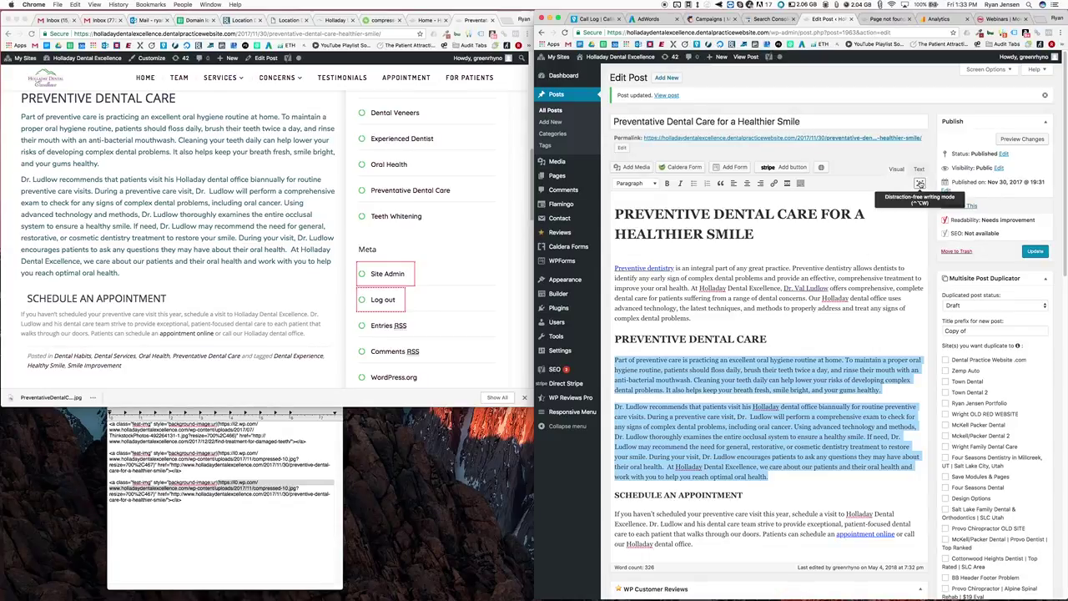
{"action": "left_click", "coordinate": [799, 183]}
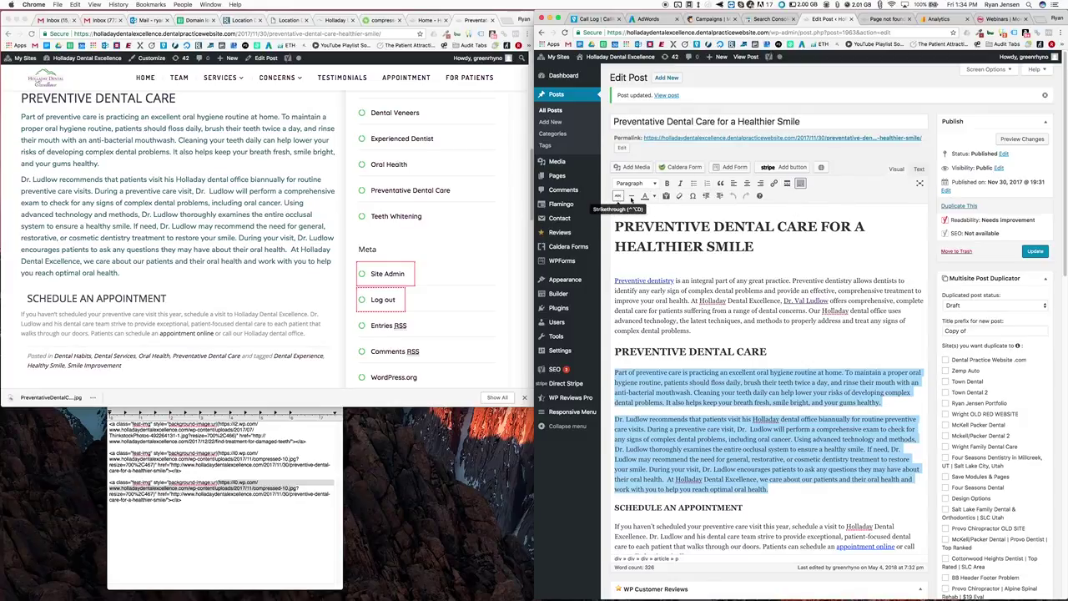
{"action": "left_click", "coordinate": [917, 171]}
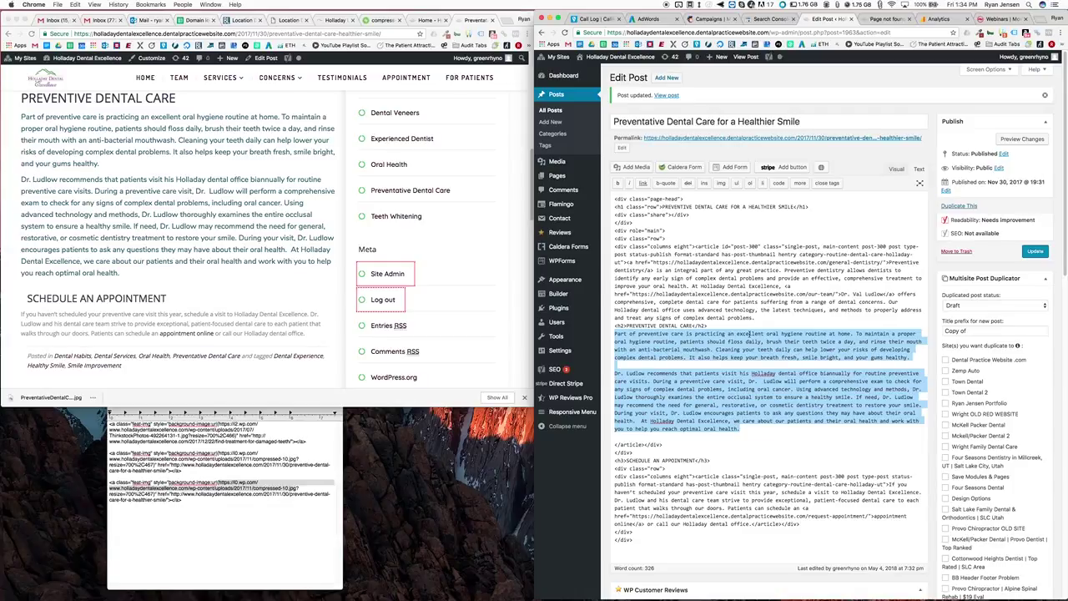
{"action": "left_click", "coordinate": [896, 169]}
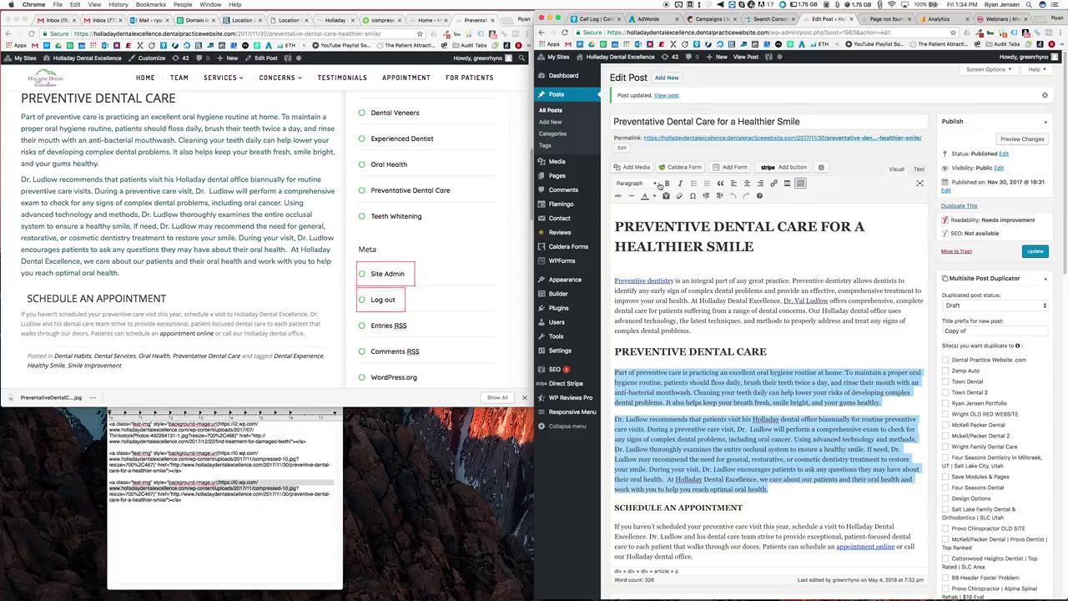
- Switch the two paragraphs under "PREVENTIVE DENTAL CARE" to Heading 1 and back to Paragraph format, and update the post
{"action": "left_click", "coordinate": [654, 184]}
{"action": "left_click", "coordinate": [654, 215]}
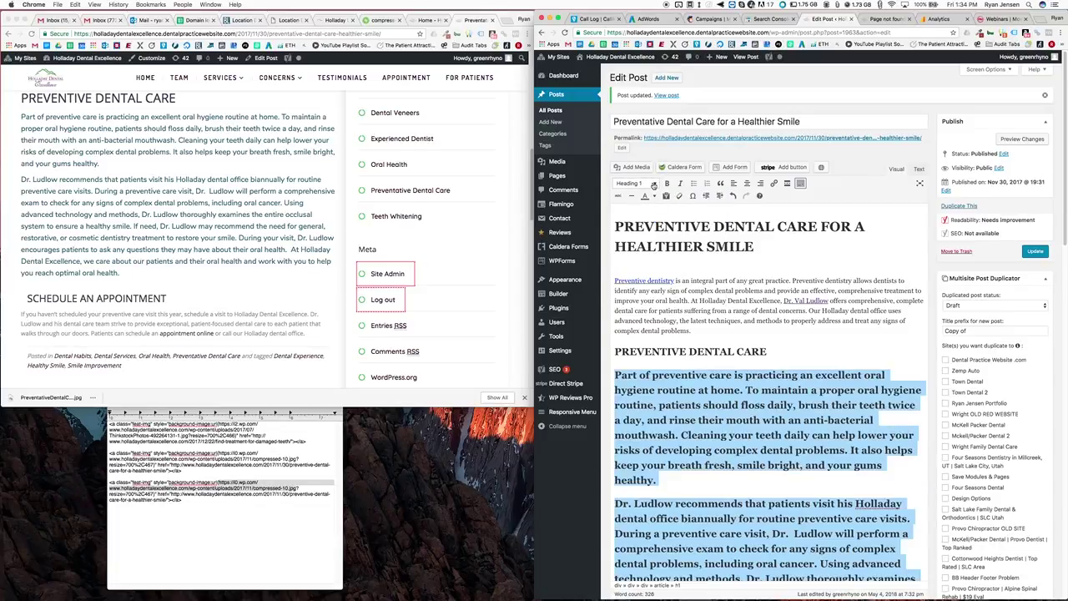
{"action": "left_click", "coordinate": [654, 184]}
{"action": "left_click", "coordinate": [634, 198]}
{"action": "left_click", "coordinate": [678, 285]}
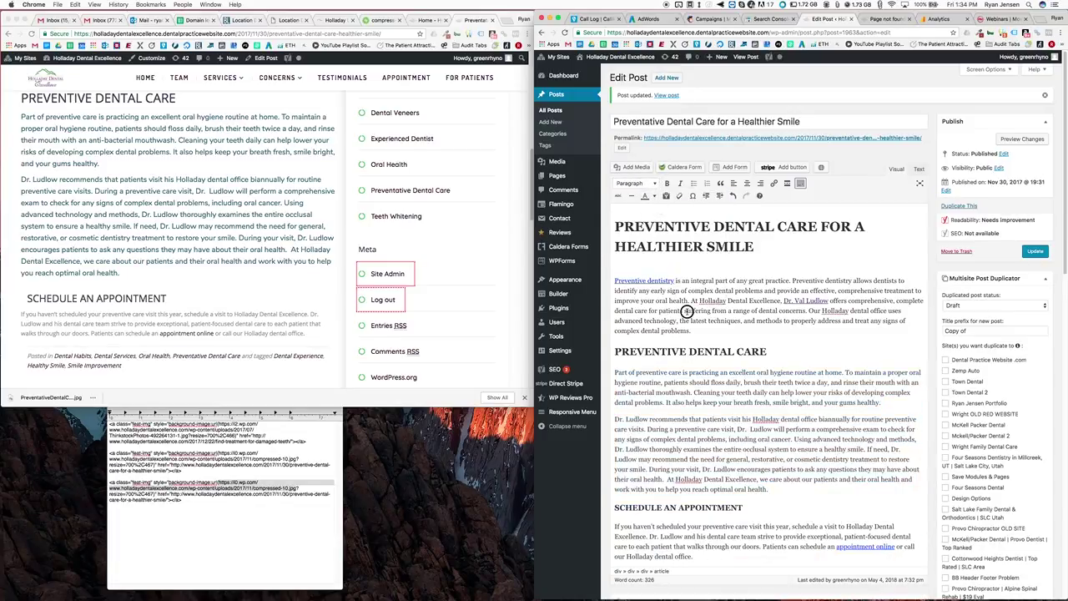
{"action": "left_click_drag", "start_coordinate": [691, 332], "coordinate": [612, 281]}
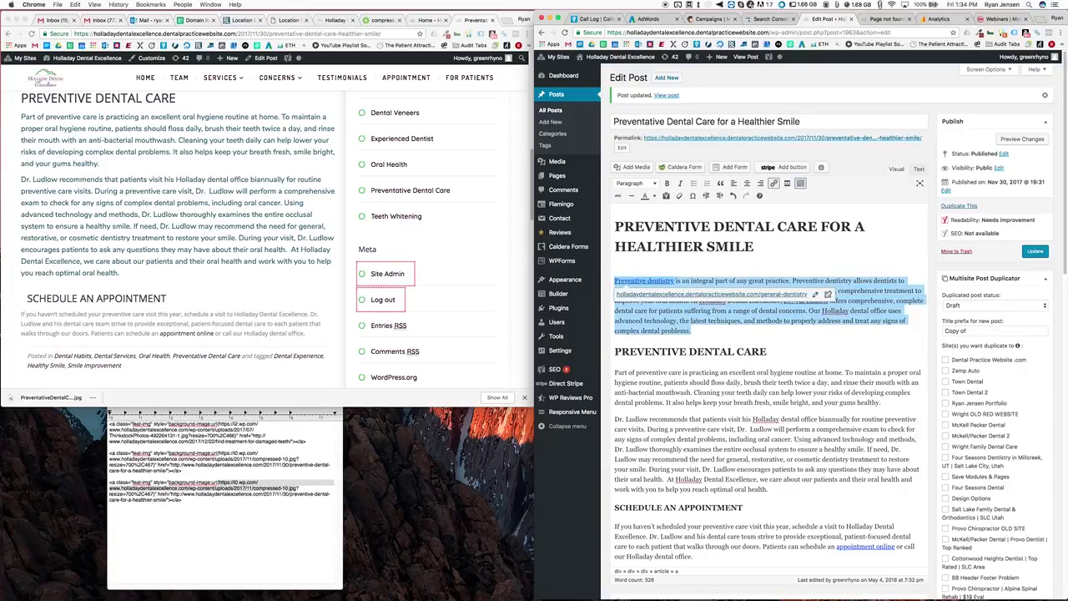
{"action": "left_click", "coordinate": [1033, 252]}
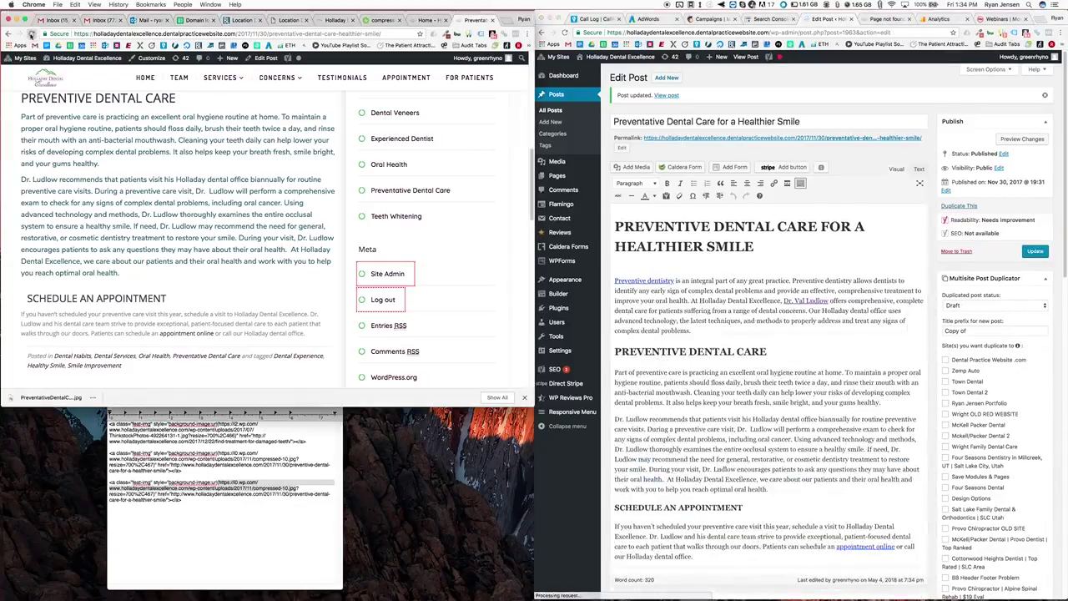
- Reload the live "Preventative Dental Care for a Healthier Smile" post and compare the text styling of its intro and body paragraphs
{"action": "left_click", "coordinate": [31, 34]}
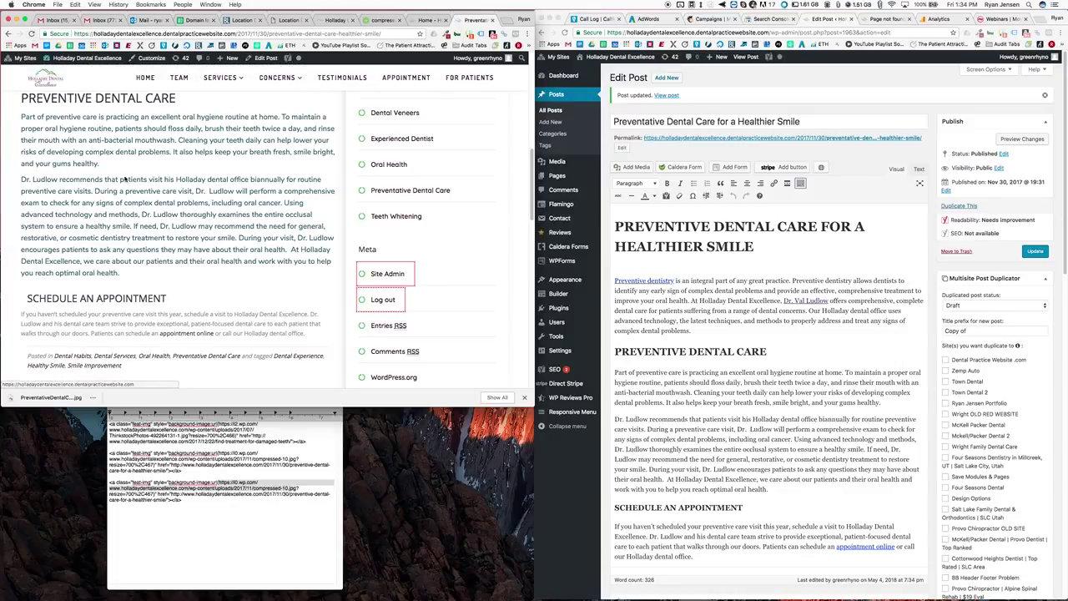
{"action": "scroll", "coordinate": [142, 199], "scroll_direction": "up", "scroll_amount": 5}
{"action": "scroll", "coordinate": [141, 199], "scroll_direction": "down", "scroll_amount": 3}
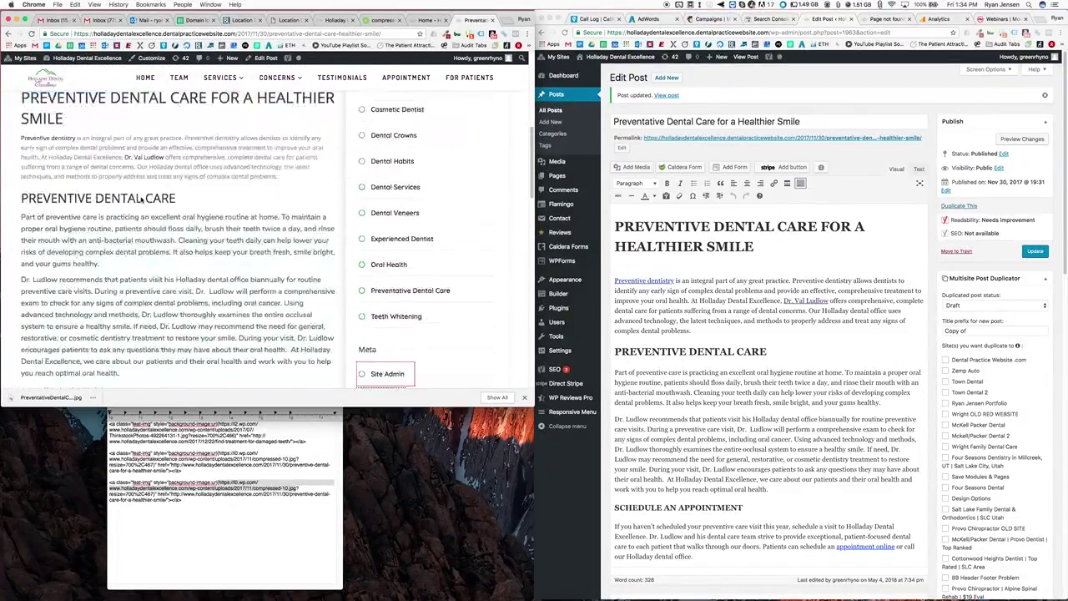
{"action": "scroll", "coordinate": [142, 198], "scroll_direction": "up", "scroll_amount": 7}
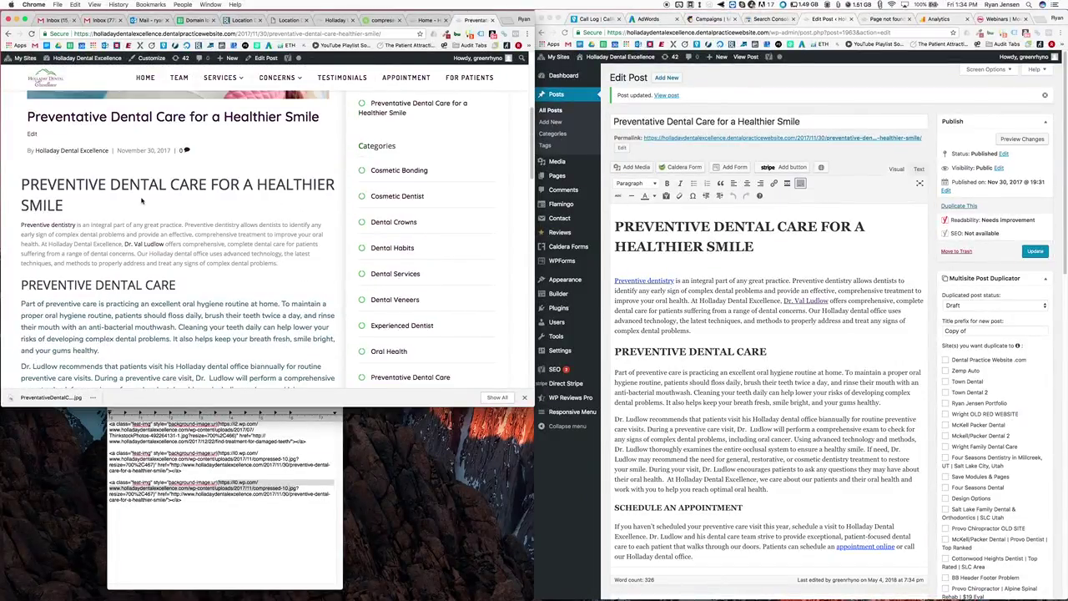
- Open the "Dental Care in Holladay, UT" post from the live blog page and examine its heading, paragraph and list formatting
{"action": "left_click", "coordinate": [7, 33]}
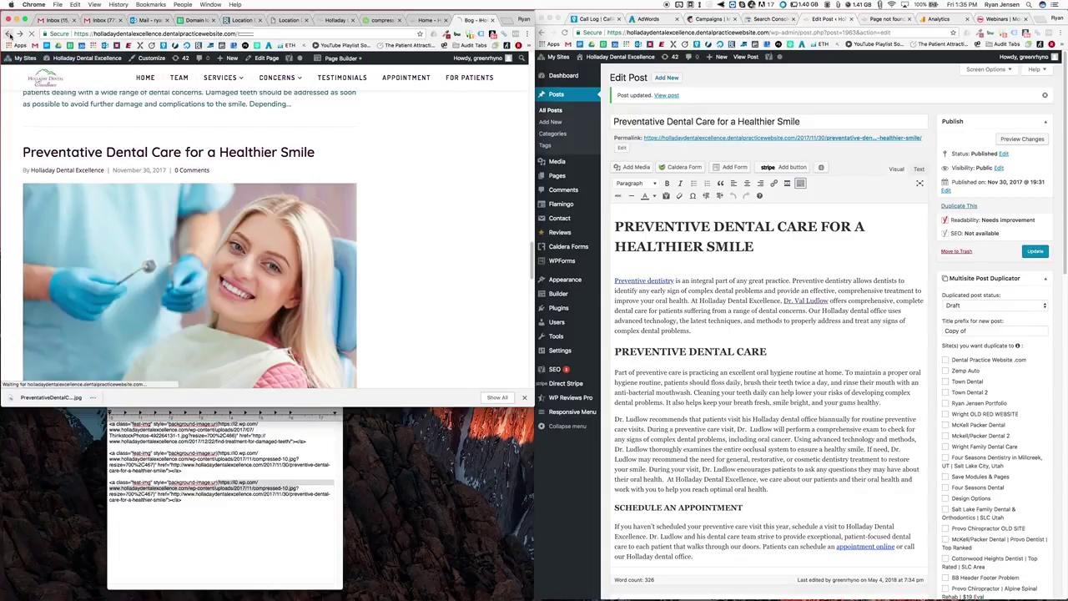
{"action": "scroll", "coordinate": [290, 311], "scroll_direction": "down", "scroll_amount": 10}
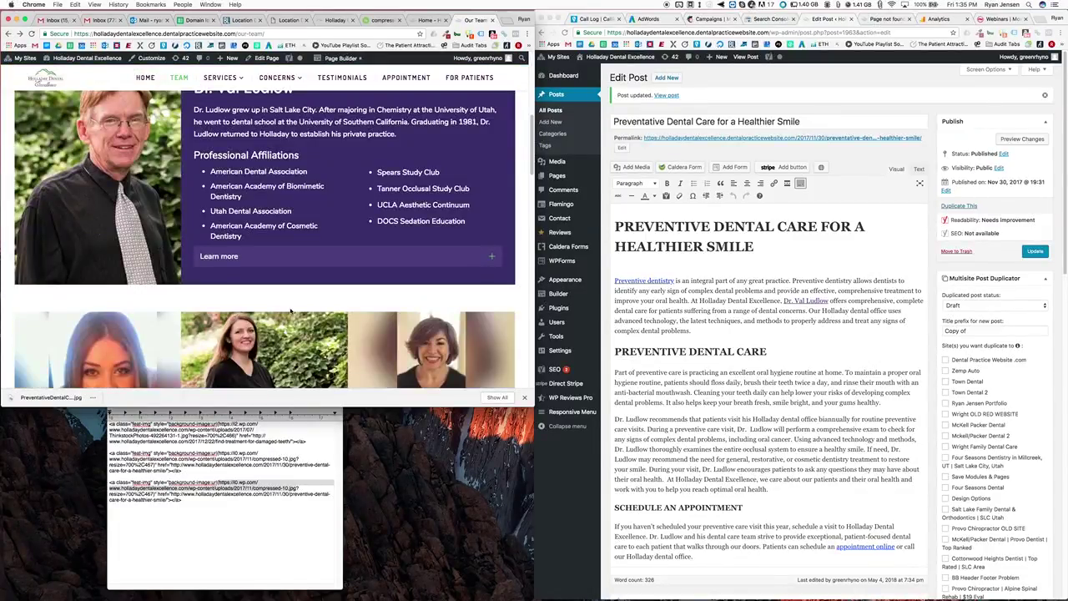
{"action": "scroll", "coordinate": [290, 311], "scroll_direction": "up", "scroll_amount": 10}
{"action": "left_click", "coordinate": [444, 84]}
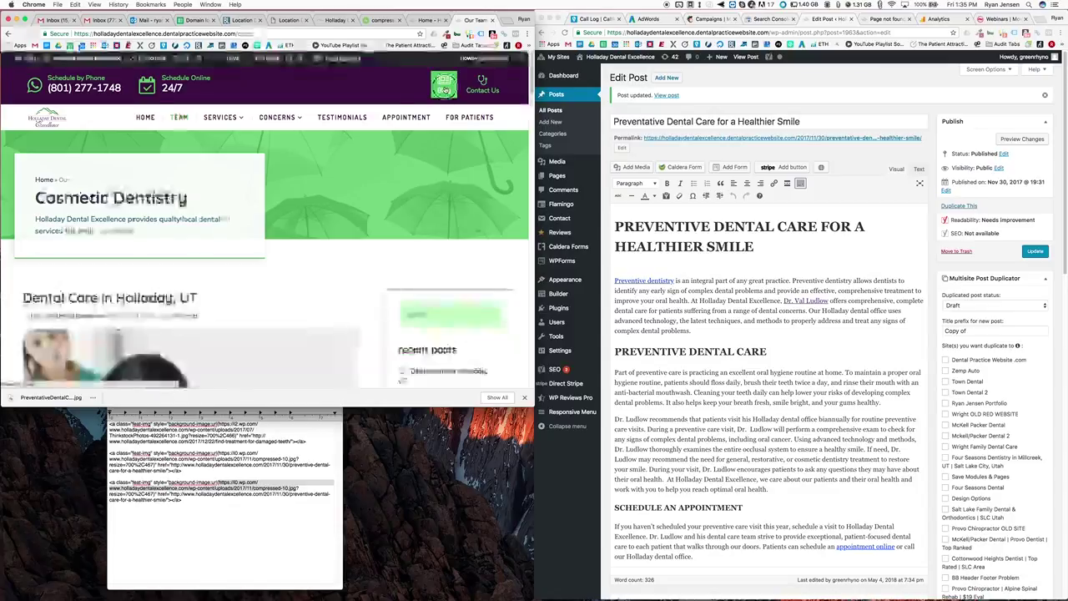
{"action": "left_click", "coordinate": [153, 297]}
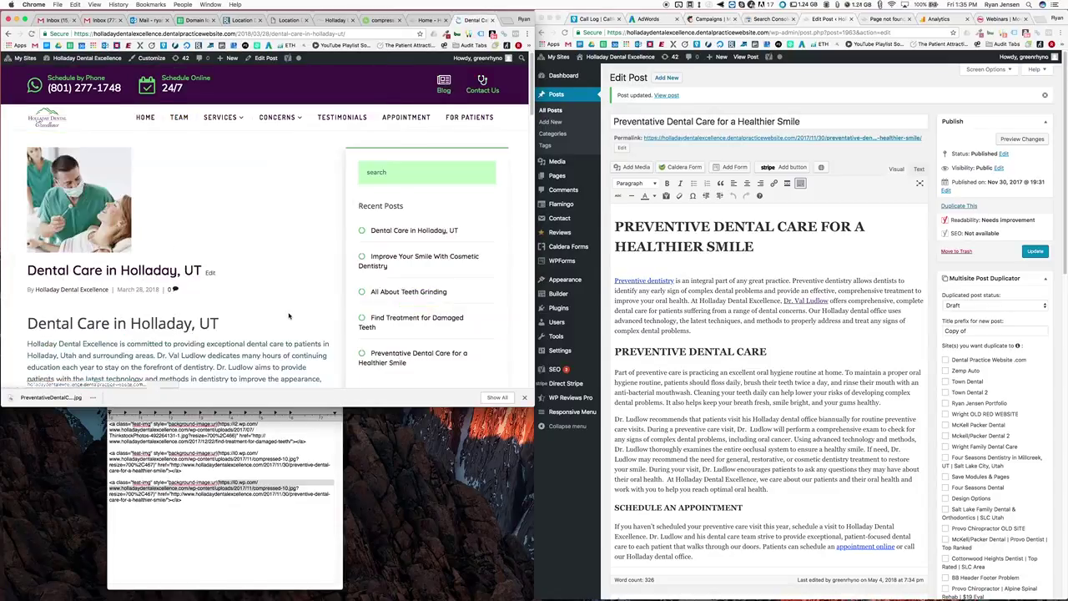
{"action": "scroll", "coordinate": [289, 315], "scroll_direction": "down", "scroll_amount": 5}
{"action": "scroll", "coordinate": [289, 316], "scroll_direction": "down", "scroll_amount": 2}
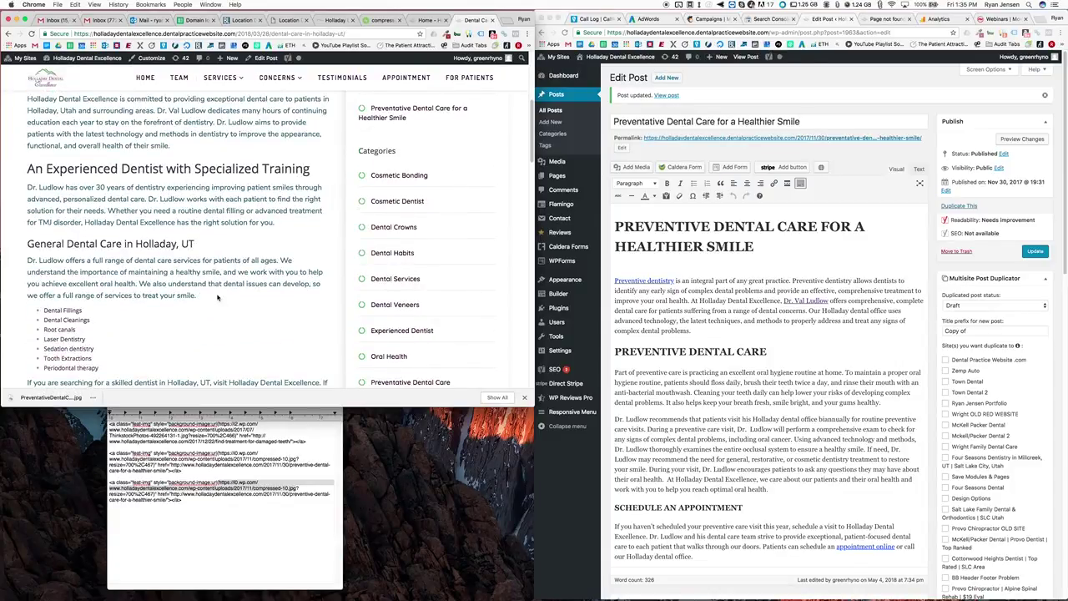
{"action": "scroll", "coordinate": [188, 284], "scroll_direction": "down", "scroll_amount": 8}
{"action": "scroll", "coordinate": [189, 283], "scroll_direction": "up", "scroll_amount": 7}
- Open the live "All About Teeth Grinding" post from the blog page and examine its paragraph, list and link formatting
{"action": "left_click", "coordinate": [7, 32]}
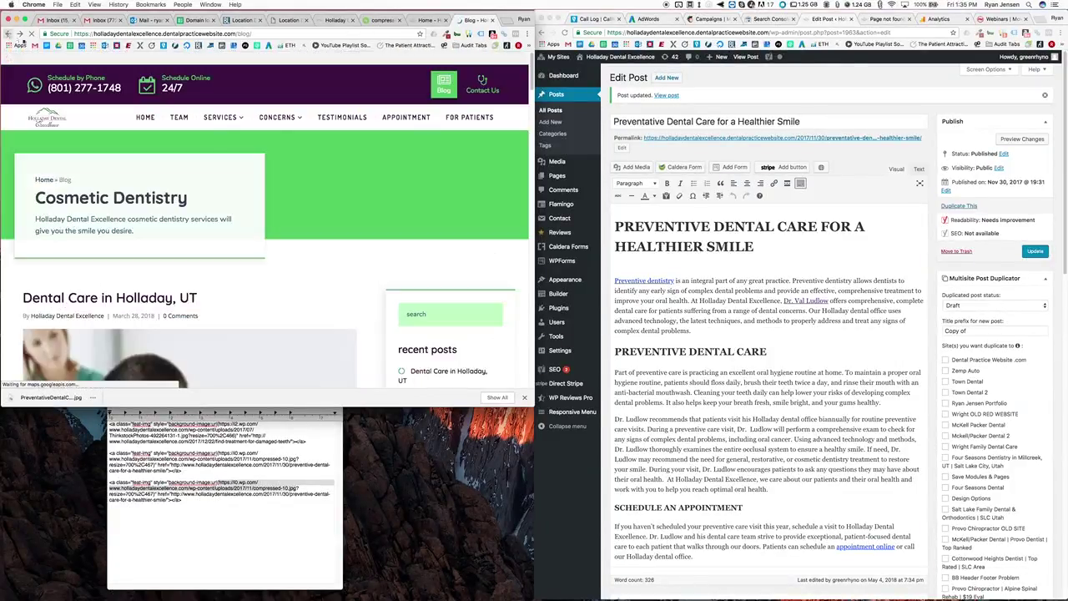
{"action": "scroll", "coordinate": [85, 177], "scroll_direction": "down", "scroll_amount": 10}
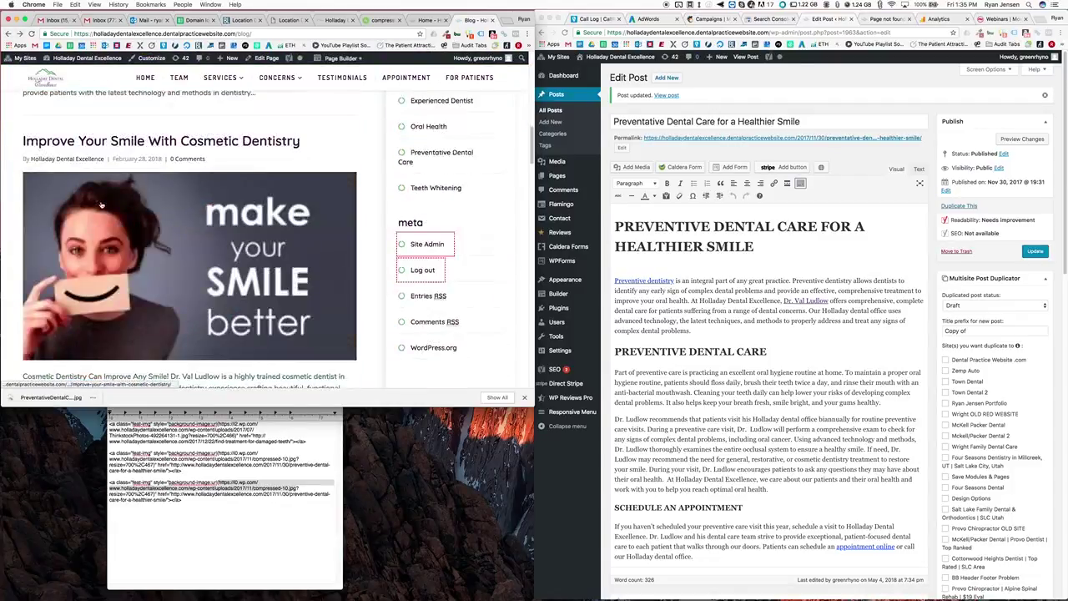
{"action": "left_click", "coordinate": [117, 205]}
{"action": "scroll", "coordinate": [287, 259], "scroll_direction": "down", "scroll_amount": 10}
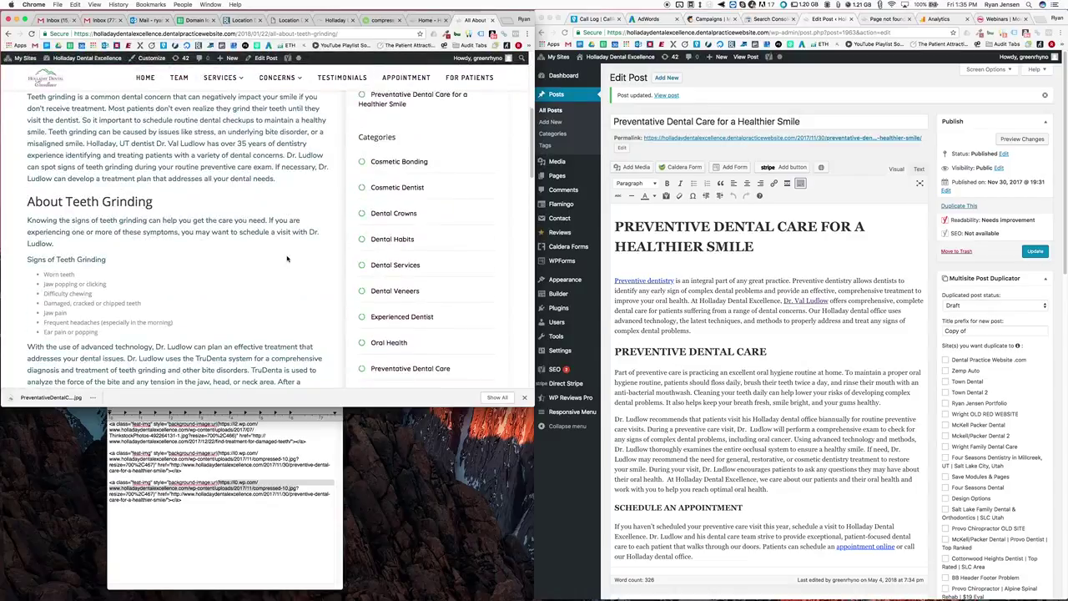
{"action": "scroll", "coordinate": [181, 240], "scroll_direction": "down", "scroll_amount": 4}
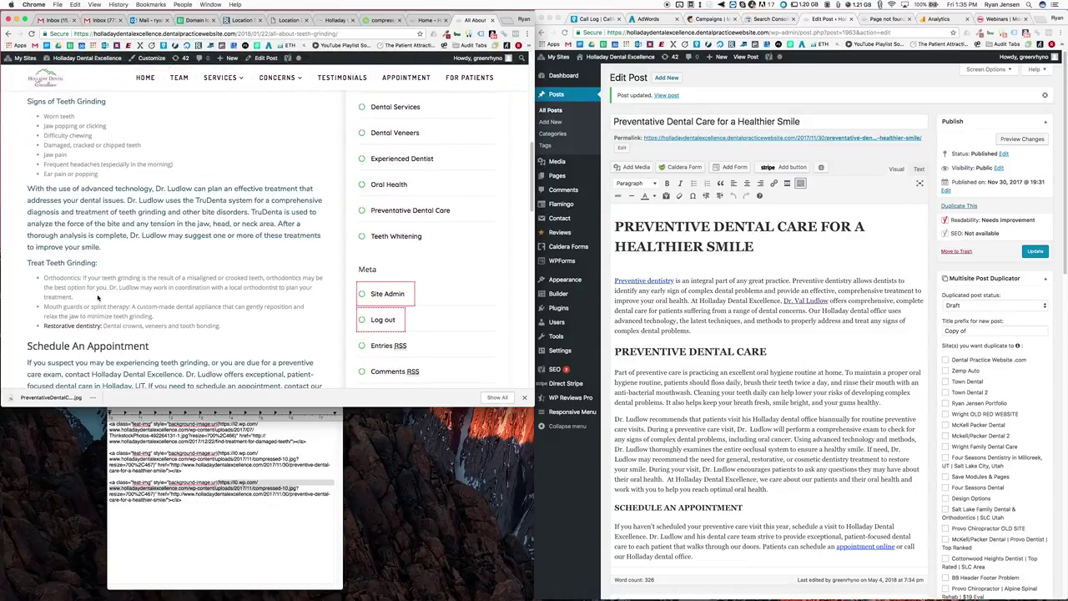
{"action": "scroll", "coordinate": [97, 297], "scroll_direction": "down", "scroll_amount": 3}
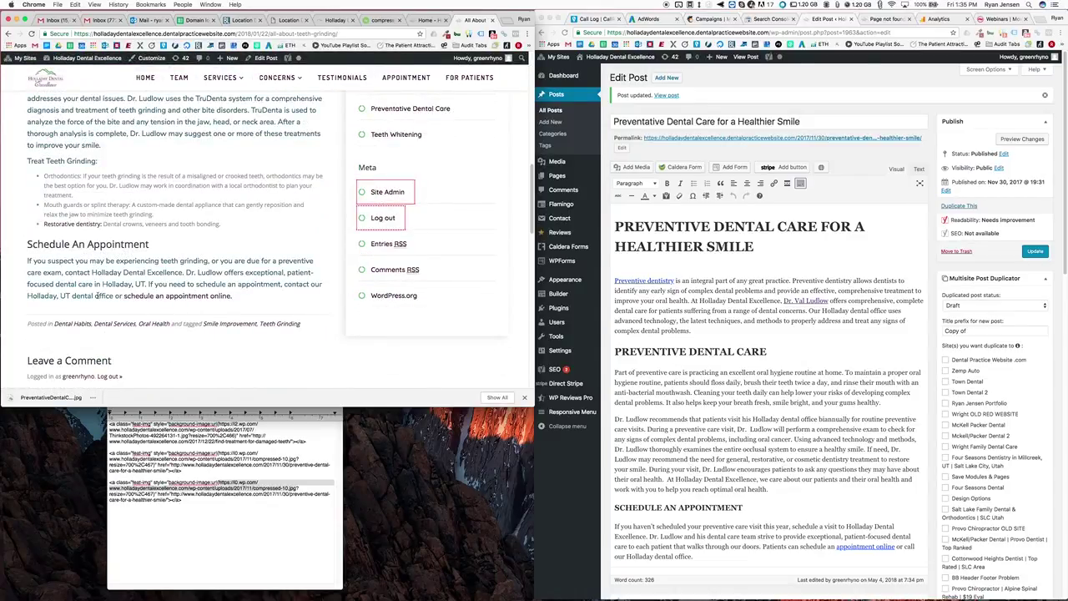
- Return to the live blog page and find the "Preventative Dental Care for a Healthier Smile" entry
{"action": "left_click", "coordinate": [8, 33]}
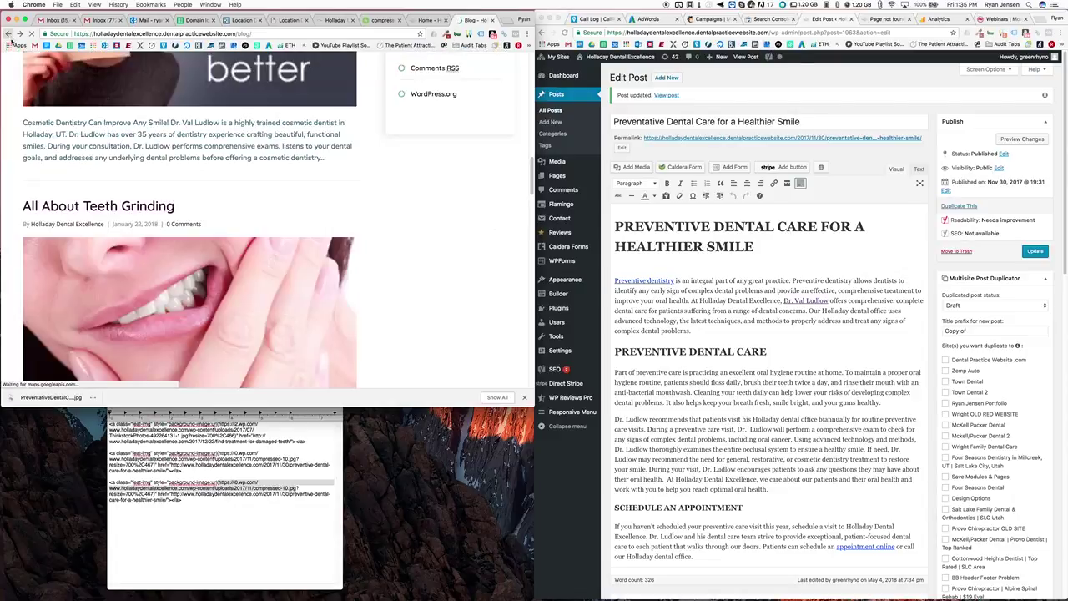
{"action": "scroll", "coordinate": [140, 254], "scroll_direction": "up", "scroll_amount": 10}
{"action": "scroll", "coordinate": [140, 251], "scroll_direction": "down", "scroll_amount": 1}
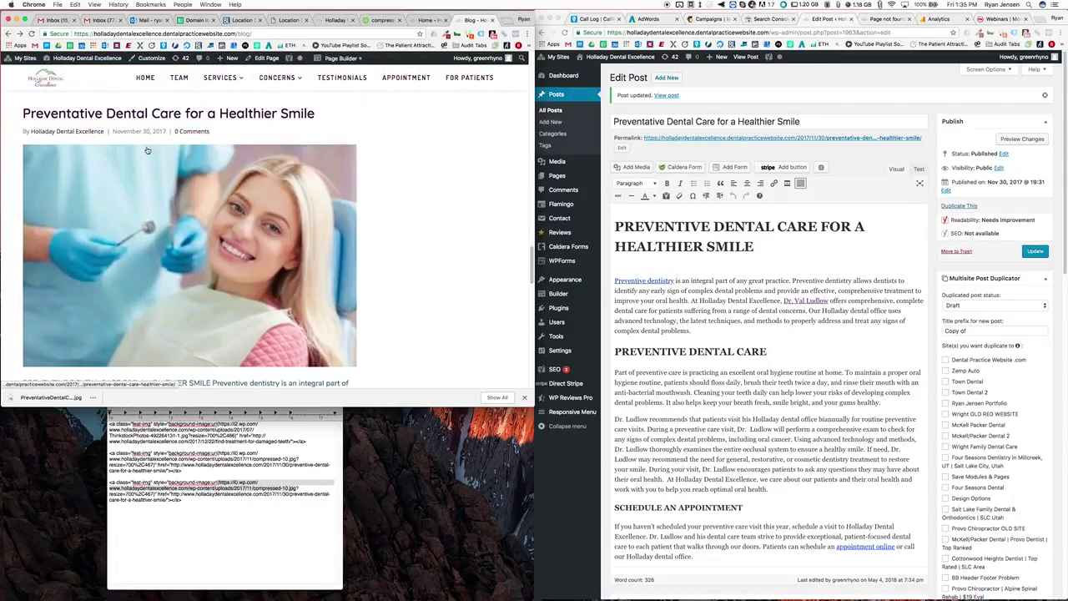